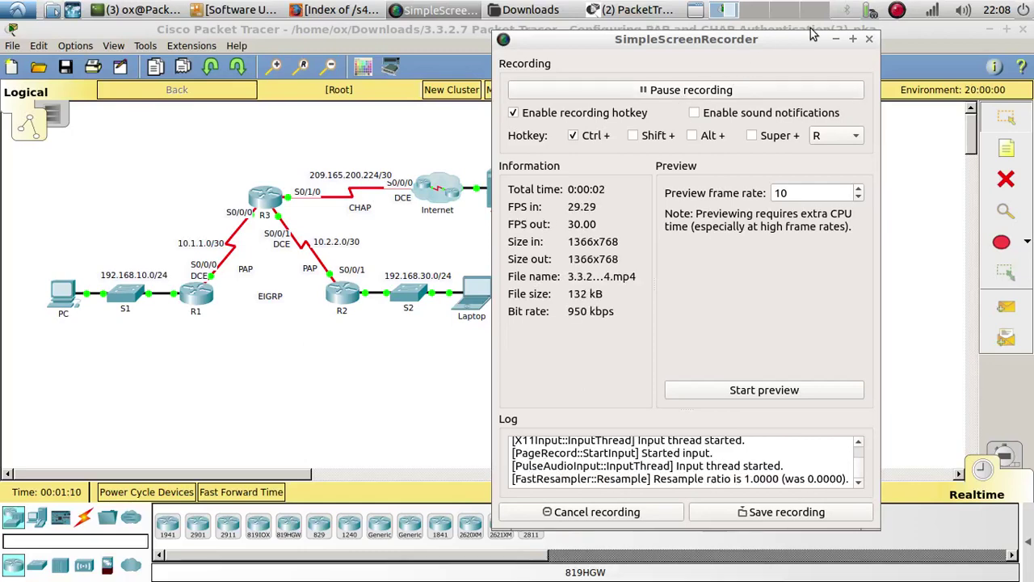
- Reveal the topology and marquee-select all routers, switches, PCs and servers, then clear the selection
left_click(836, 39)
left_click_drag(733, 420, 26, 150)
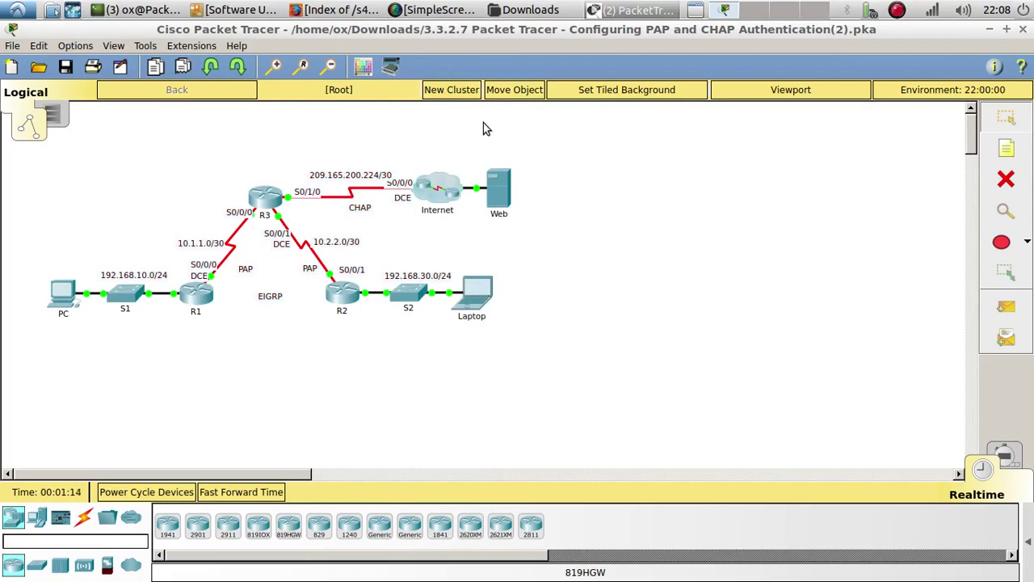
left_click_drag(655, 357, 51, 161)
left_click(195, 168)
mouse_move(645, 10)
left_click(572, 52)
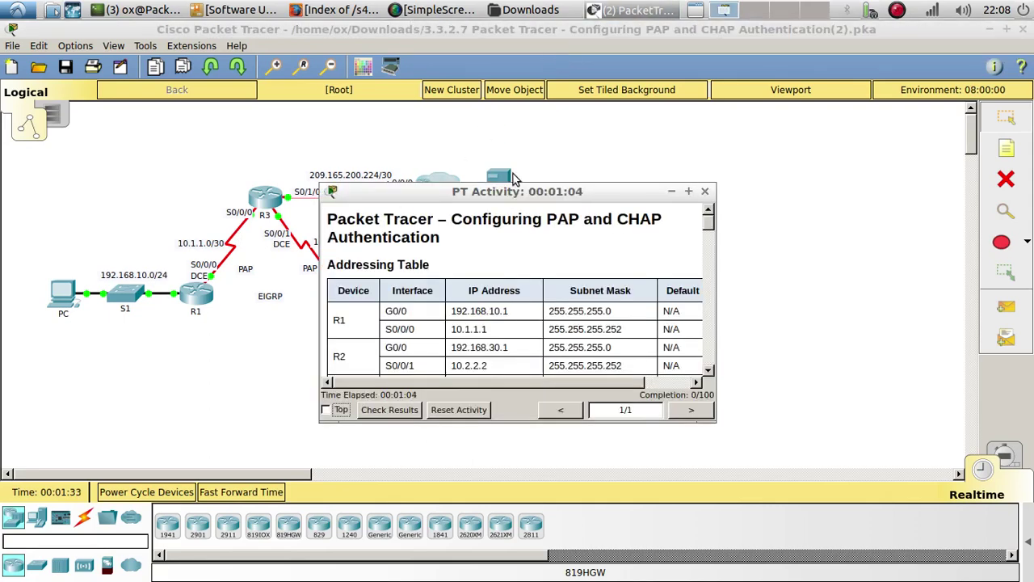
left_click_drag(507, 190, 257, 33)
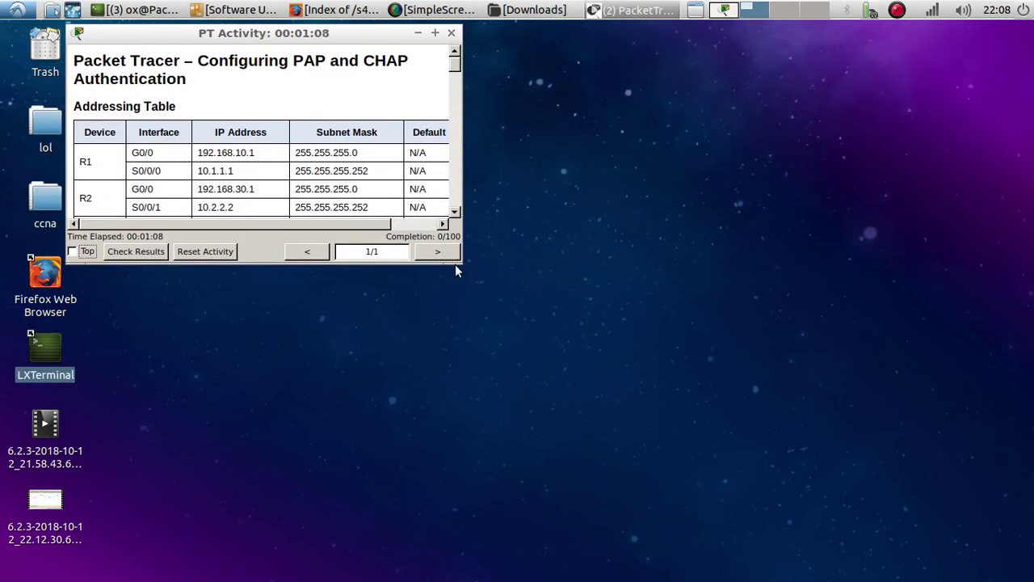
left_click_drag(452, 266, 993, 569)
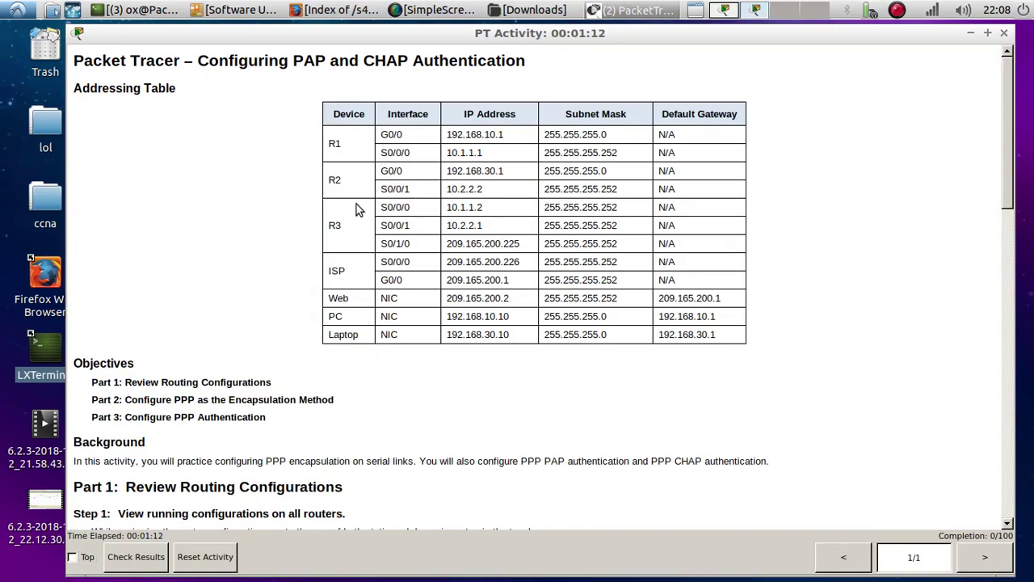
left_click_drag(197, 61, 533, 61)
left_click(277, 257)
scroll(250, 263, "down", 3)
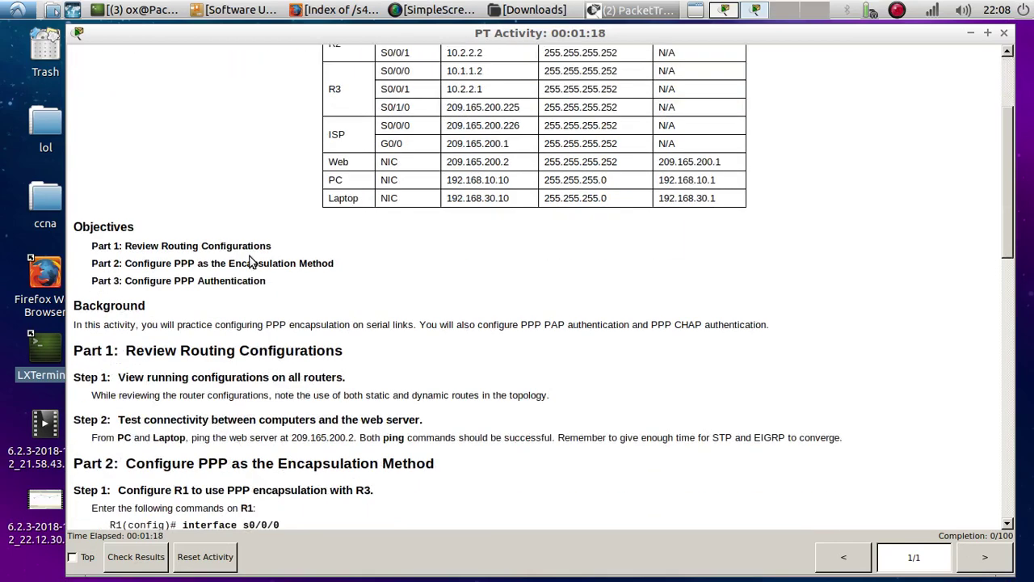
scroll(250, 262, "down", 2)
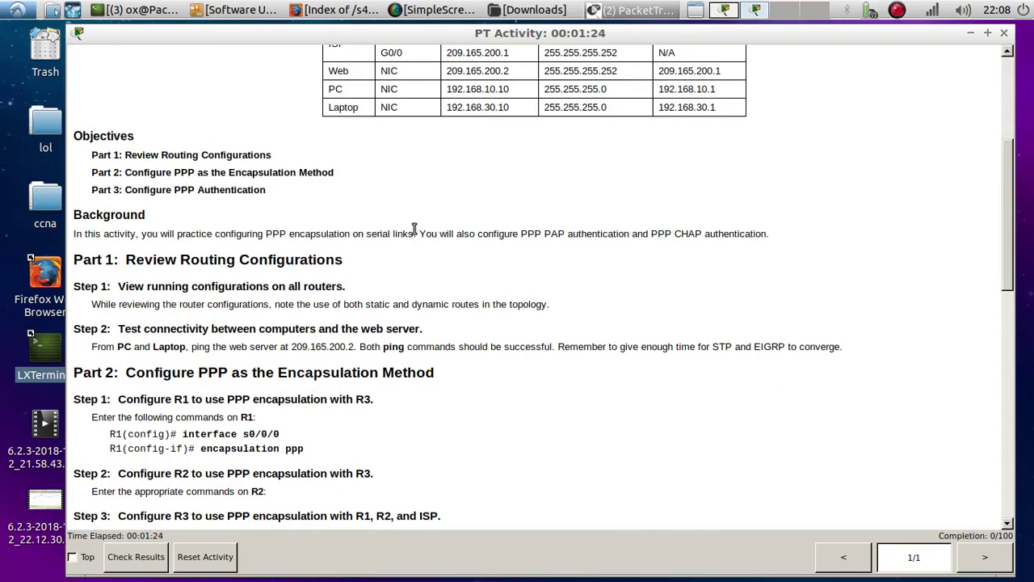
left_click_drag(421, 234, 545, 230)
left_click_drag(636, 233, 676, 232)
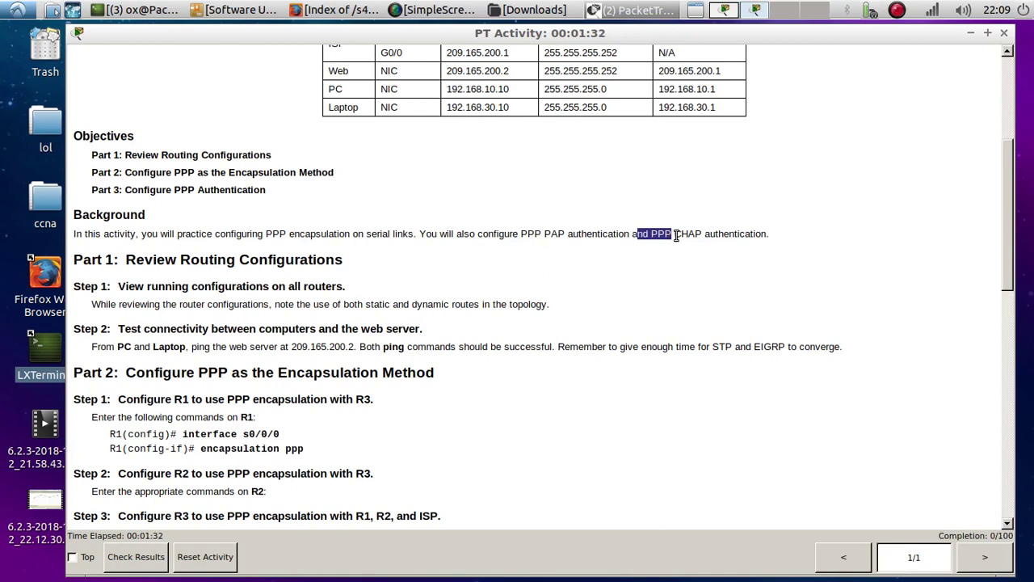
left_click(180, 286)
scroll(162, 283, "down", 3)
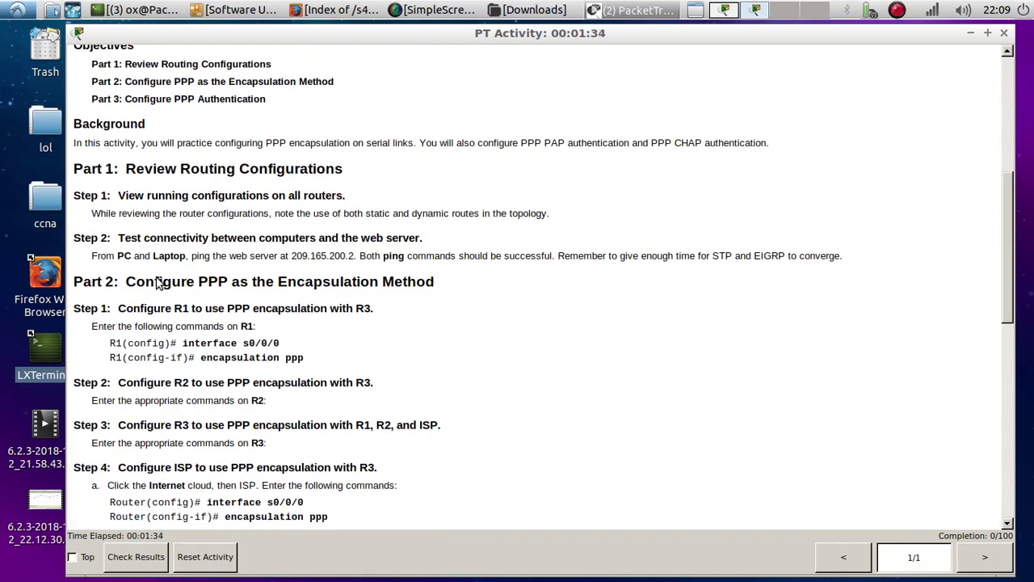
left_click_drag(120, 193, 349, 198)
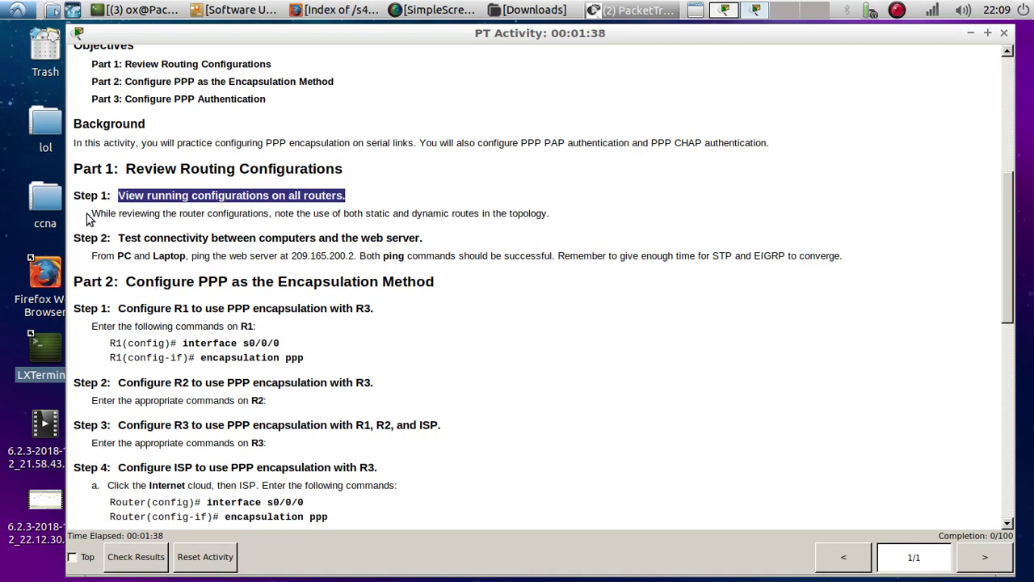
left_click_drag(90, 213, 550, 213)
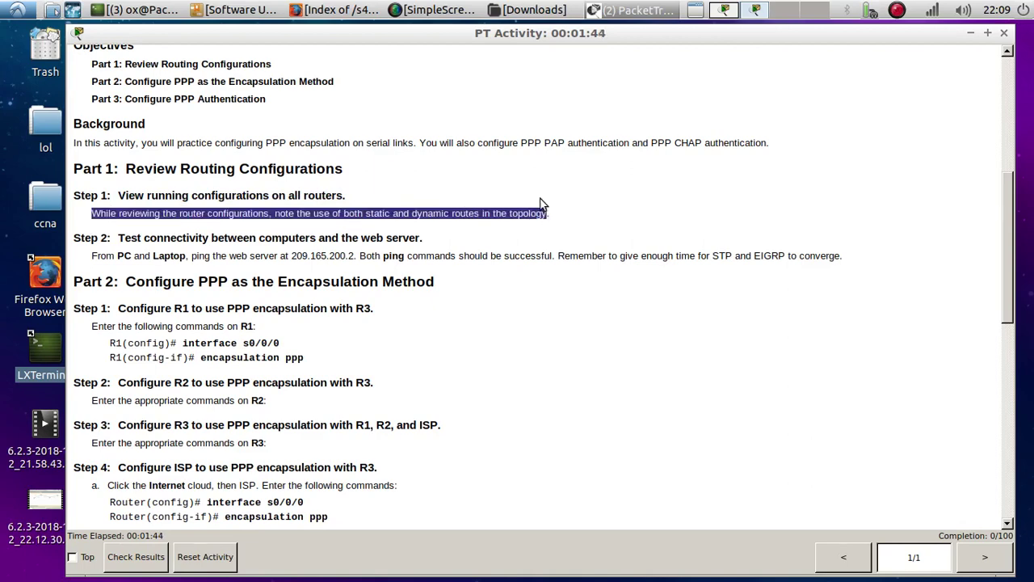
left_click(602, 13)
left_click(543, 39)
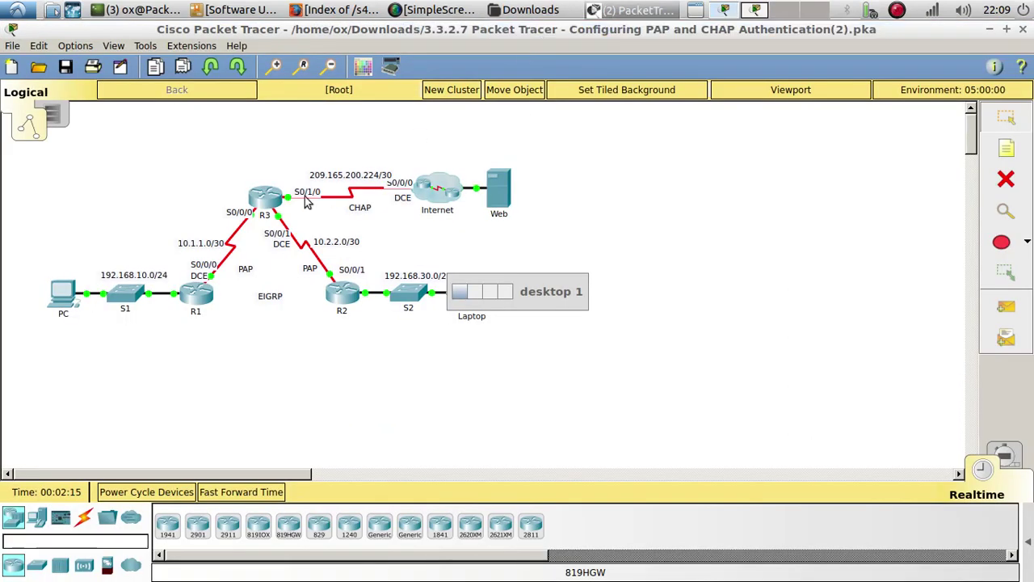
left_click(252, 205)
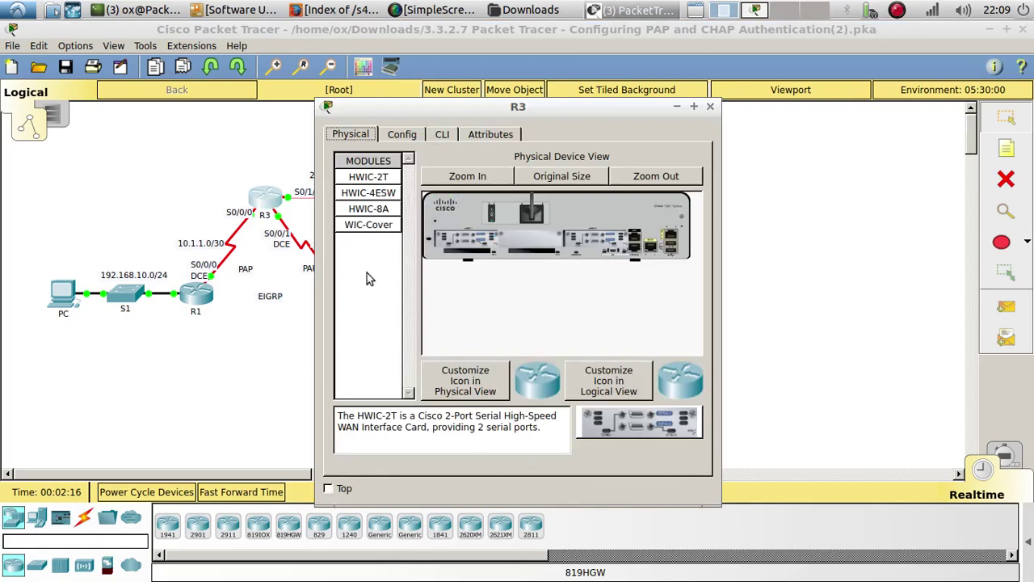
left_click(693, 105)
left_click(127, 58)
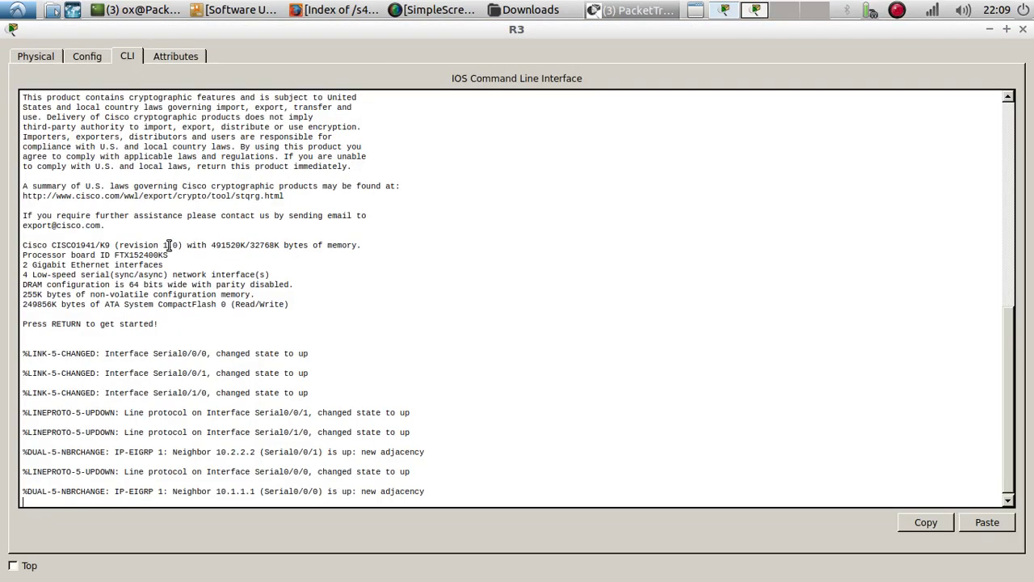
key("Return")
key("Return")
type("en")
key("Return")
key("Return")
key("Return")
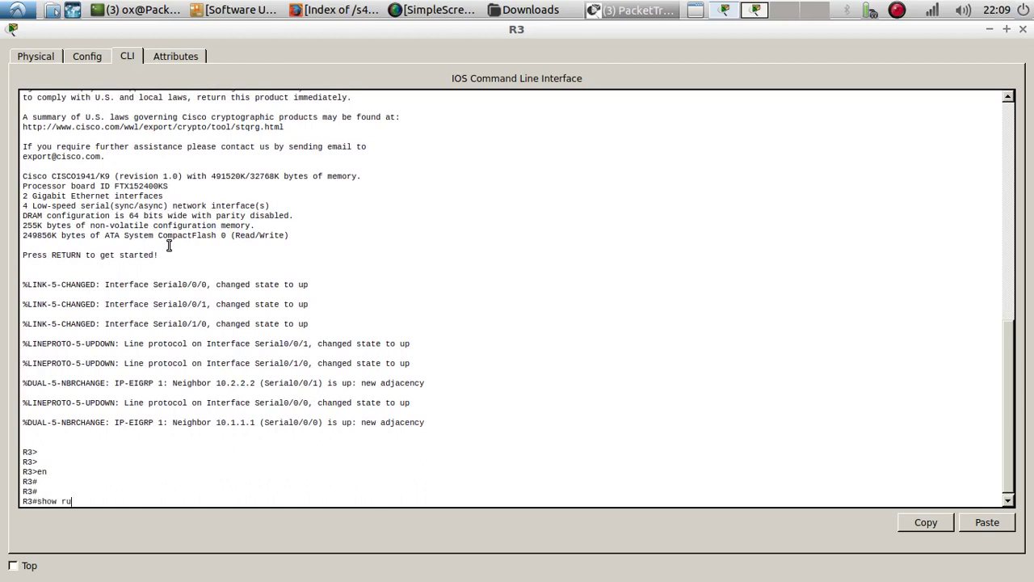
key("Return")
key("Return")
key("Return")
key("Return")
key("Return")
key("Return")
key("Return")
key("Return")
key("Return")
key("Return")
key("Return")
key("Return")
key("Return")
key("Return")
key("Return")
key("Return")
key("Return")
key("Return")
key("Return")
key("Return")
key("Return")
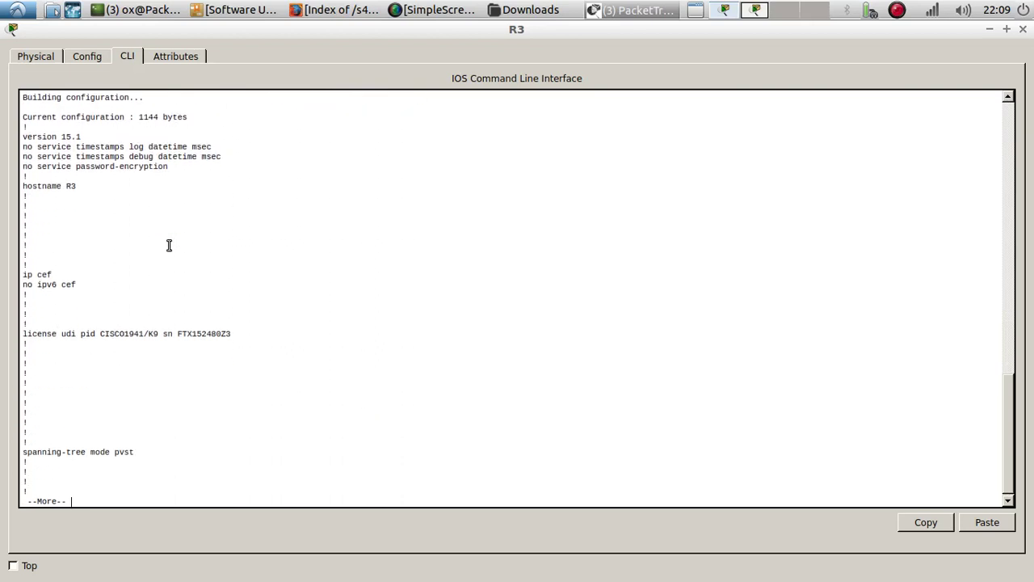
key("Return")
key("Return")
key("Return")
key("Return")
key("Return")
key("Return")
key("Return")
key("Return")
key("Return")
key("Return")
key("Return")
key("Return")
key("Return")
key("Return")
key("Return")
key("Return")
key("Return")
key("Return")
key("Return")
key("Return")
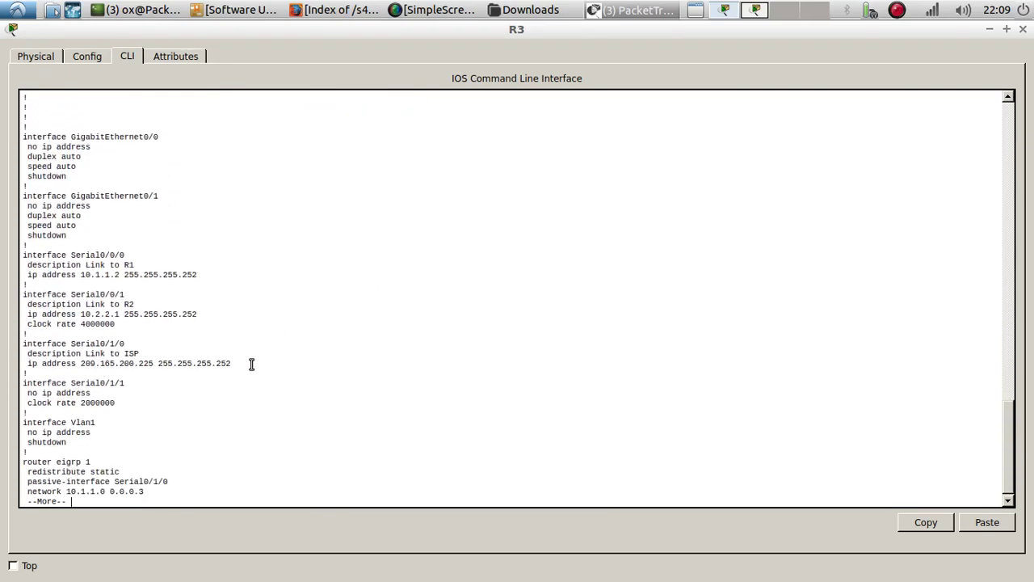
left_click_drag(251, 363, 29, 334)
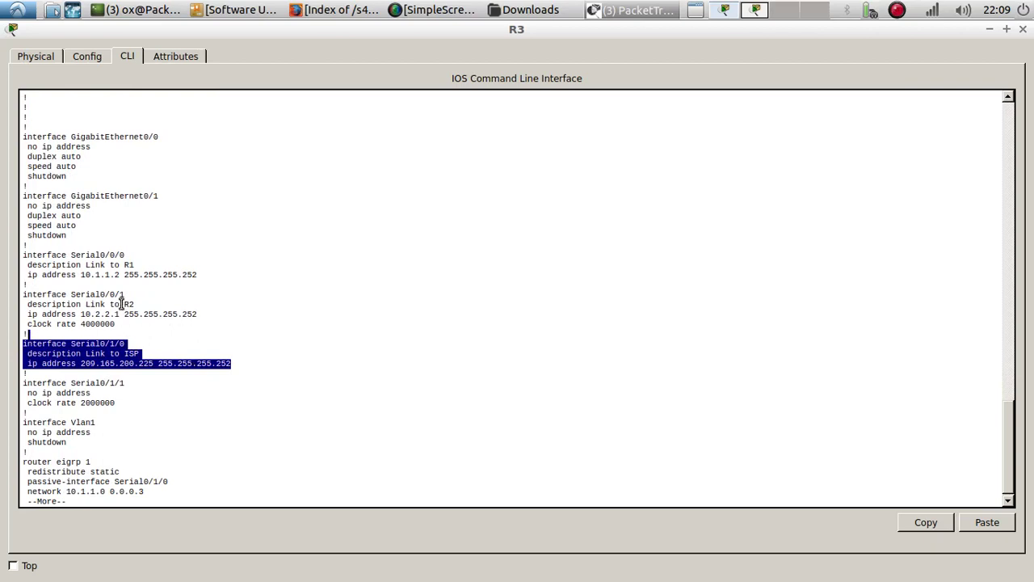
left_click_drag(121, 303, 127, 268)
left_click_drag(149, 313, 155, 319)
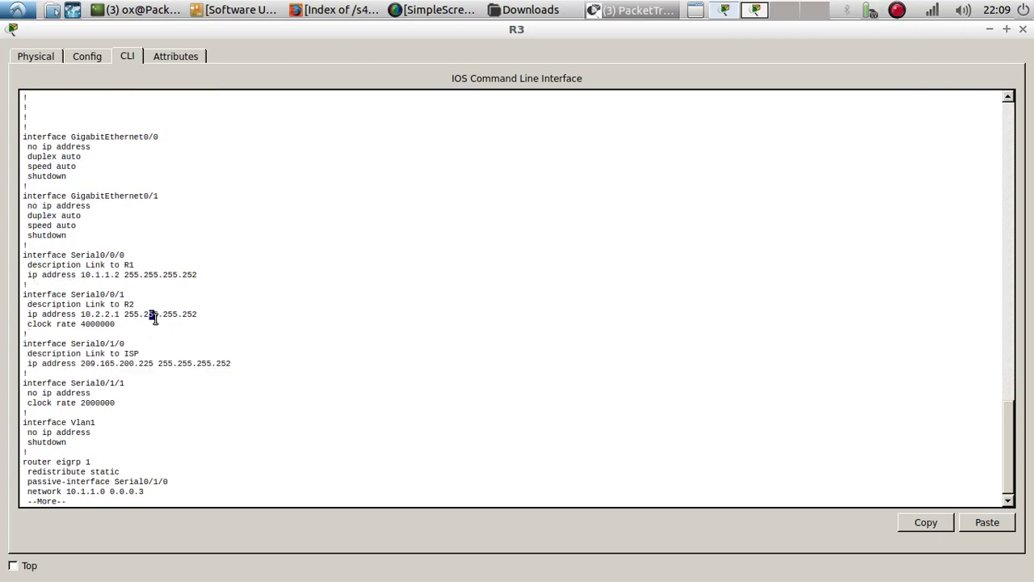
key("Return")
key("Return")
key("Return")
key("Return")
key("Return")
key("Return")
key("Return")
key("Return")
key("Return")
key("Return")
key("Return")
key("Return")
key("Return")
key("Return")
key("Return")
key("Return")
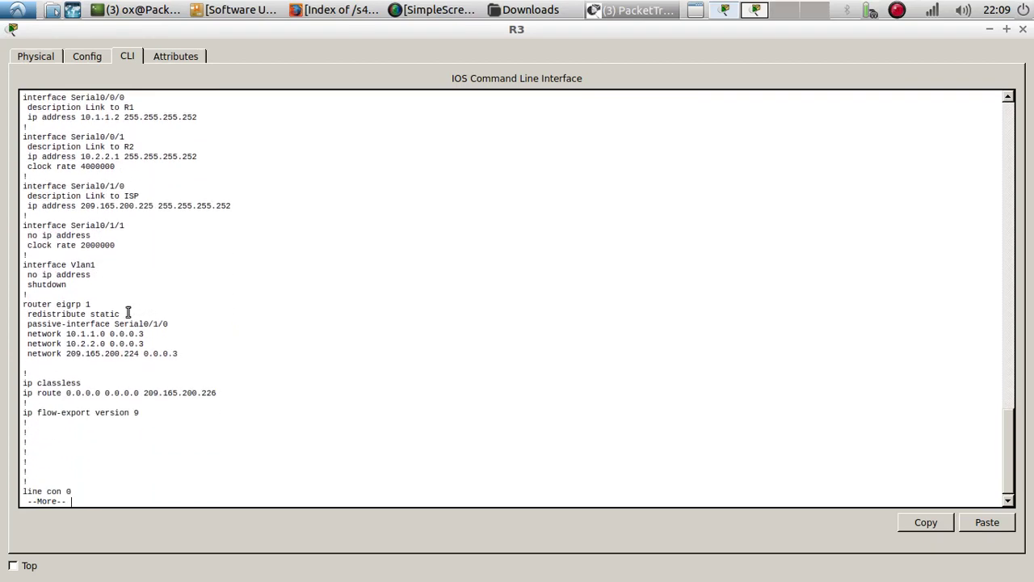
left_click_drag(128, 313, 27, 317)
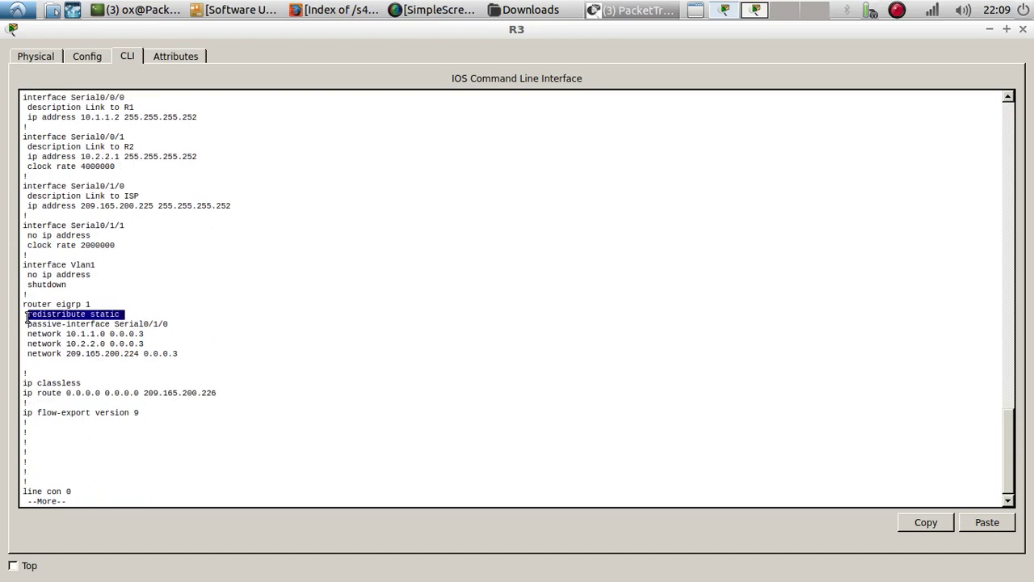
double_click(113, 312)
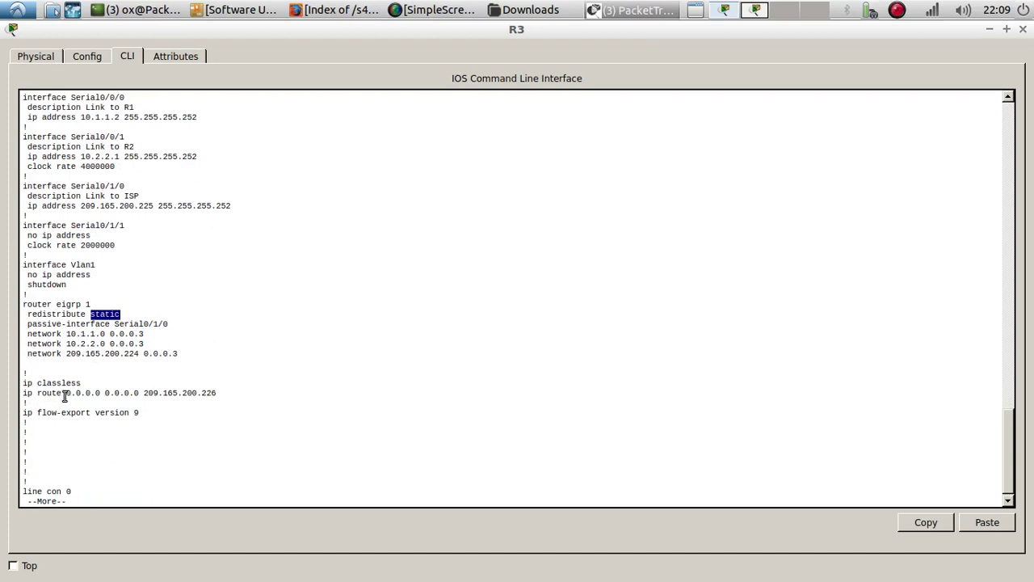
left_click_drag(65, 394, 212, 395)
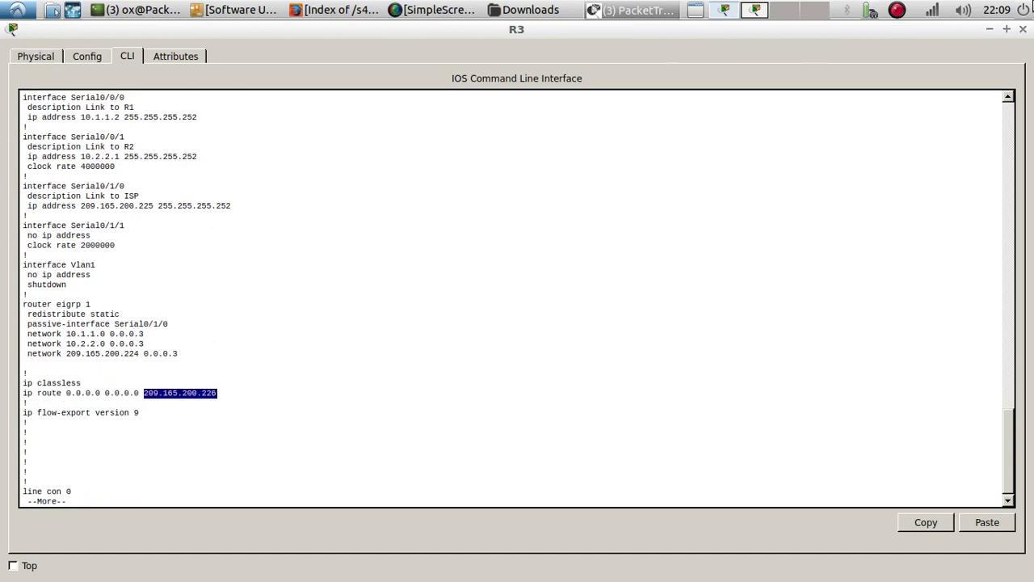
left_click(1022, 31)
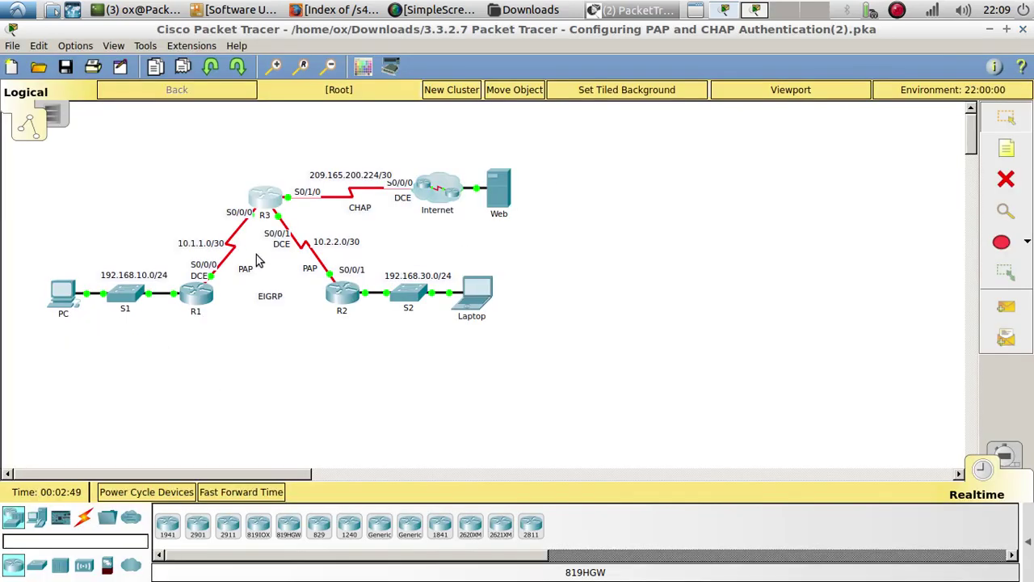
- On R1's CLI, enter privileged mode and display the routing table with show ip route
left_click(202, 299)
left_click(442, 134)
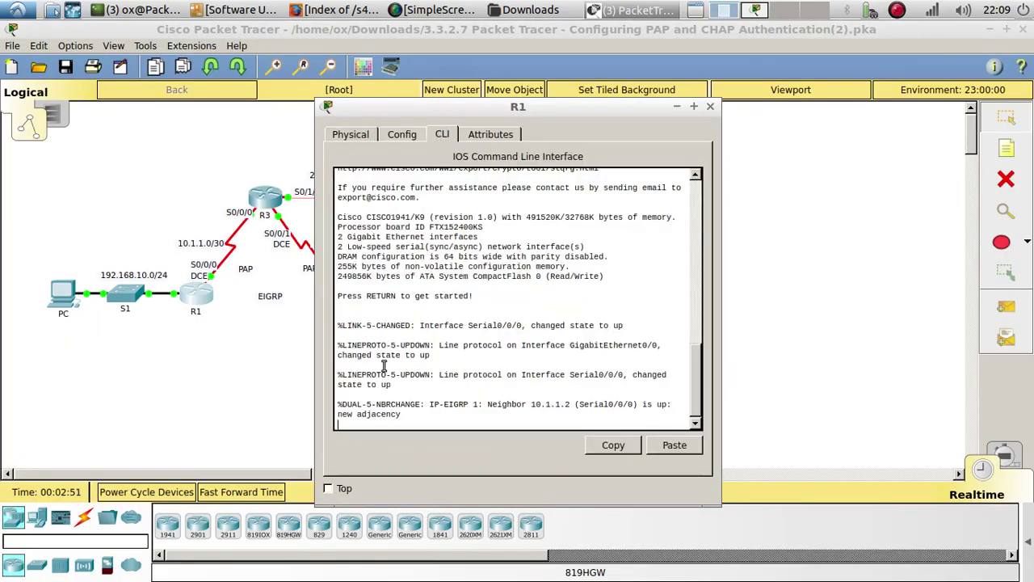
key("Return")
key("Return")
type("en")
key("Return")
key("Return")
type("sho")
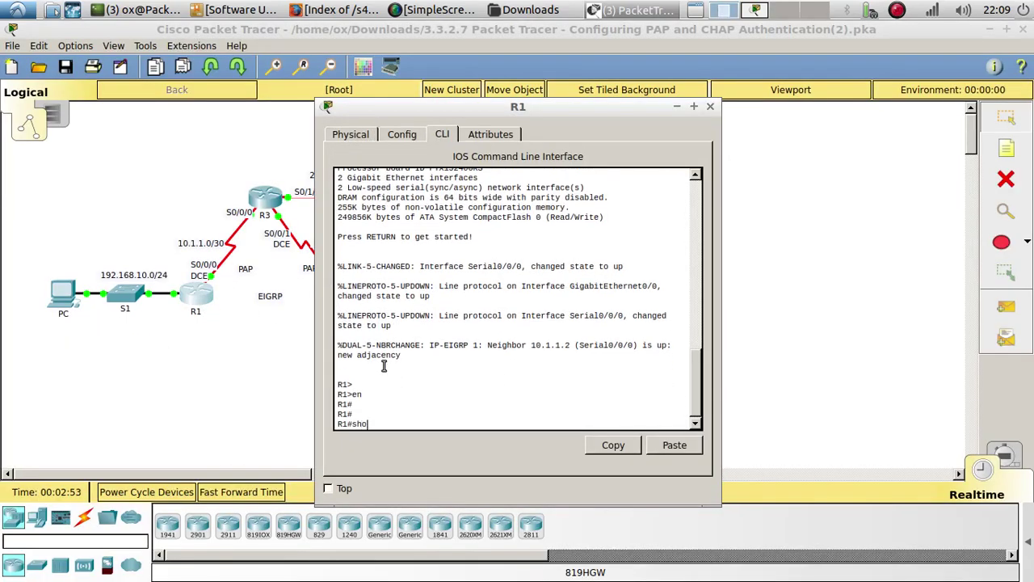
type("w ip r")
key("Return")
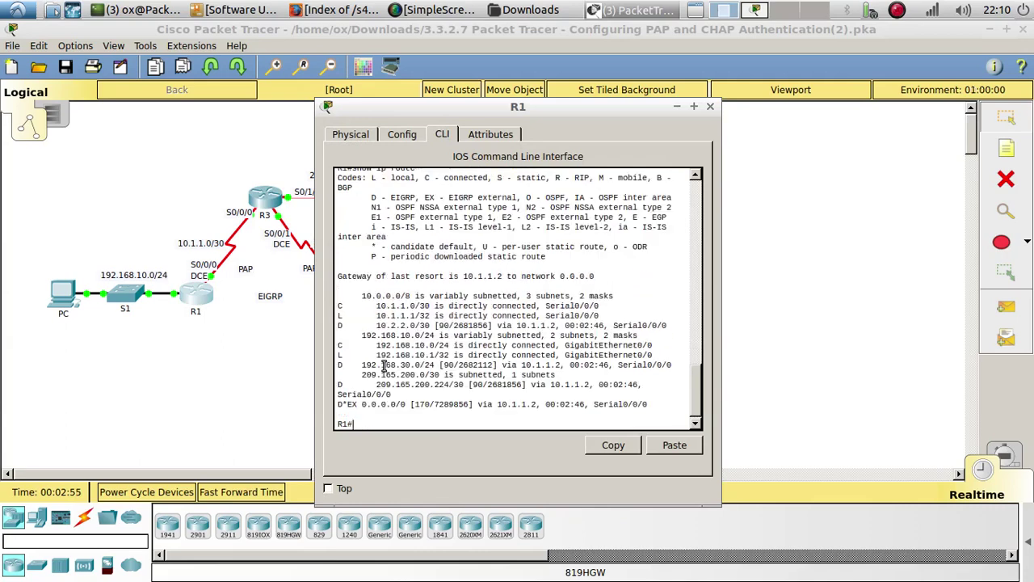
key("Return")
key("Return")
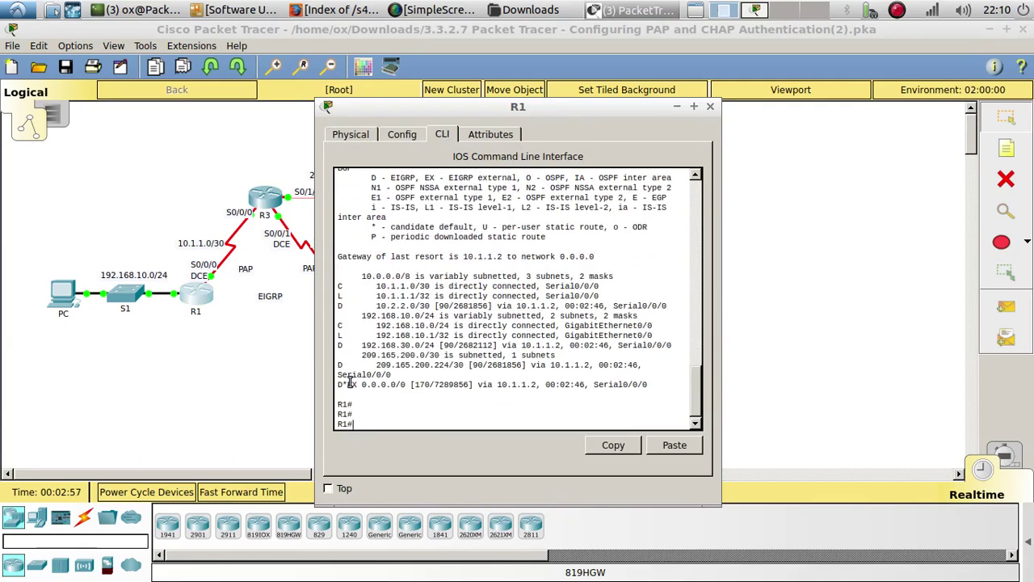
- Highlight R1's default route and the 192.168.30.0/24, 10.2.2.0 and 209.165.200.0 route entries
left_click_drag(348, 385, 407, 387)
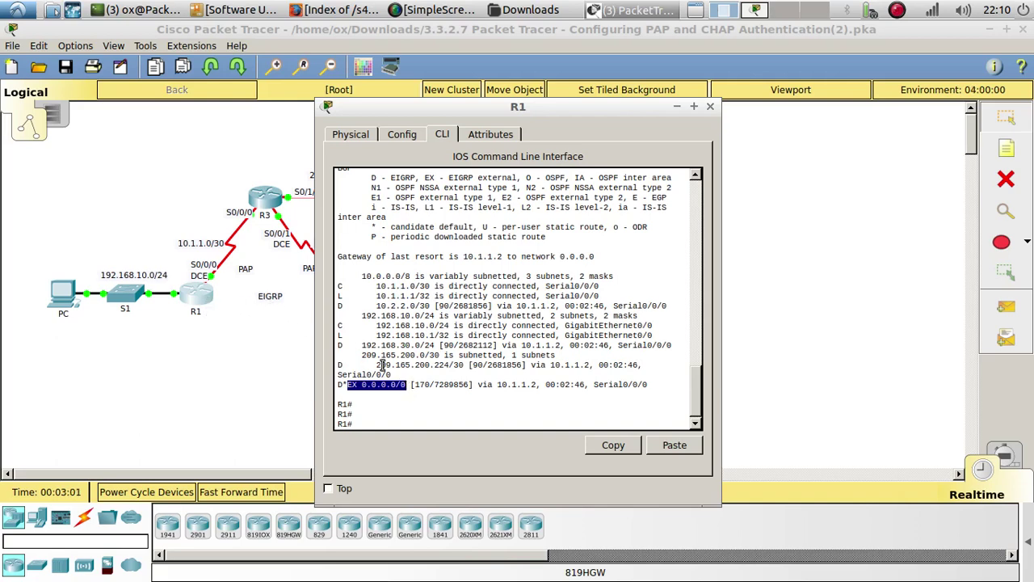
left_click_drag(340, 385, 337, 385)
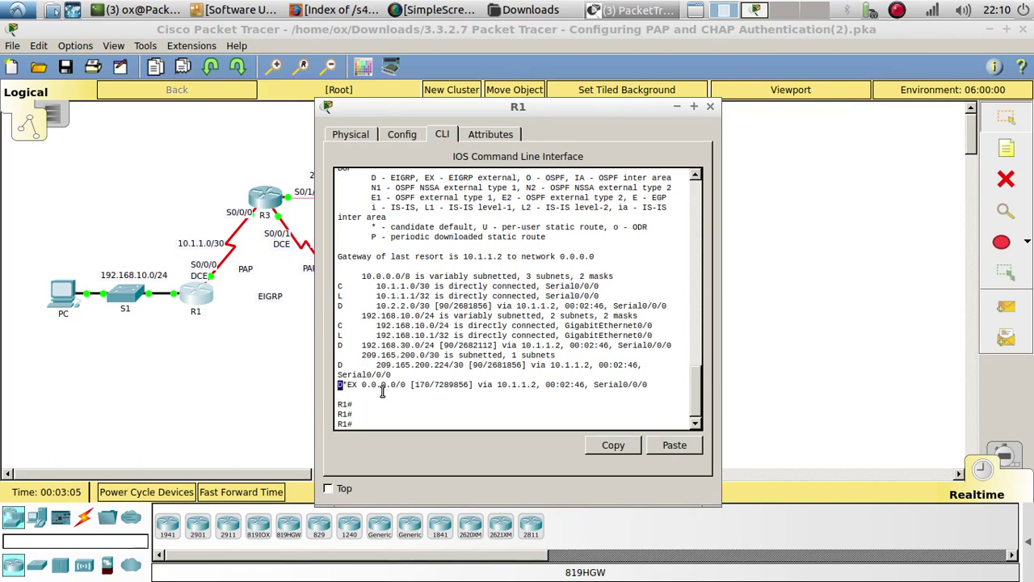
left_click_drag(340, 365, 338, 342)
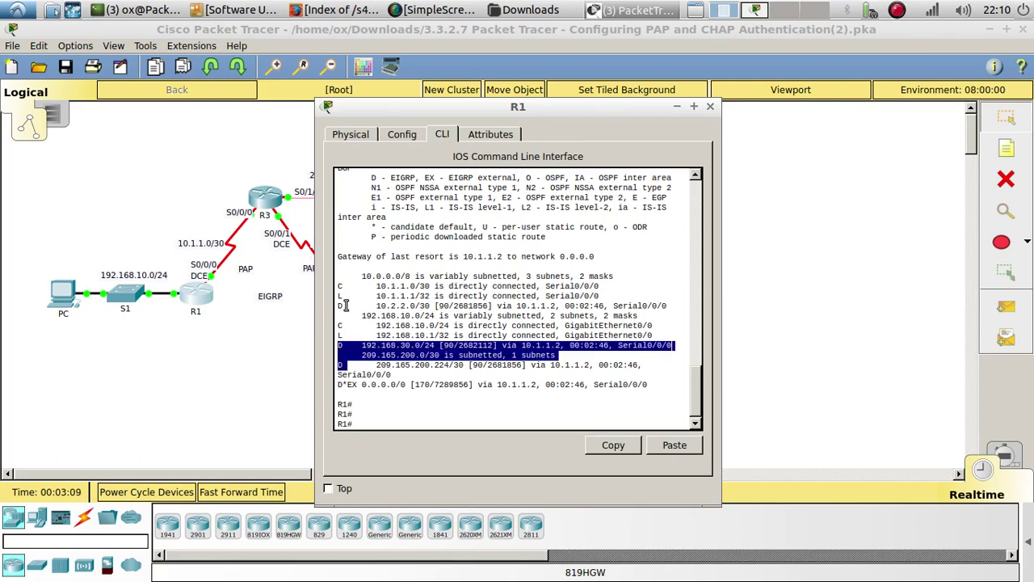
left_click_drag(346, 306, 334, 307)
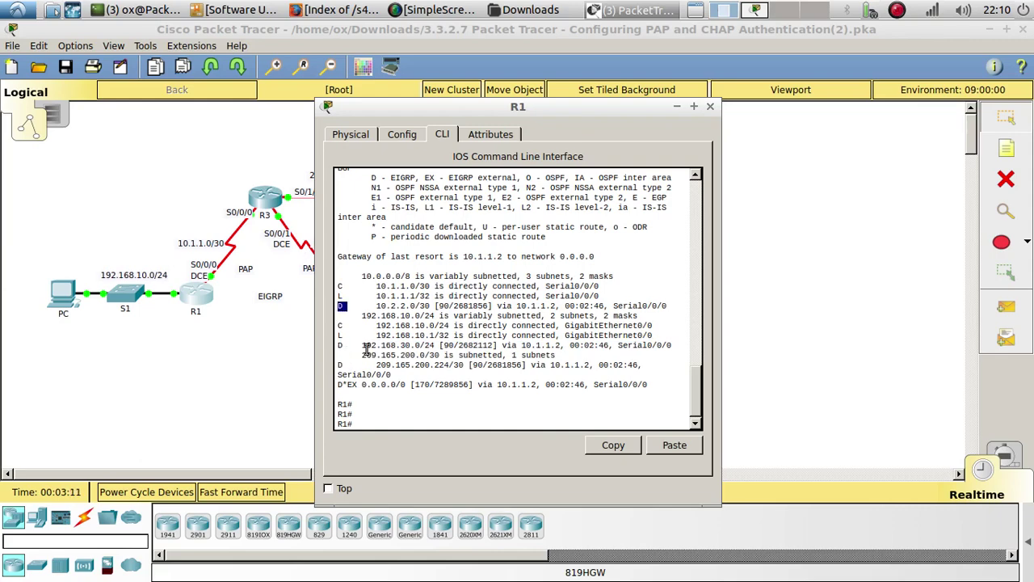
left_click_drag(364, 347, 421, 336)
left_click_drag(488, 106, 743, 71)
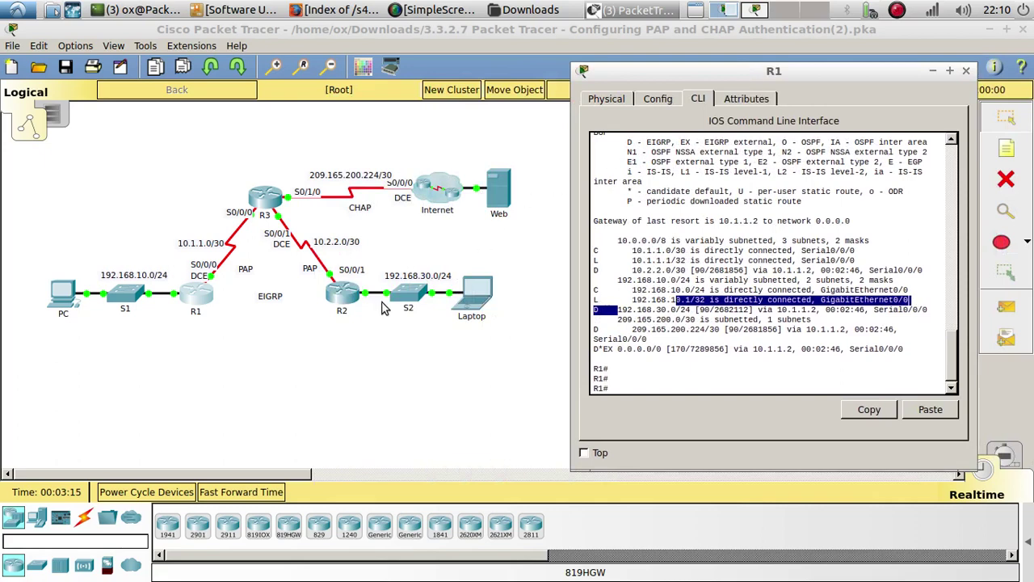
left_click(707, 290)
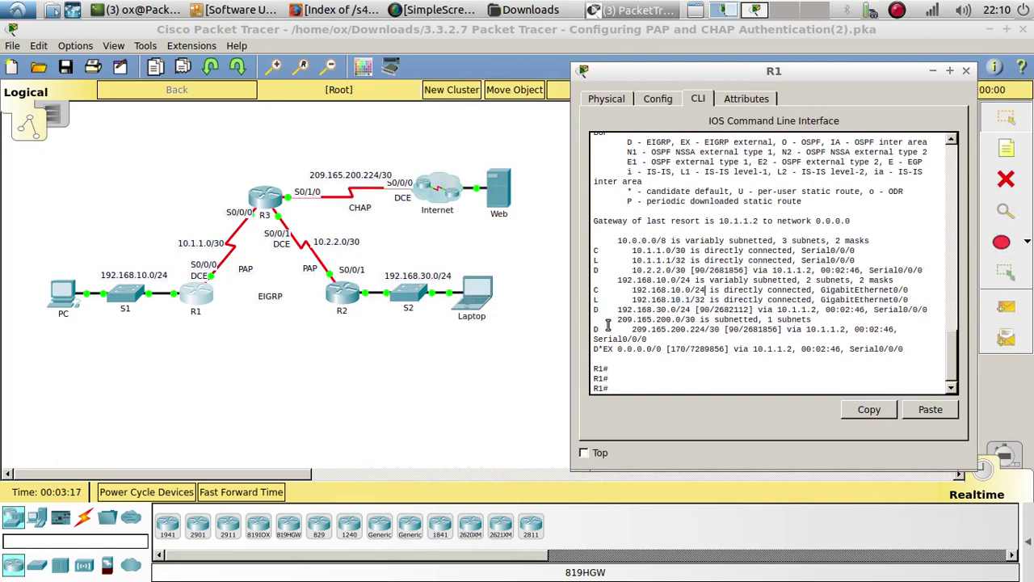
left_click_drag(615, 320, 681, 321)
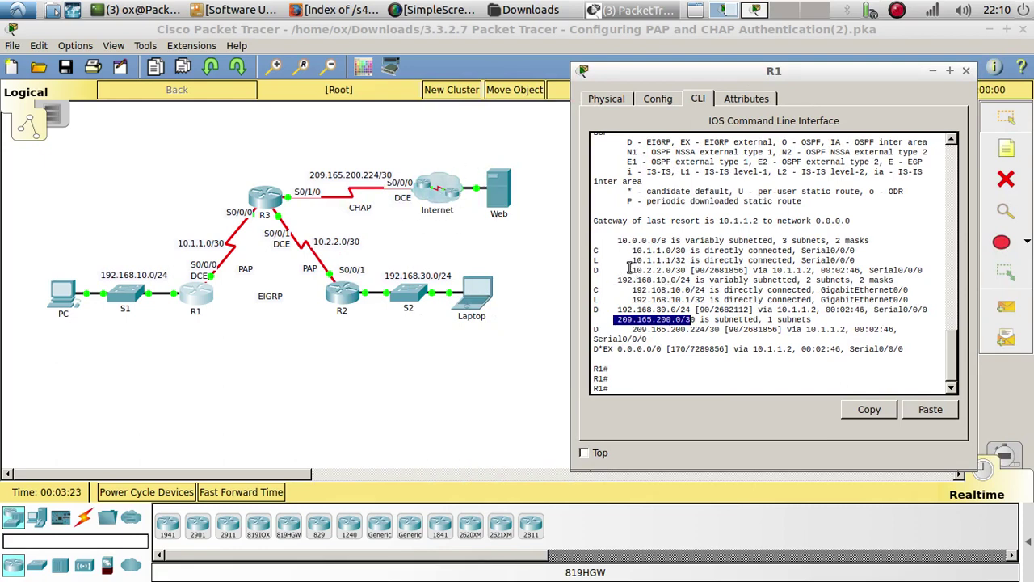
left_click_drag(633, 270, 663, 270)
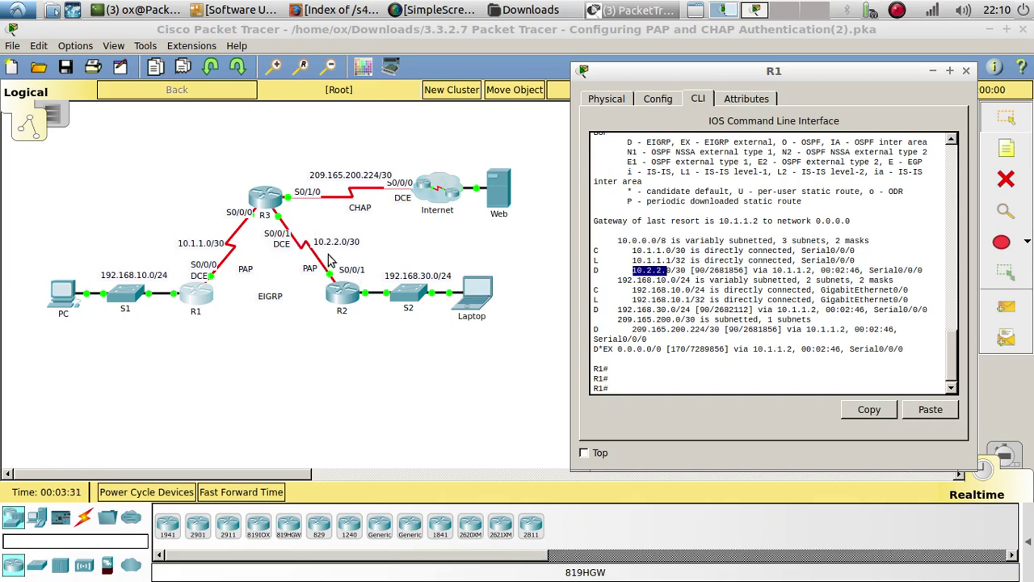
left_click(966, 72)
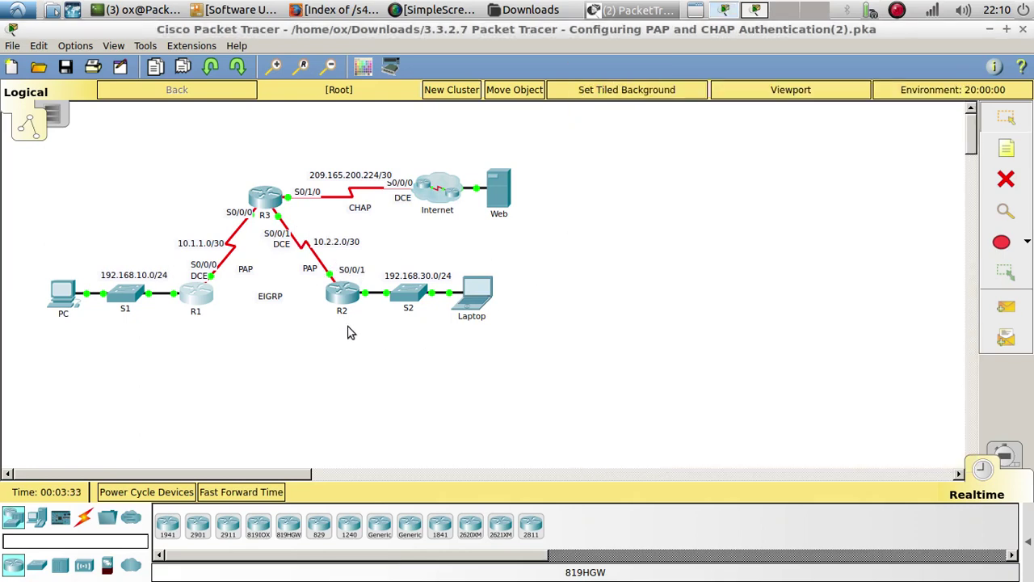
left_click(339, 298)
left_click(444, 135)
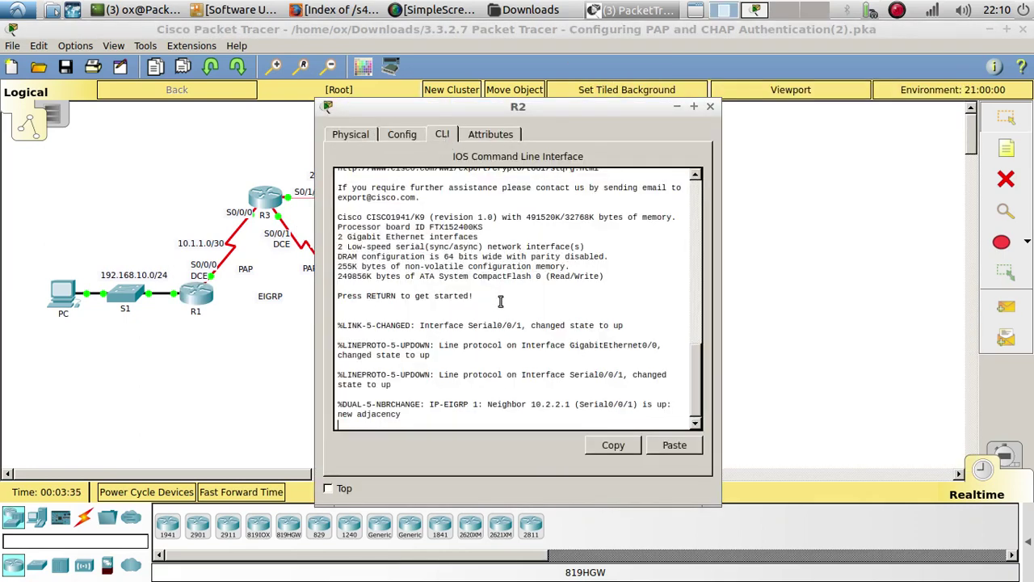
key("Return")
type("en")
key("Return")
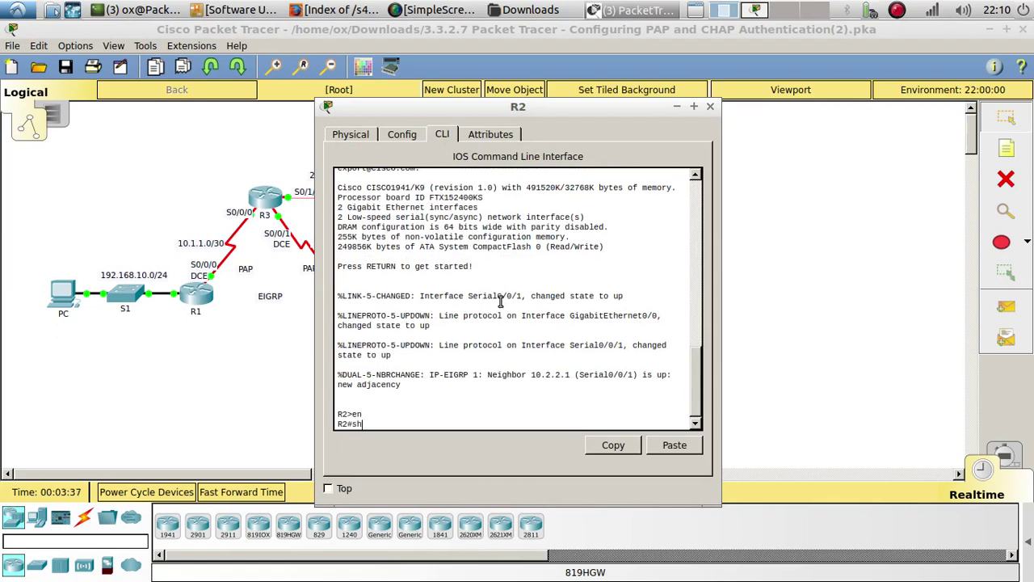
type("show ip ro")
key("Return")
key("Return")
key("Return")
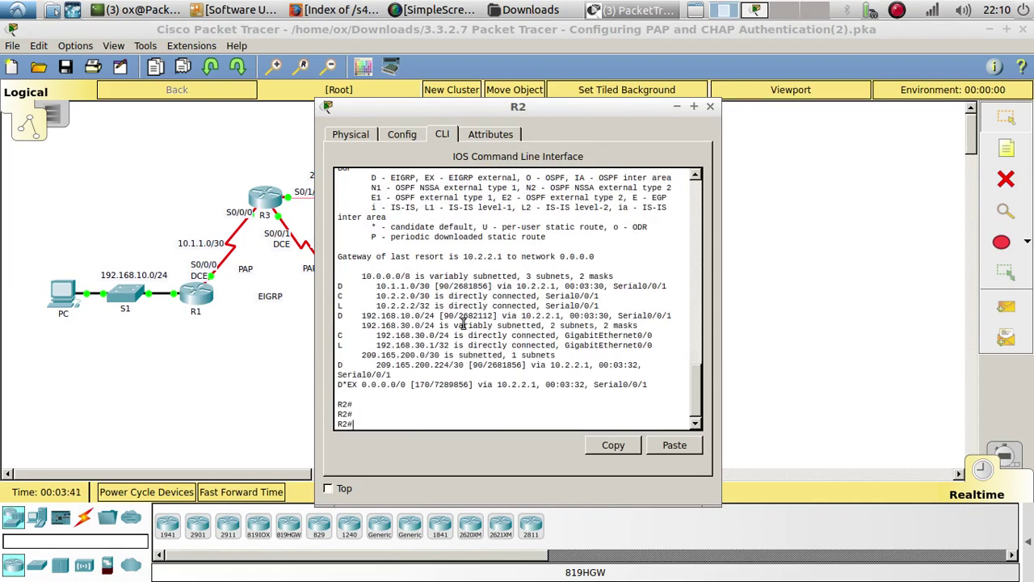
left_click_drag(347, 386, 414, 384)
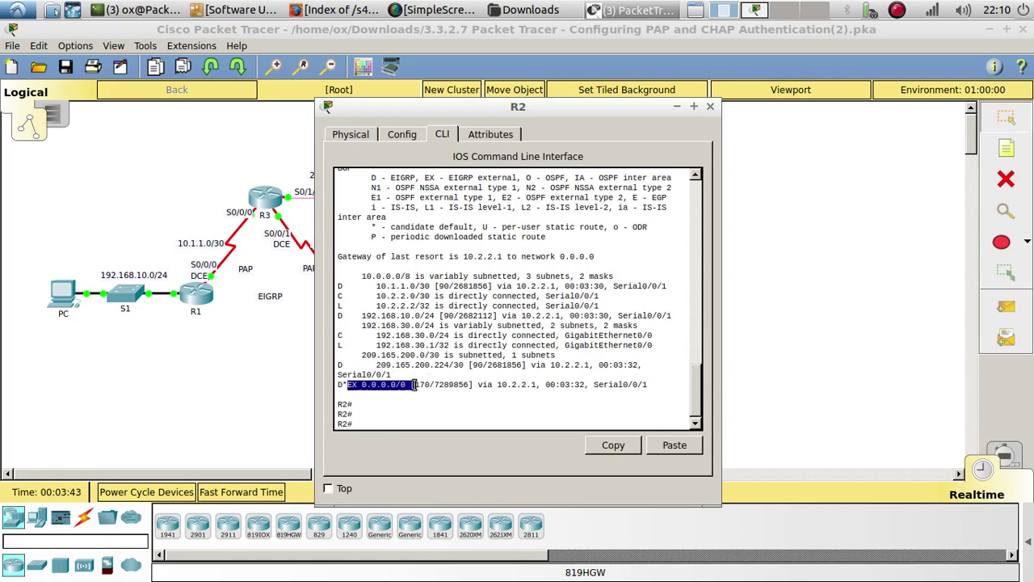
left_click(344, 388)
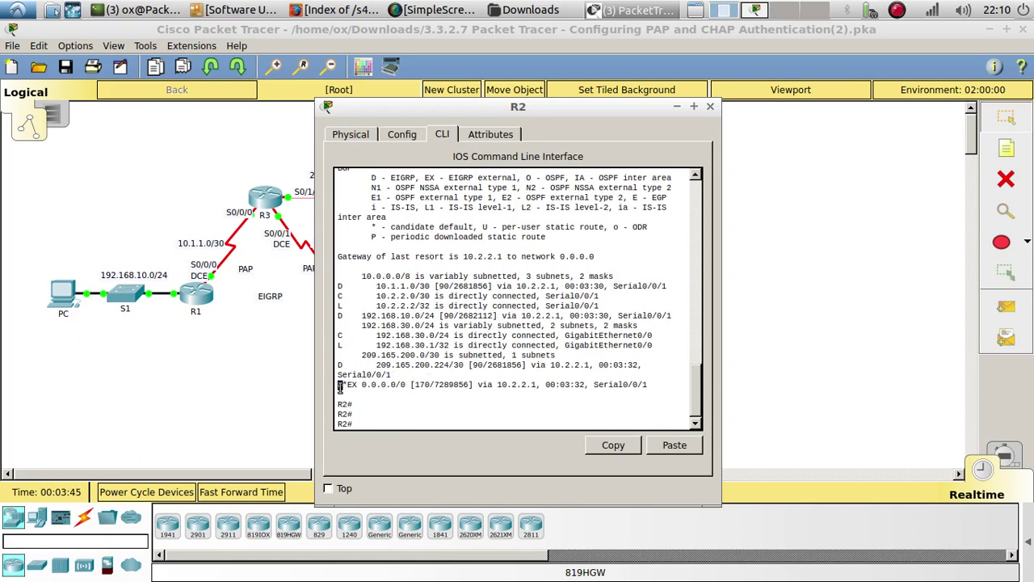
left_click_drag(353, 373, 440, 285)
left_click(340, 285)
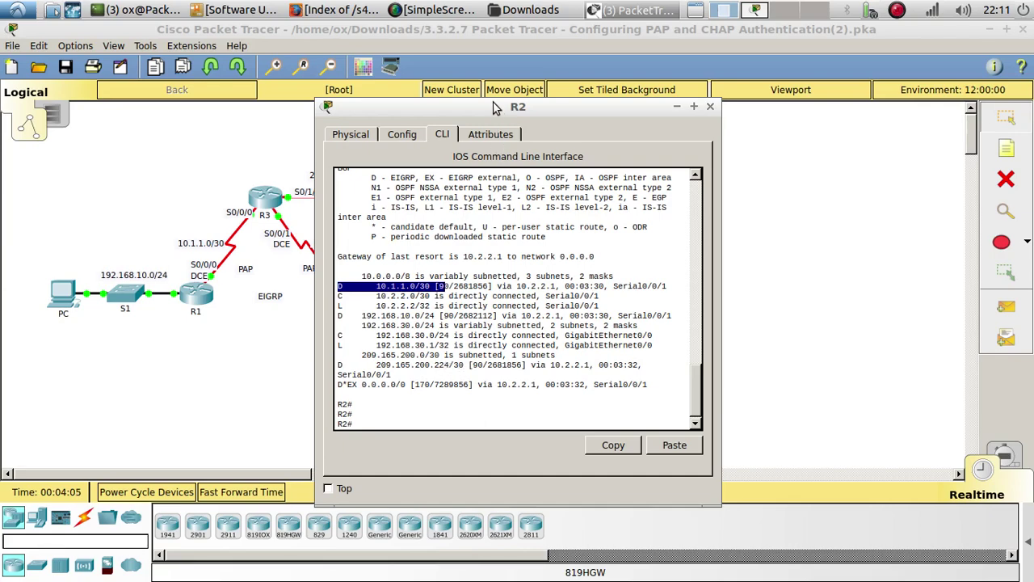
left_click_drag(505, 111, 727, 113)
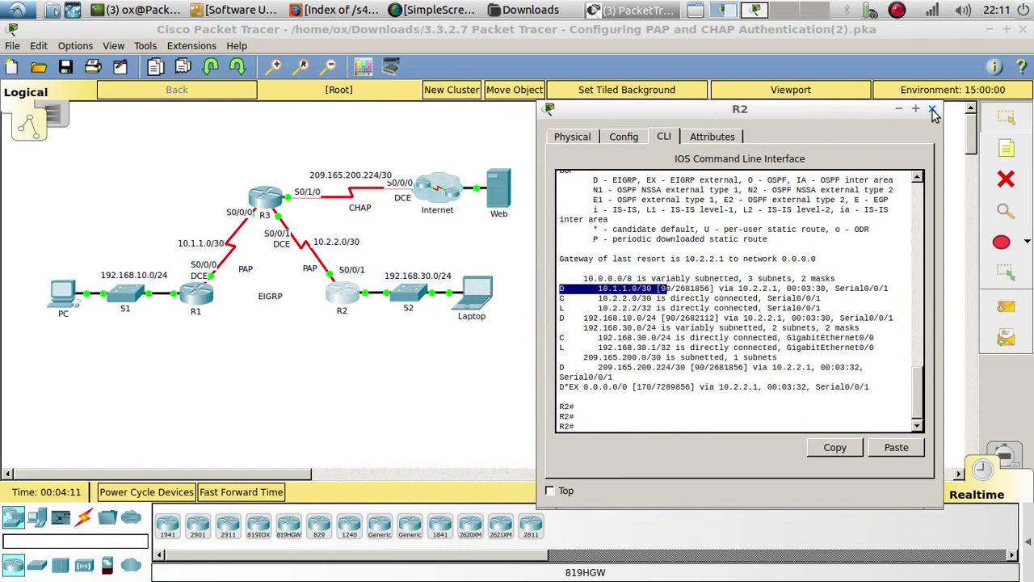
left_click(934, 113)
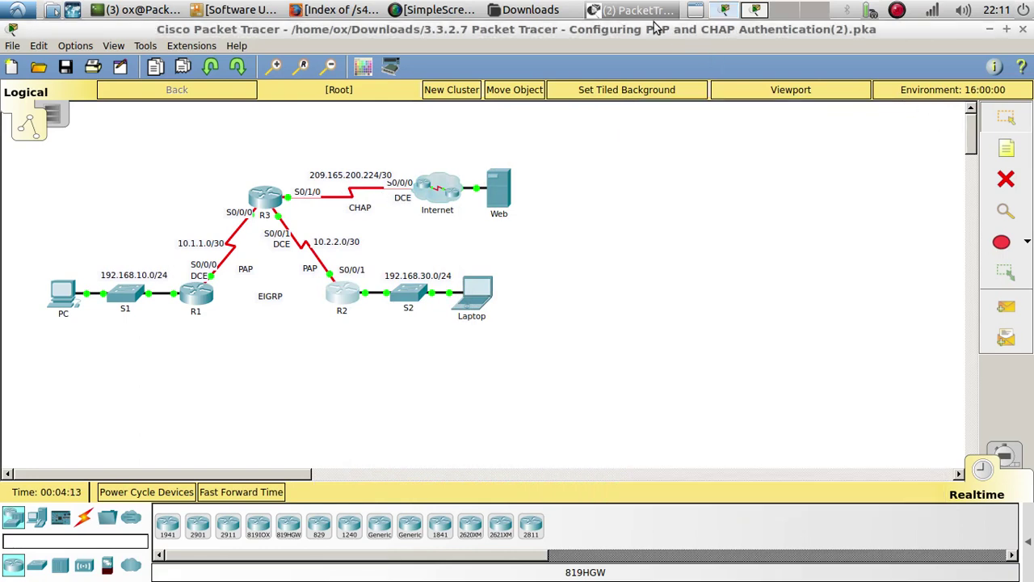
left_click(758, 9)
left_click(395, 236)
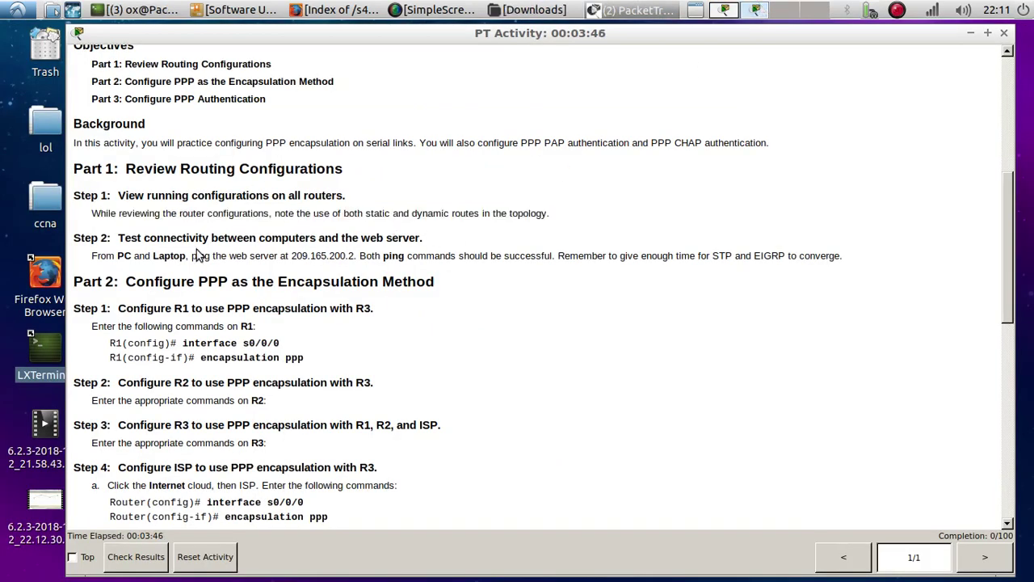
left_click_drag(116, 237, 338, 239)
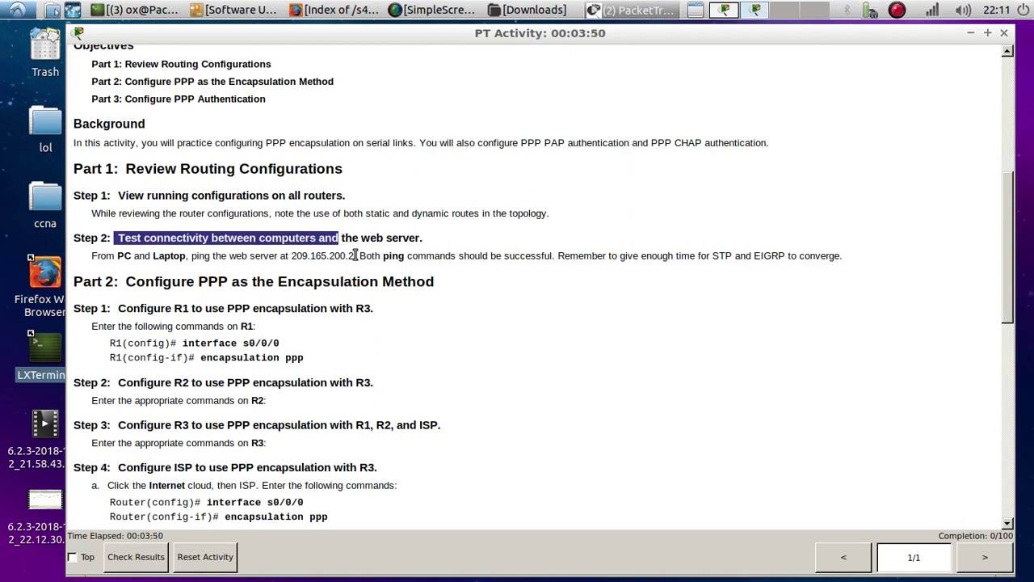
left_click_drag(356, 256, 289, 257)
key("ctrl+c")
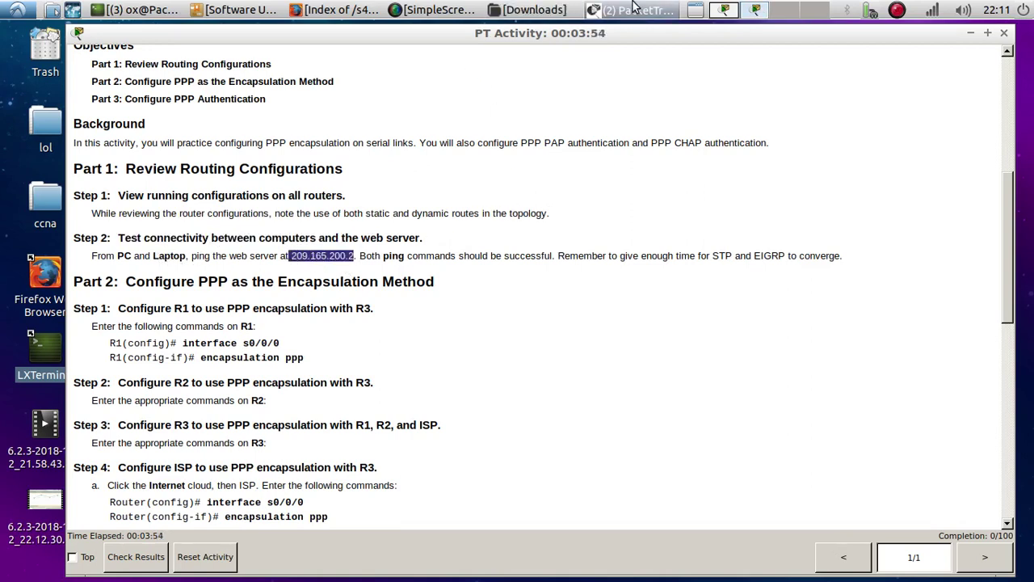
left_click(724, 10)
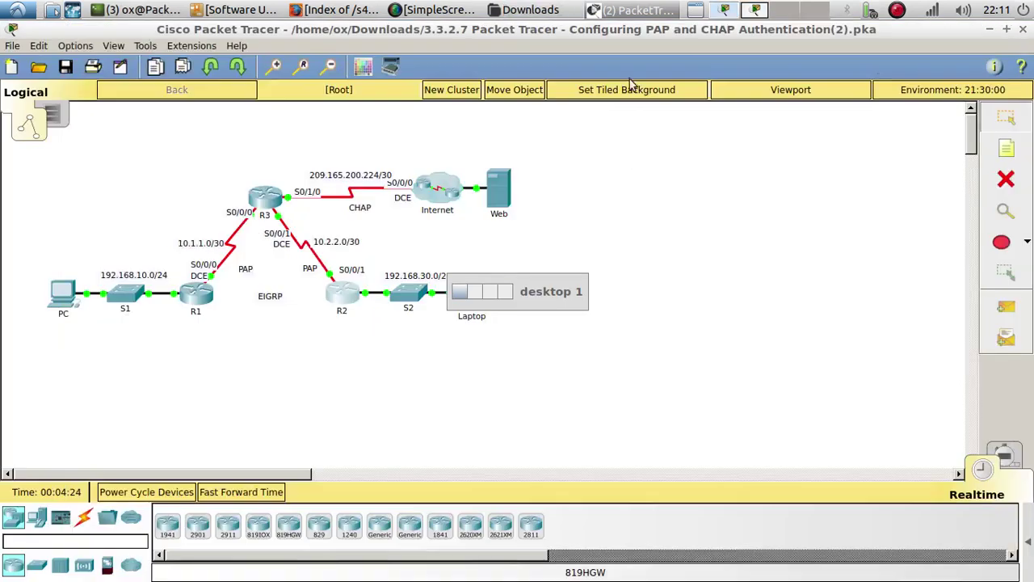
left_click(64, 293)
left_click(336, 134)
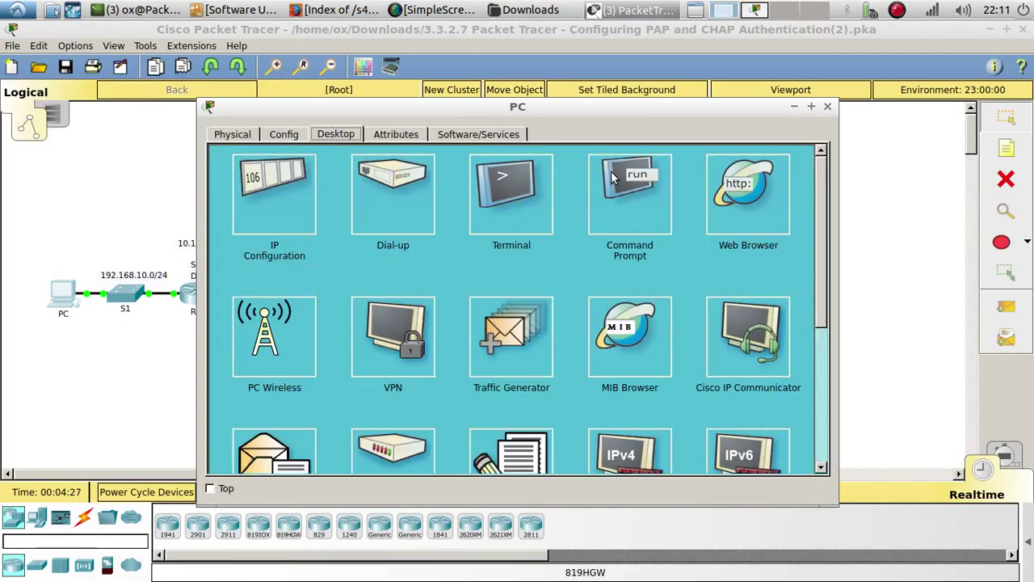
left_click(612, 172)
type("pi")
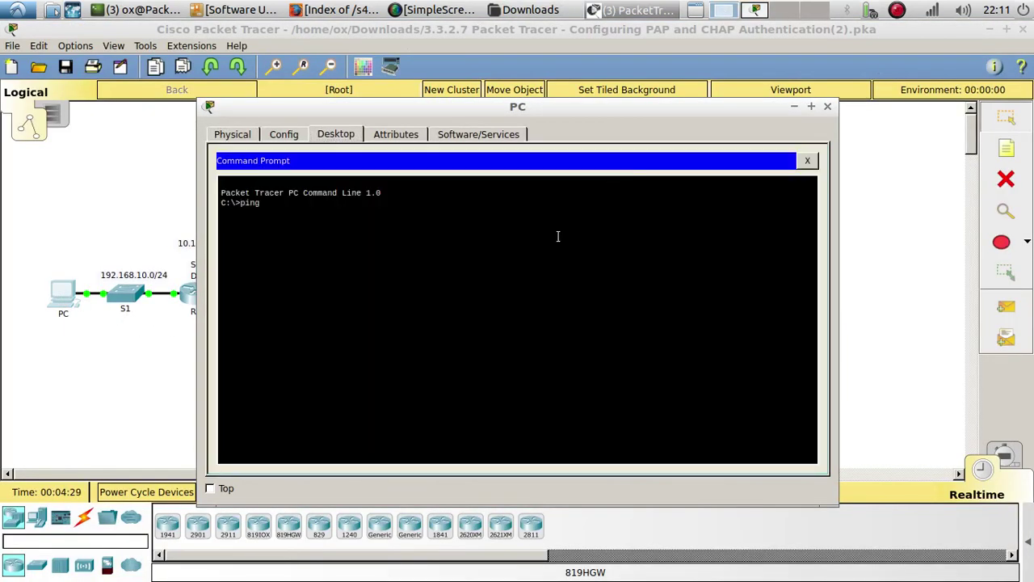
type("ng")
right_click(558, 236)
left_click(583, 259)
key("Return")
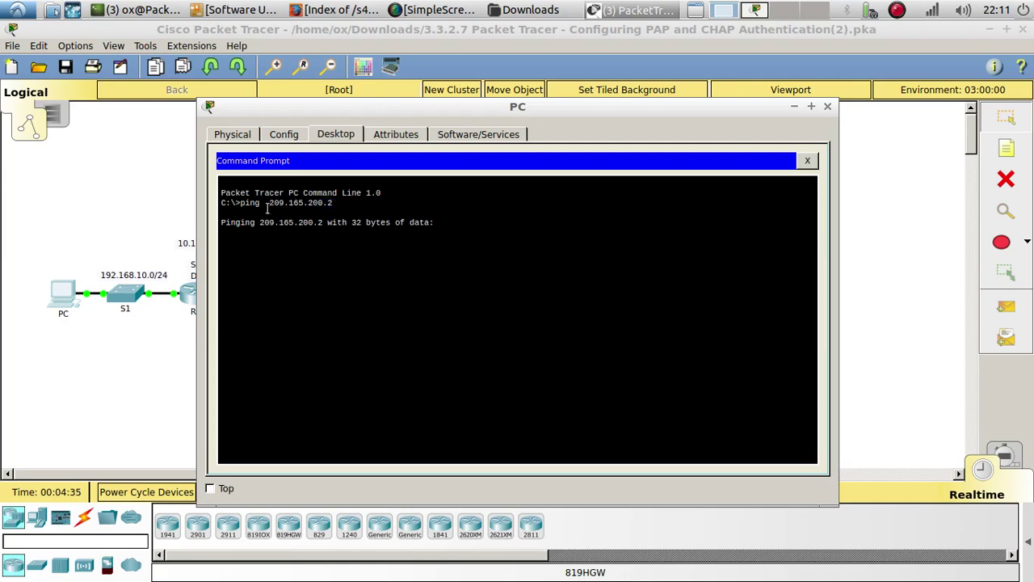
mouse_move(334, 202)
left_mouse_down()
mouse_move(240, 202)
mouse_move(223, 186)
mouse_move(337, 207)
left_mouse_up()
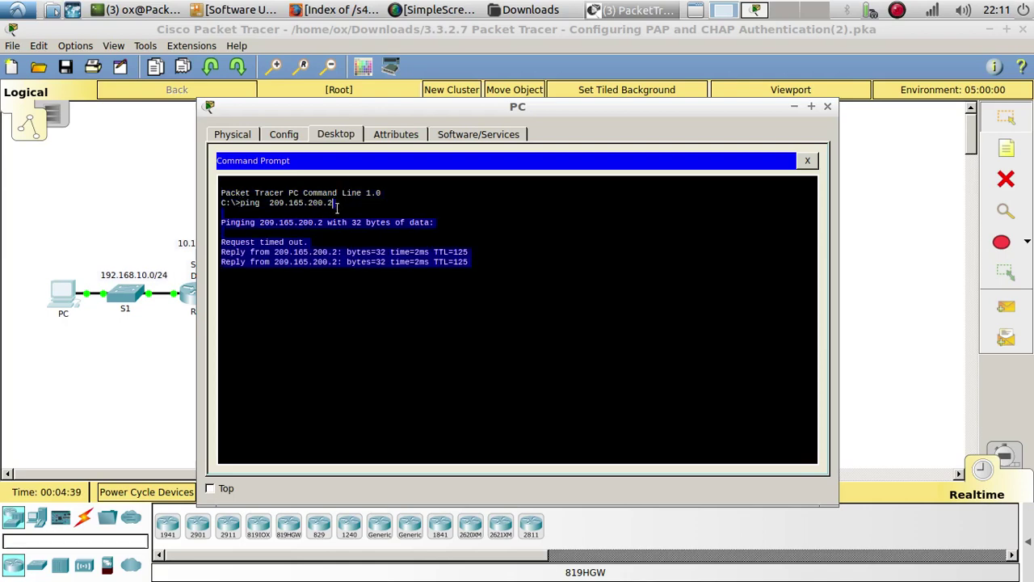
left_click_drag(480, 273, 227, 253)
left_click_drag(336, 202, 241, 203)
key("ctrl+c")
right_click(257, 207)
left_click(281, 215)
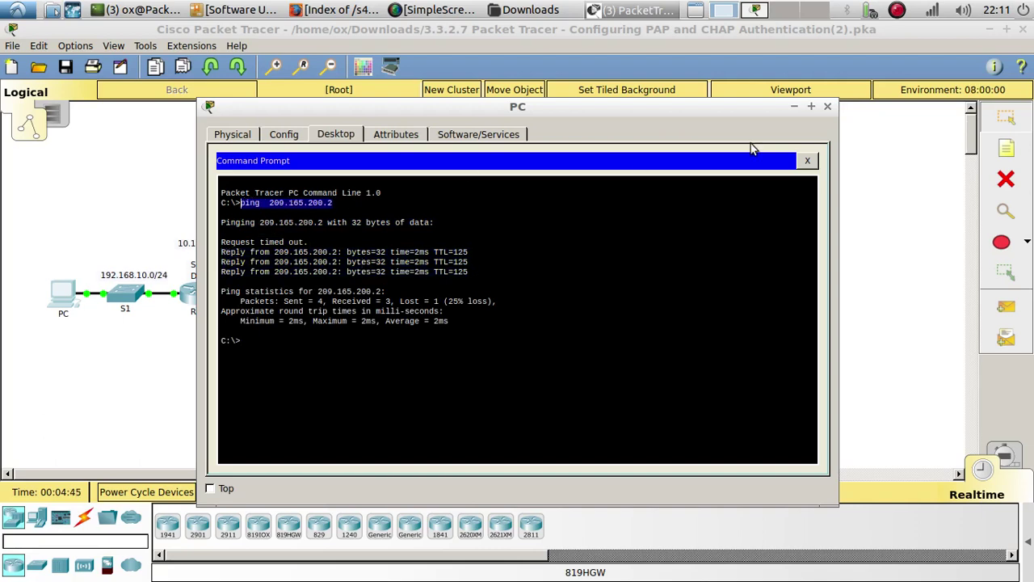
left_click(827, 106)
left_click(476, 292)
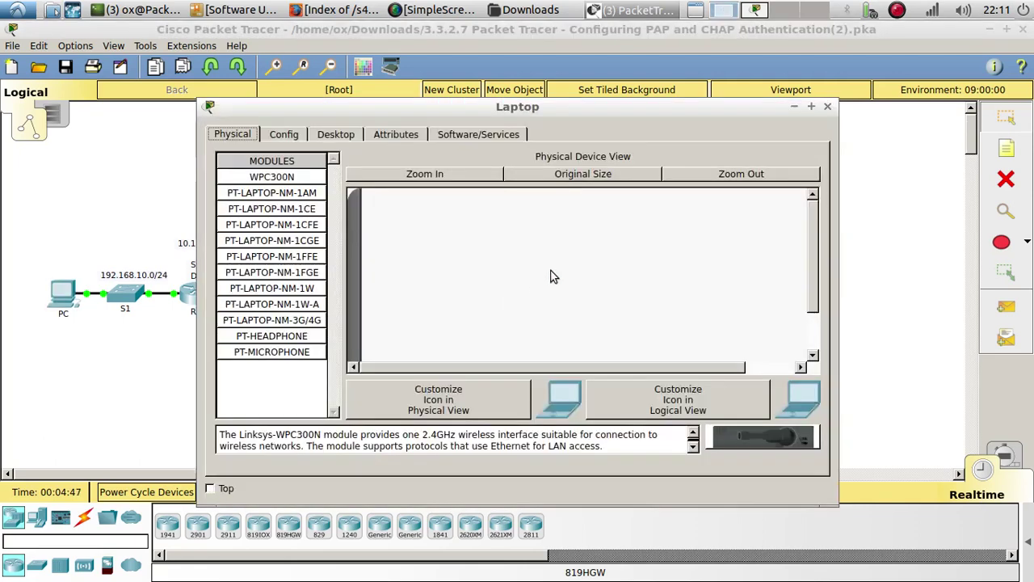
left_click(357, 139)
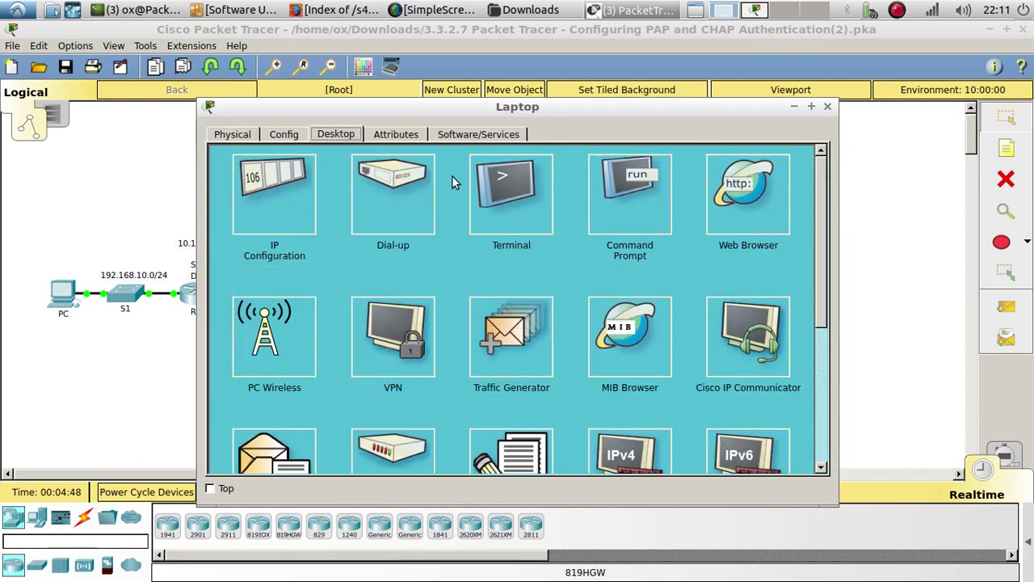
left_click(660, 198)
right_click(536, 224)
left_click(575, 252)
key("Return")
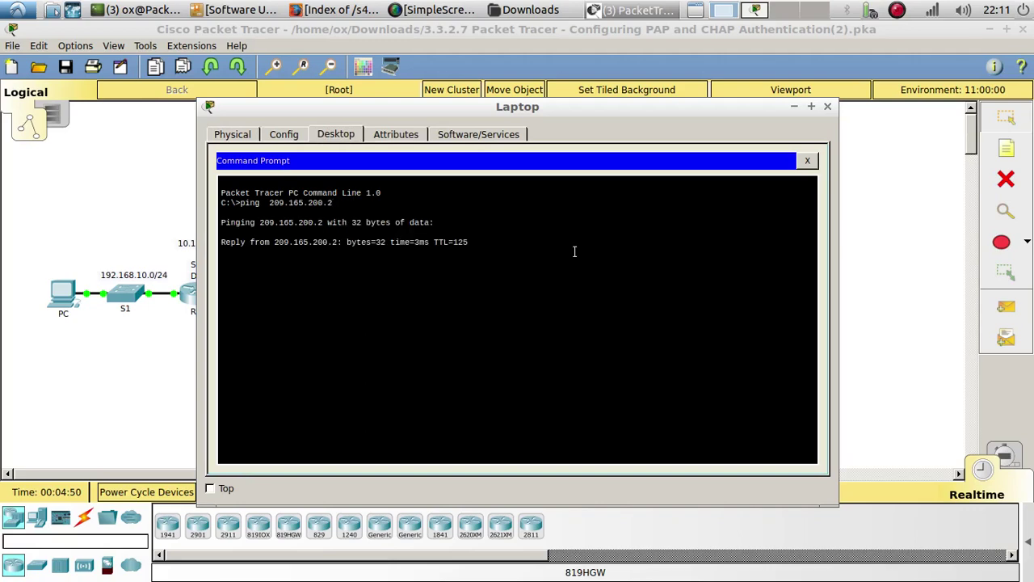
left_click_drag(263, 105, 550, 102)
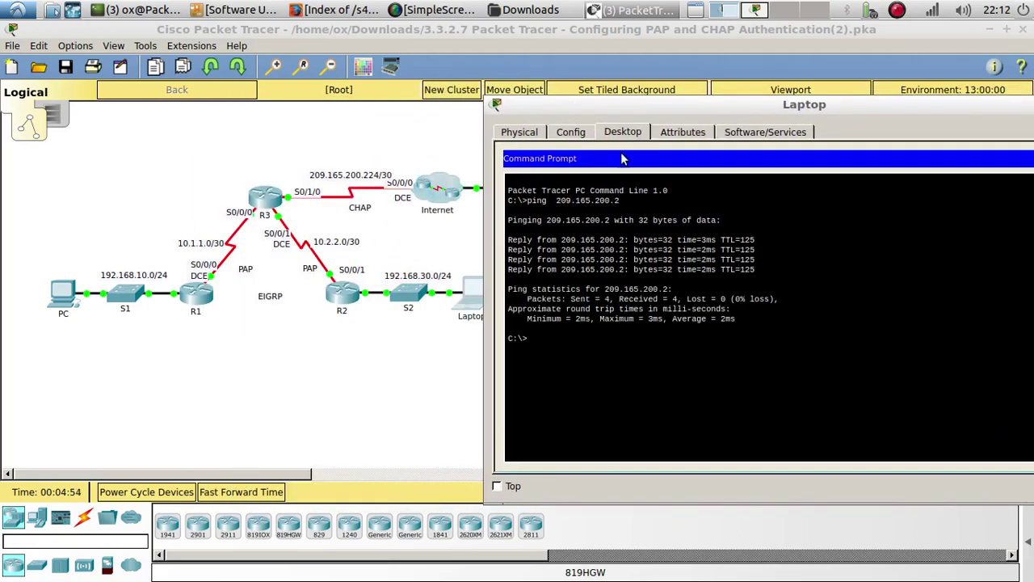
left_click_drag(639, 113, 261, 100)
left_click(798, 106)
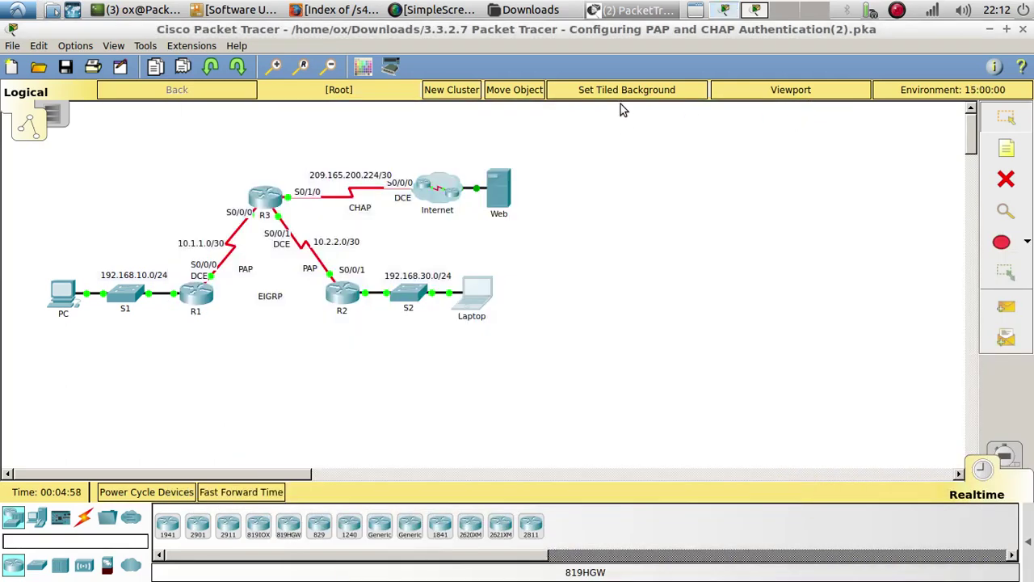
- Read Part 2 Steps 1–2: PPP encapsulation with R3 on R1's interface s0/0/0, then R2
left_click(626, 11)
left_click(598, 50)
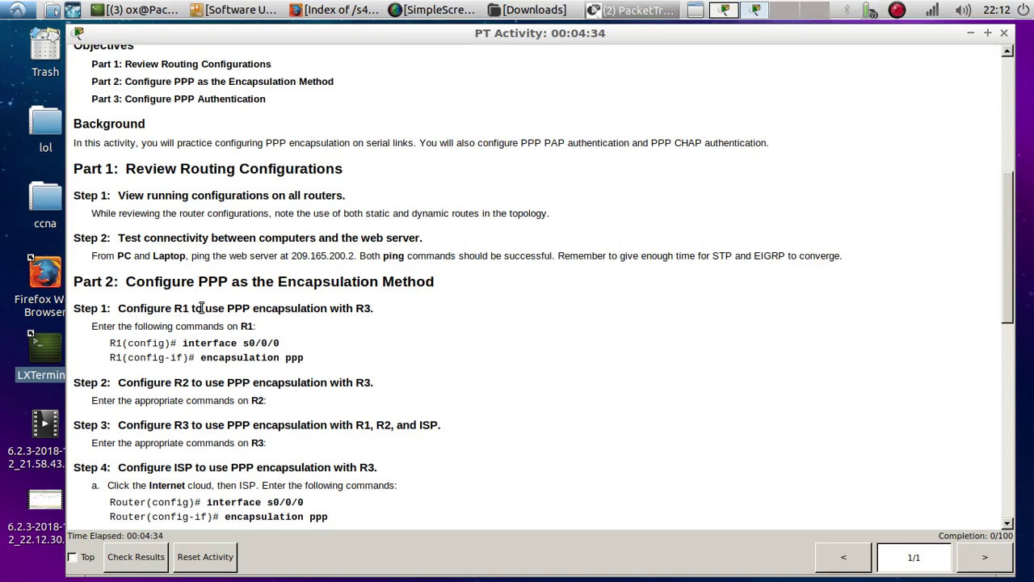
left_click_drag(228, 307, 370, 308)
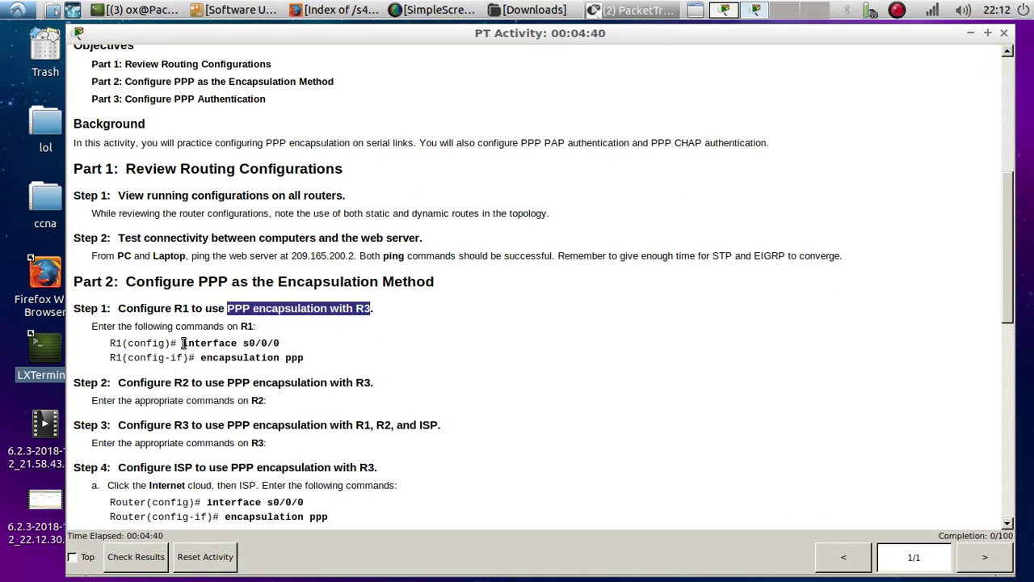
left_click_drag(185, 343, 279, 343)
key("ctrl+c")
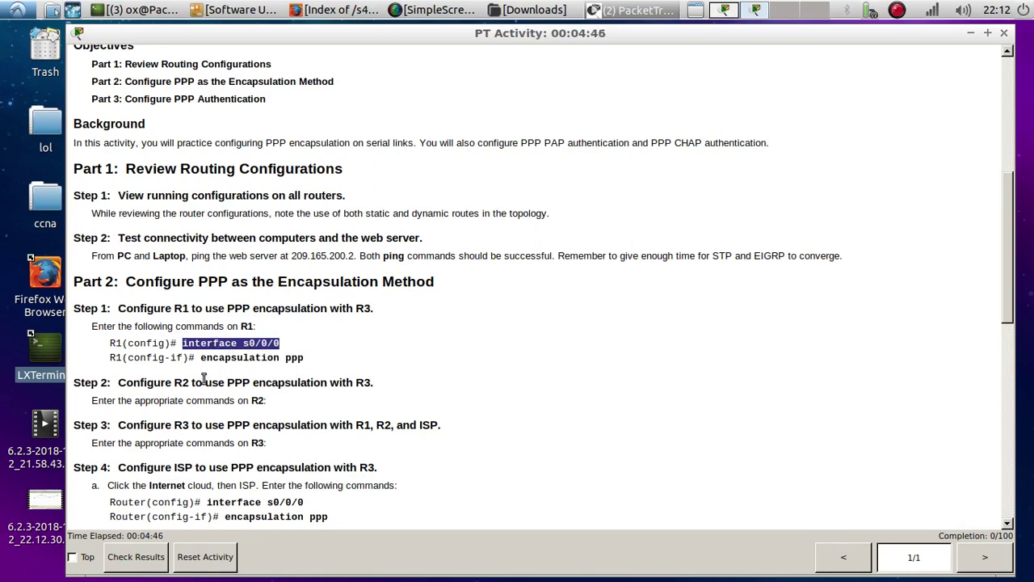
scroll(211, 363, "down", 2)
left_click_drag(173, 292, 377, 293)
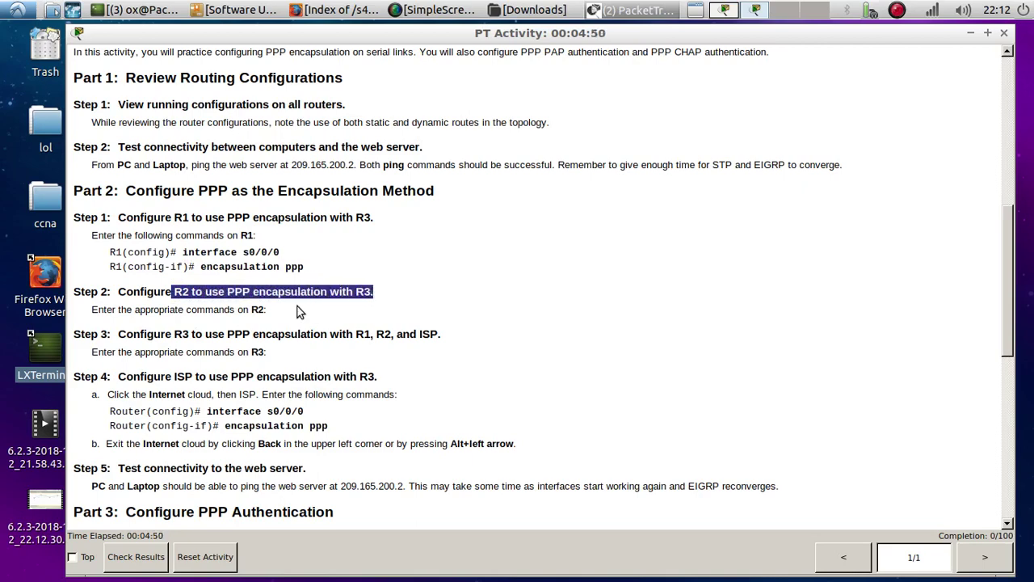
left_click(630, 10)
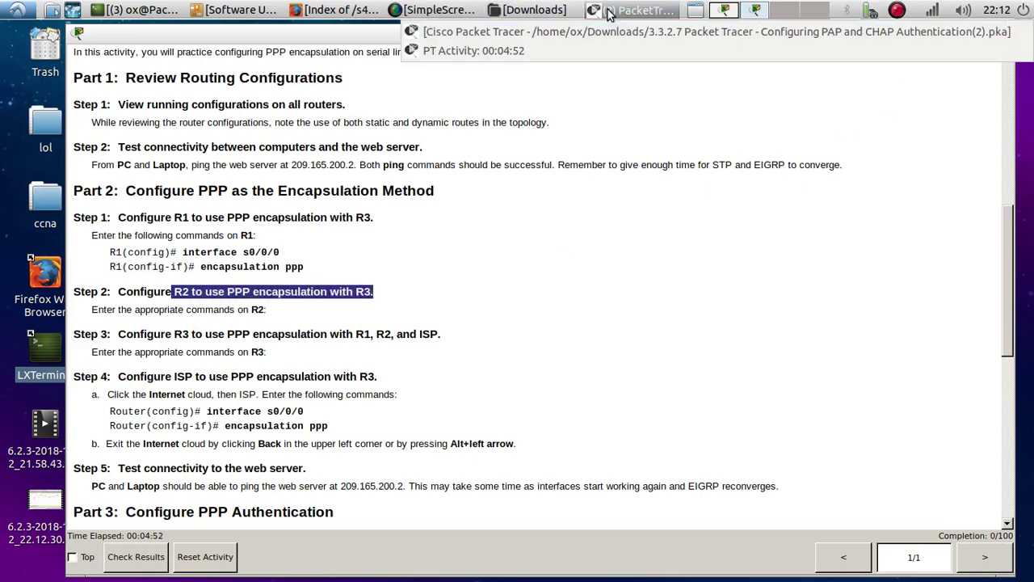
left_click(525, 45)
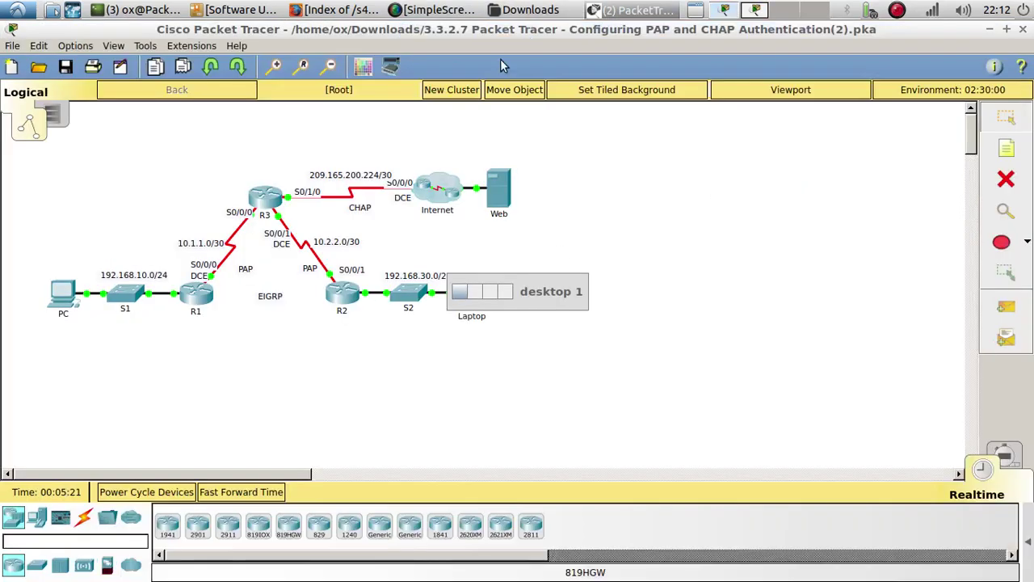
- Open R1's CLI and enter global configuration mode with configure terminal
left_click(202, 295)
scroll(449, 253, "down", 3)
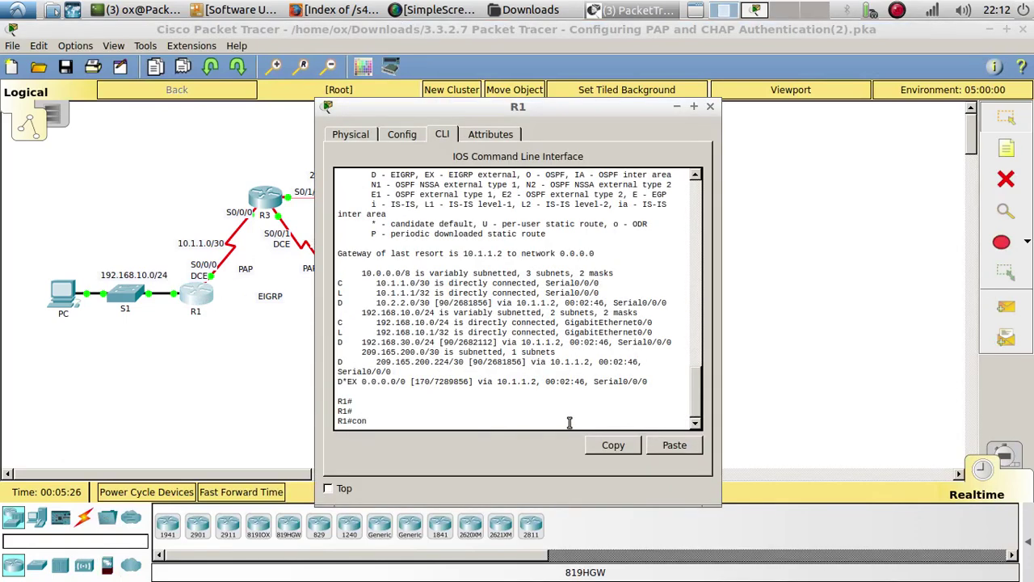
key("Tab")
key("Tab")
type("fi")
key("Tab")
type("terminal")
key("Return")
key("Return")
key("Return")
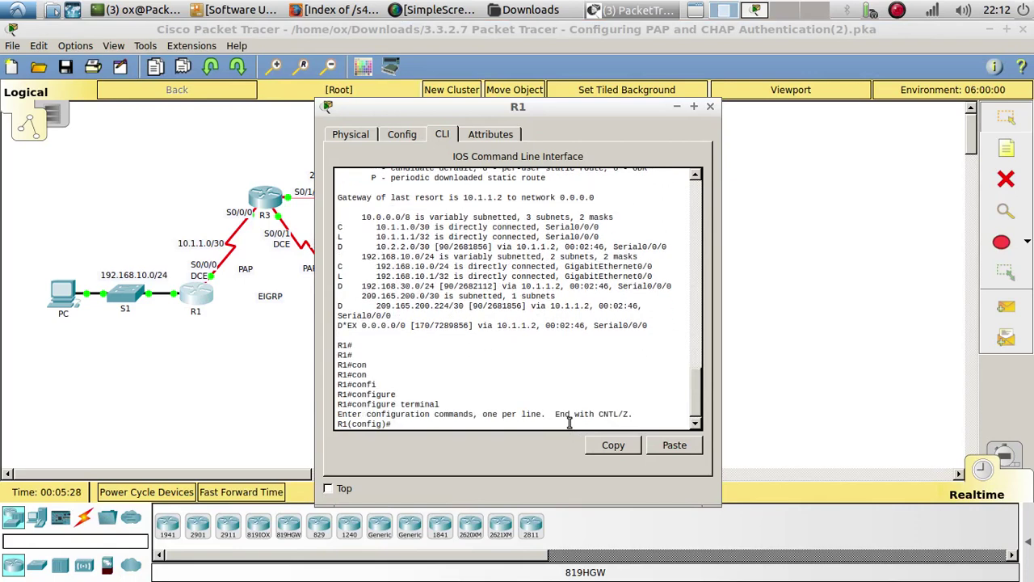
- Set encapsulation ppp on R1's interface s0/0/0 and copy the interface command
left_click(671, 449)
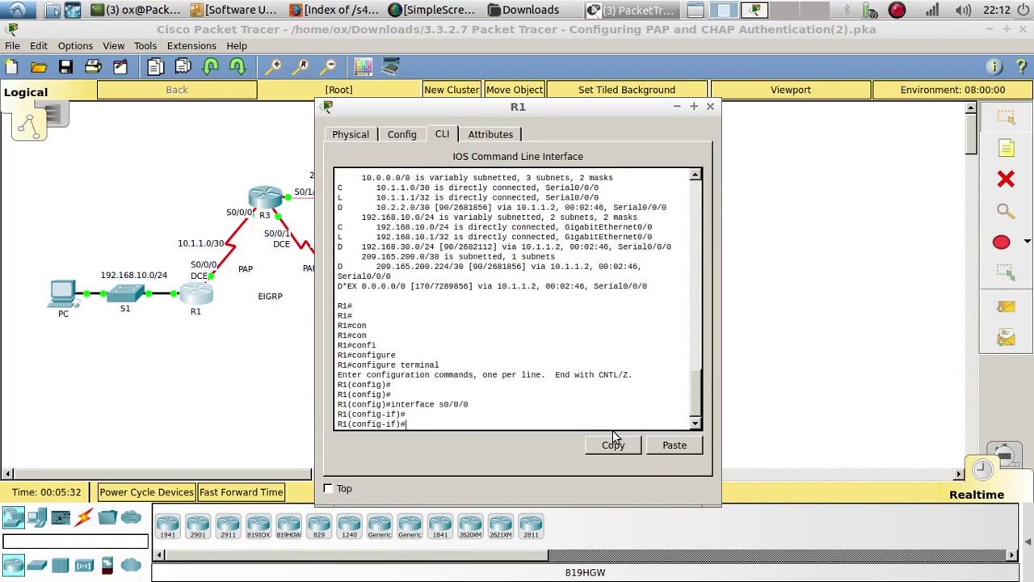
key("BackSpace")
type("en")
key("Tab")
type("ppp")
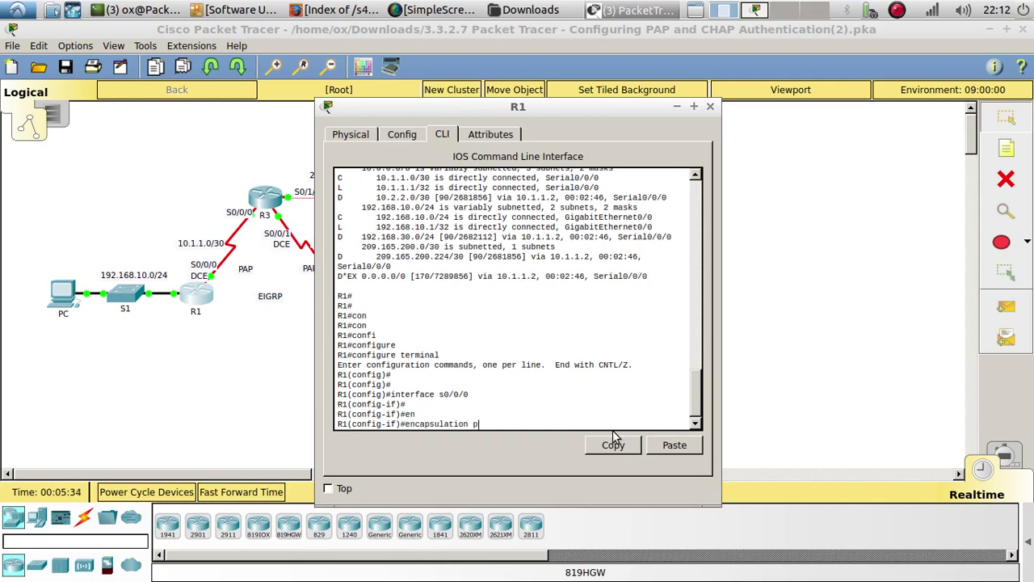
key("Return")
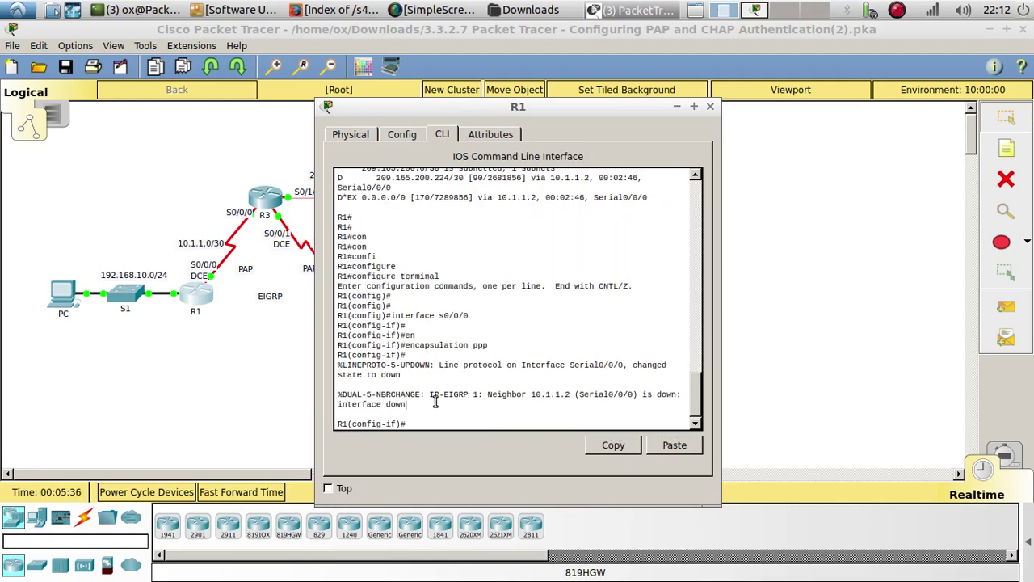
triple_click(436, 399)
left_click_drag(394, 321, 471, 322)
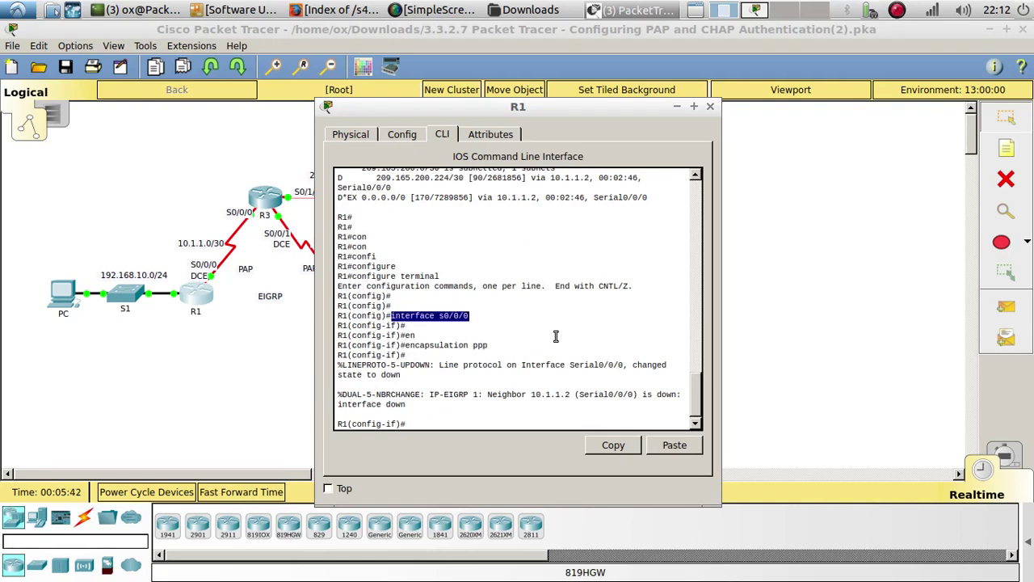
left_click(619, 445)
- Open R3's CLI and enter global configuration mode with config t
left_click(273, 206)
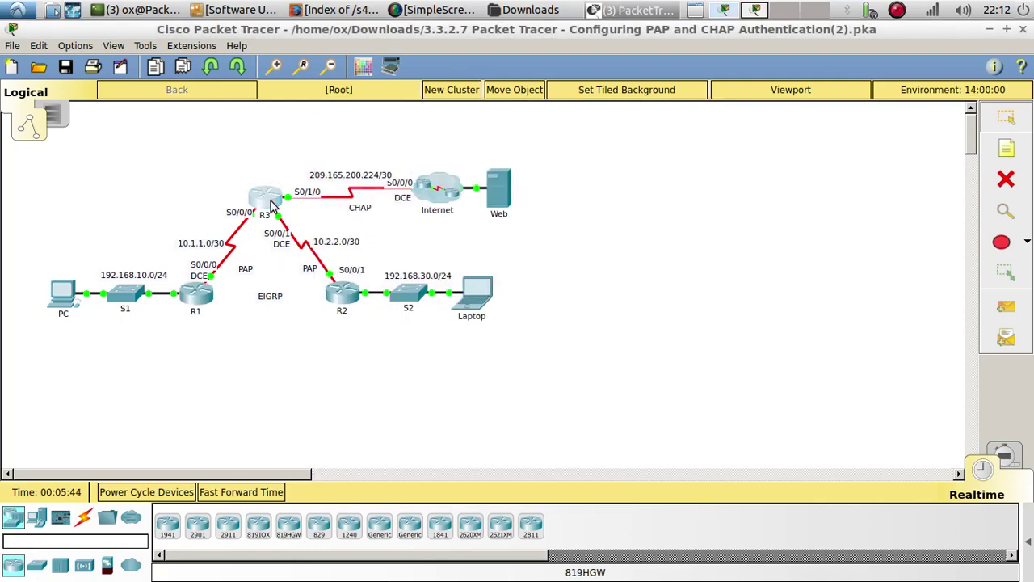
key("space")
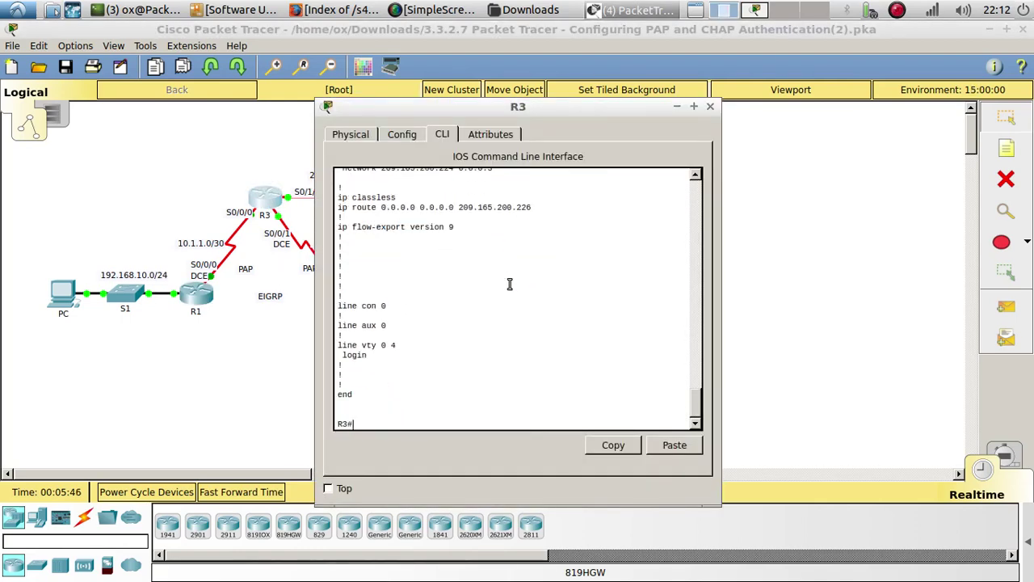
type("confi")
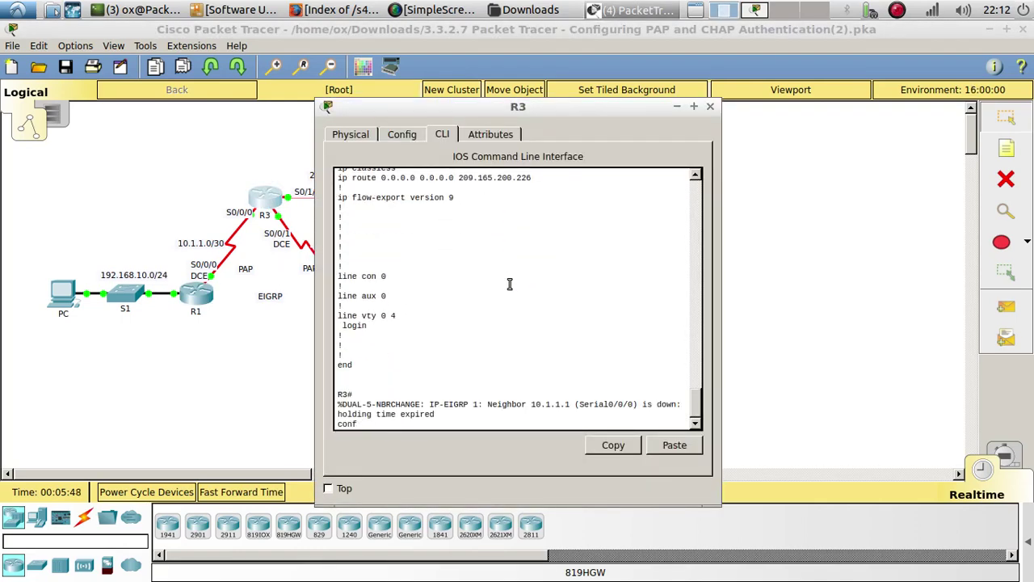
key("Return")
key("Return")
key("Return")
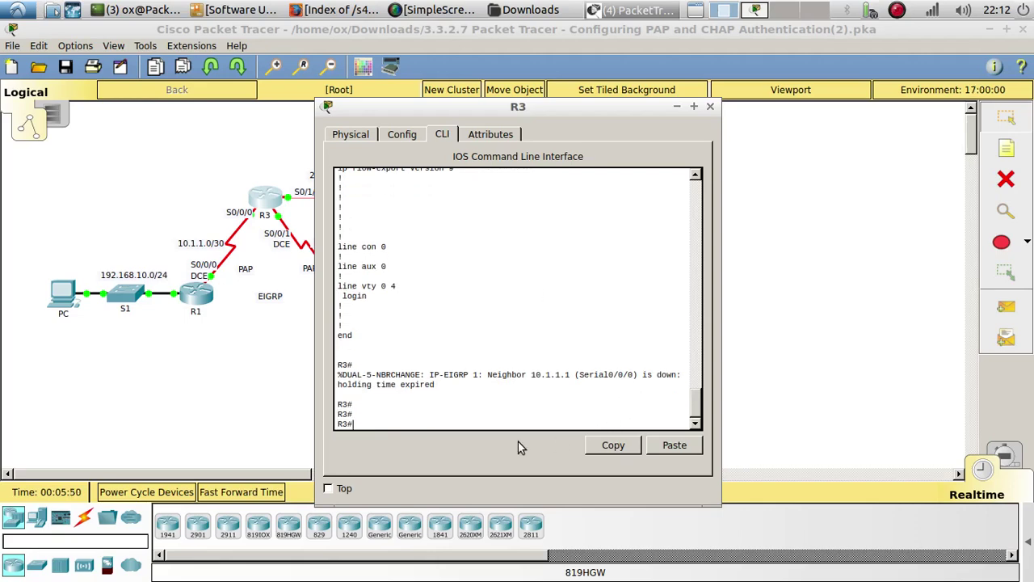
type("config t")
key("Return")
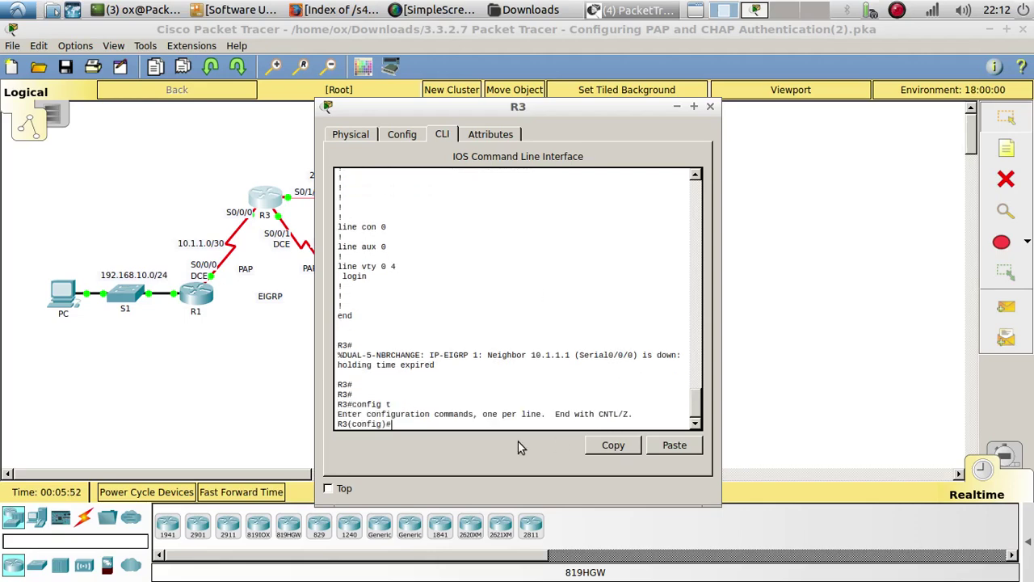
key("Return")
key("Return")
- Set encapsulation ppp on R3's interface s0/0/0
type("i")
type("nt")
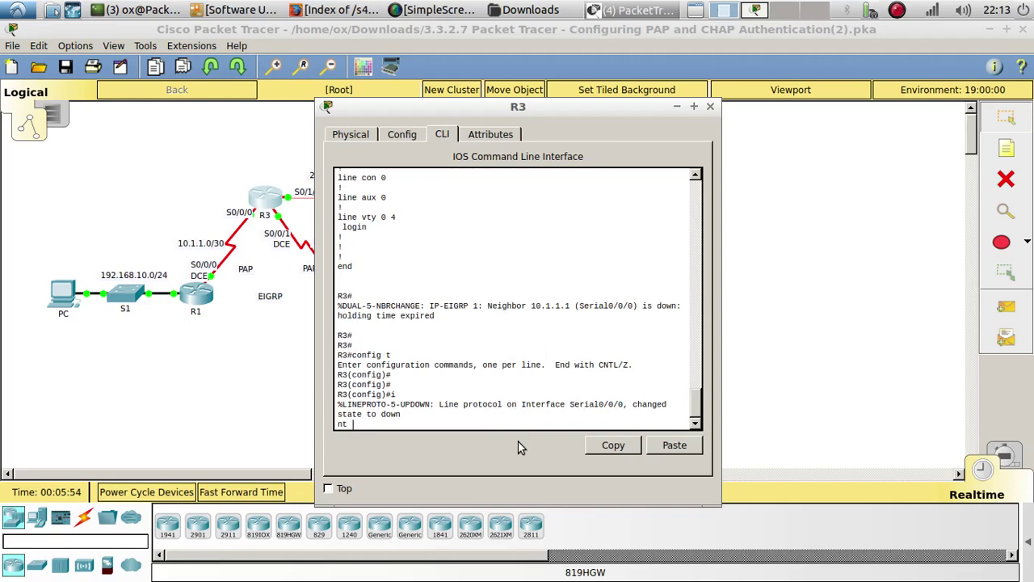
key("BackSpace")
key("BackSpace")
key("BackSpace")
type("int s0/0/0")
key("Return")
key("Return")
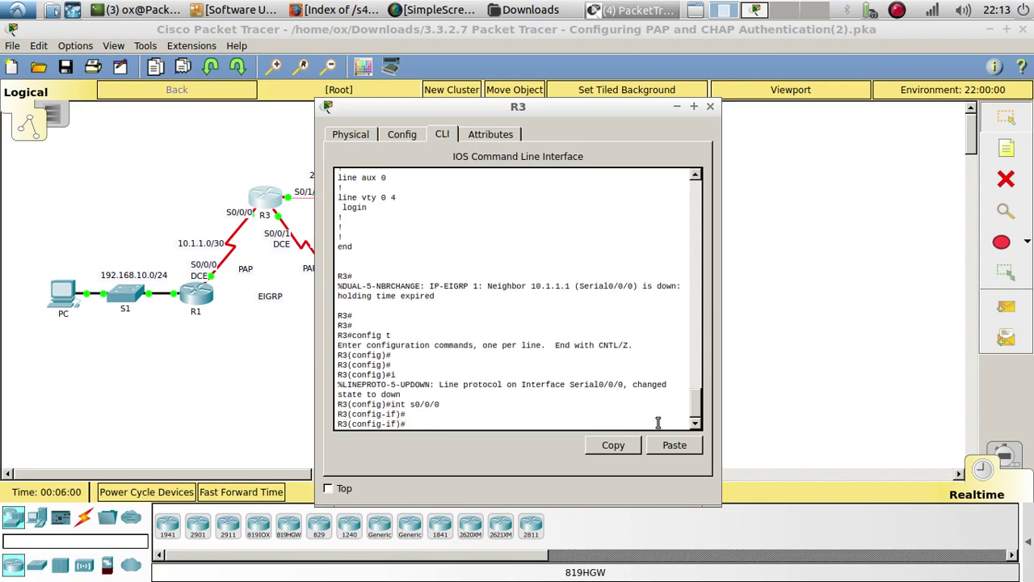
left_click(685, 446)
key("BackSpace")
key("BackSpace")
key("BackSpace")
key("BackSpace")
key("BackSpace")
key("BackSpace")
key("BackSpace")
key("BackSpace")
key("BackSpace")
key("BackSpace")
key("BackSpace")
key("BackSpace")
key("BackSpace")
key("BackSpace")
key("BackSpace")
key("Tab")
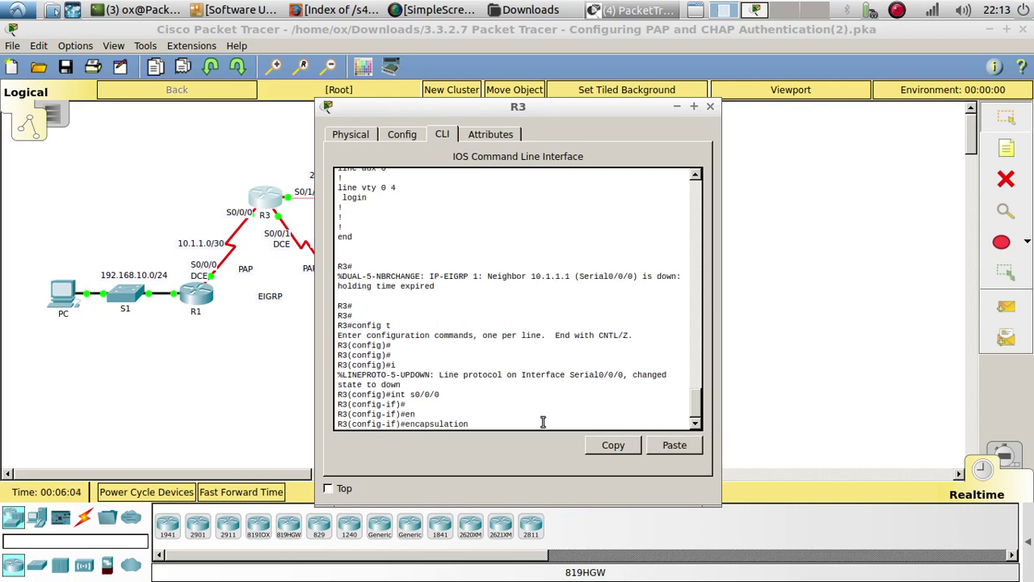
type("ppp")
key("Return")
key("Return")
key("Return")
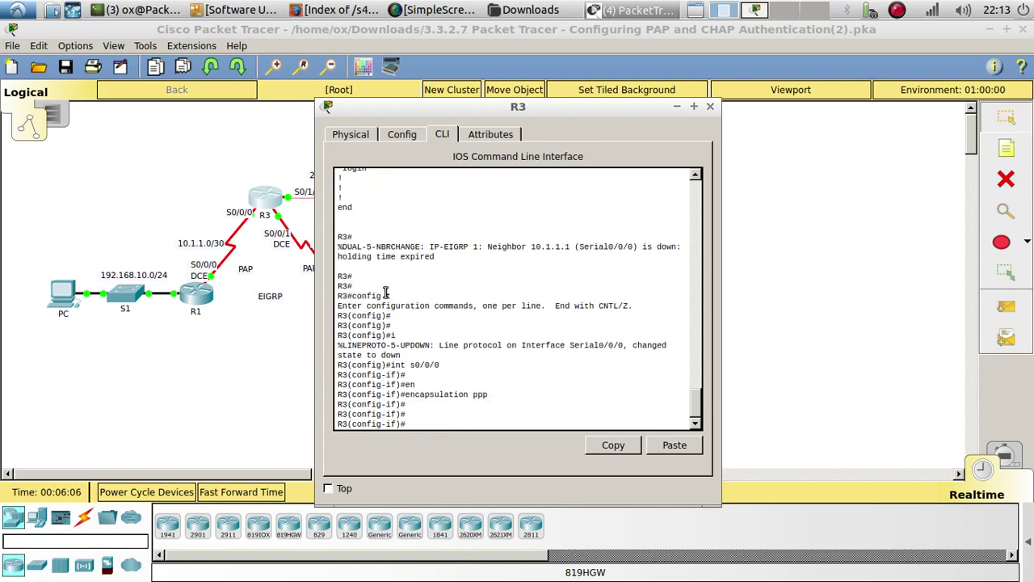
key("Return")
key("Return")
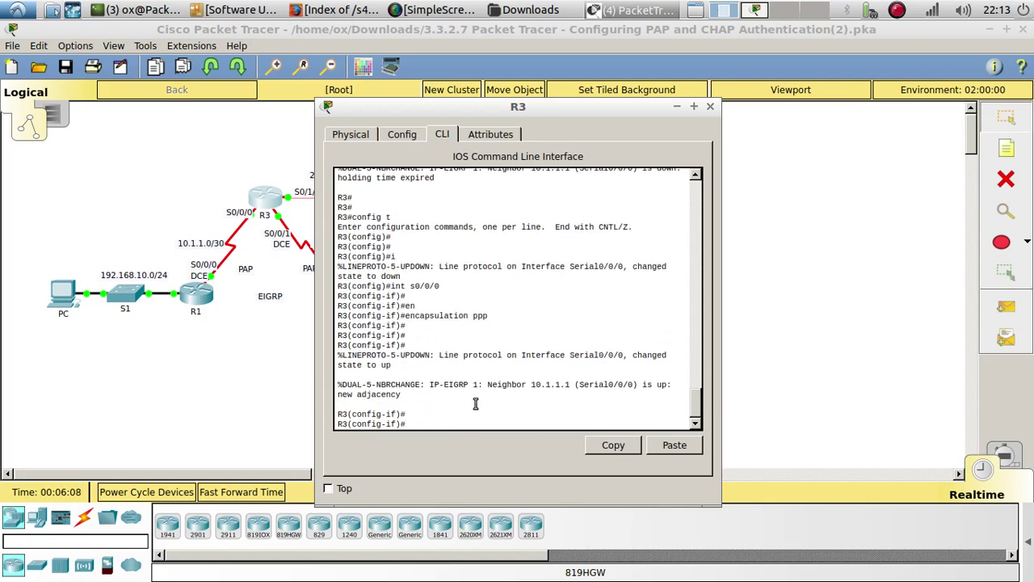
- Set encapsulation ppp on R3's interface s0/0/1 and copy the int s0/0/1 command
left_click_drag(553, 109, 751, 68)
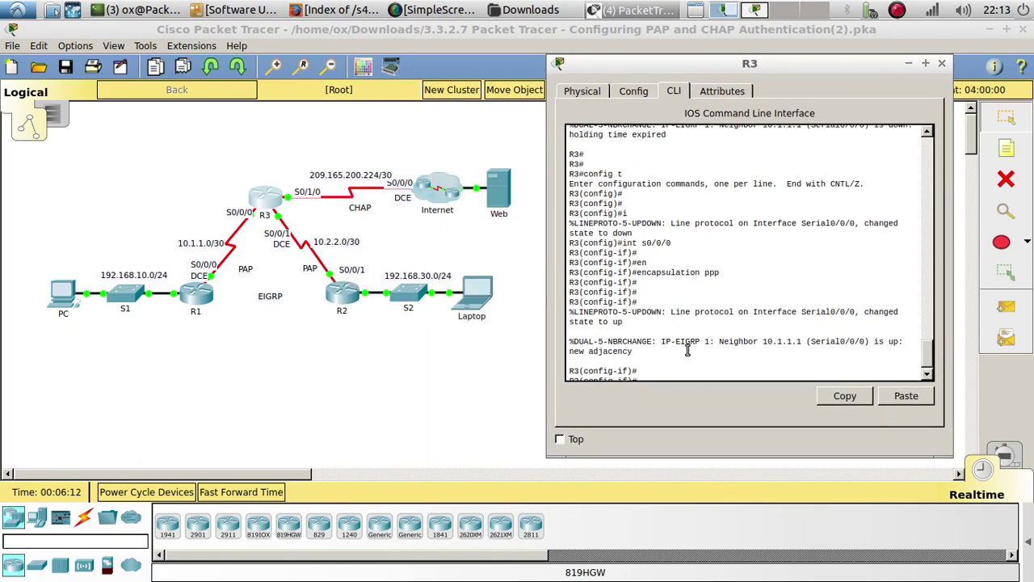
scroll(685, 348, "down", 1)
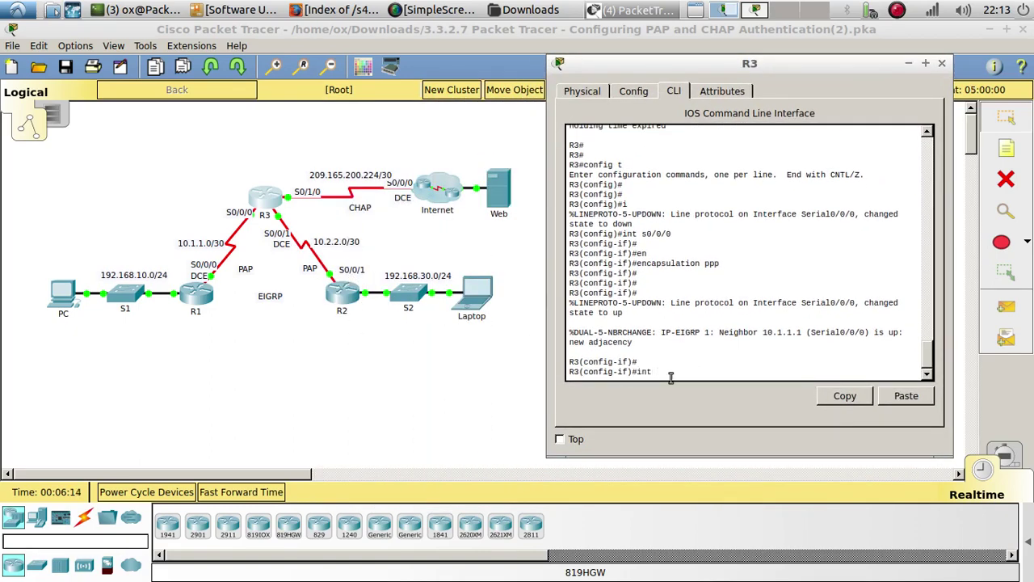
type("1")
key("Return")
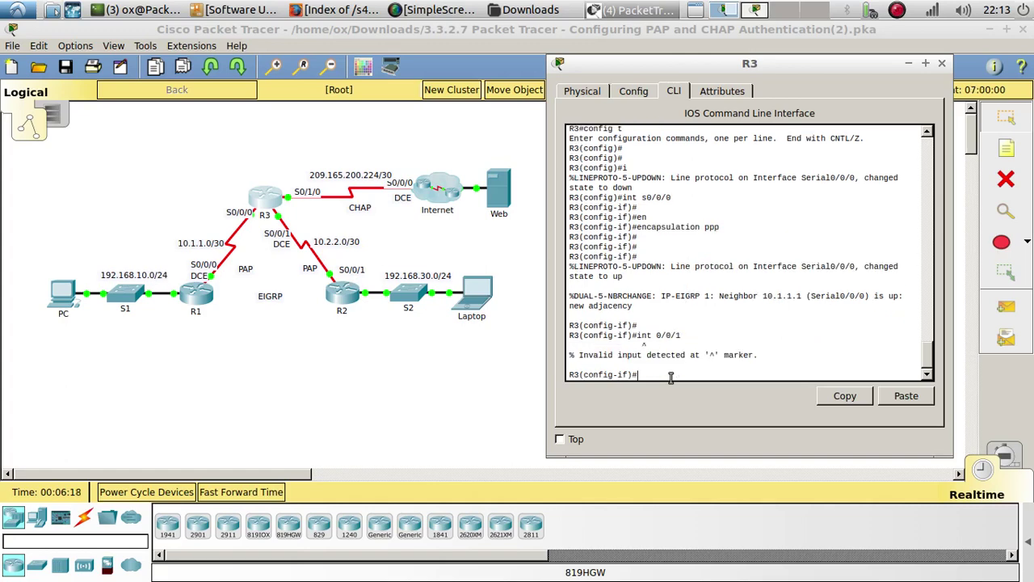
key("Up")
type("s")
key("Return")
type("en")
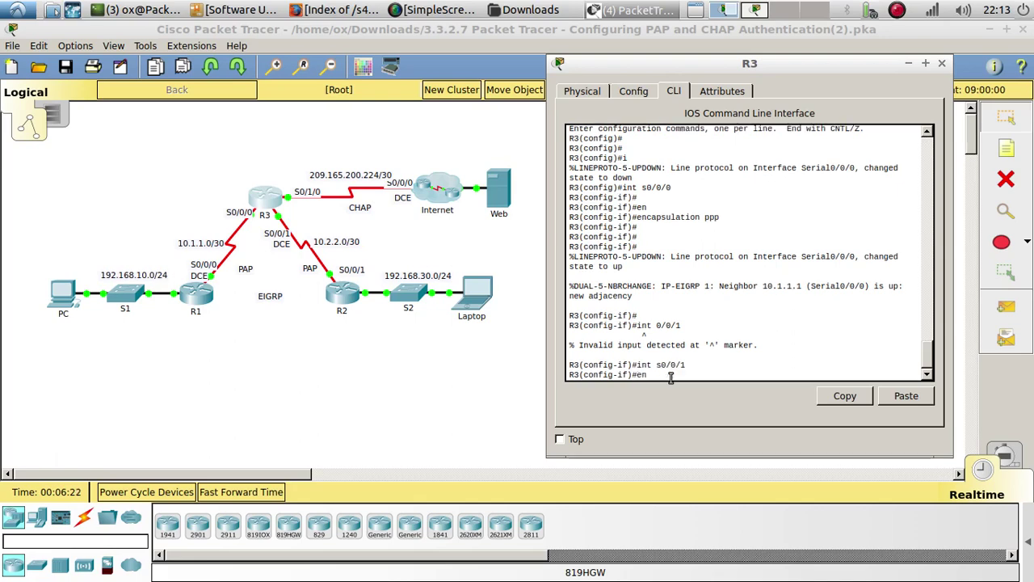
key("Tab")
type("ppp")
key("Return")
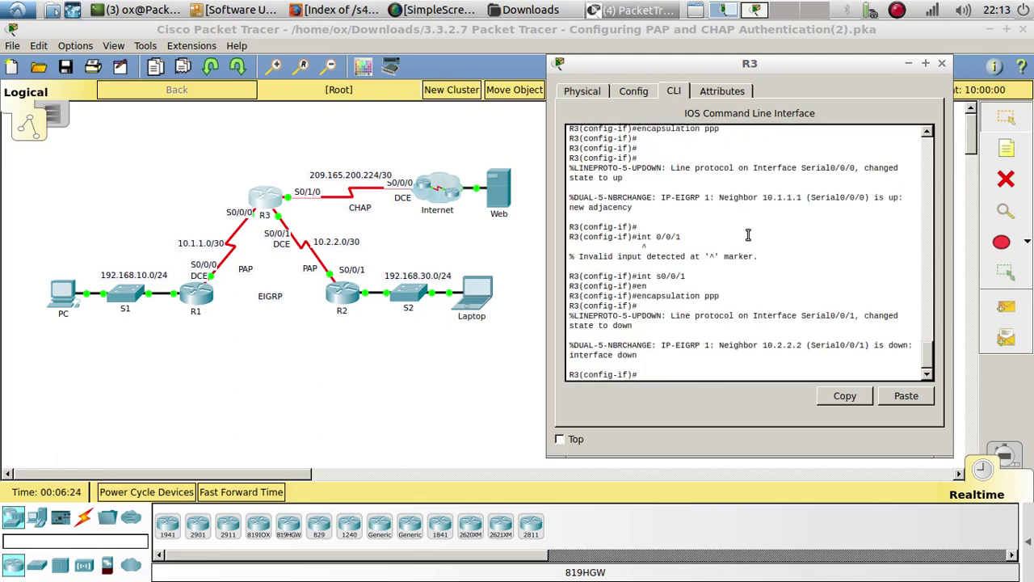
left_click_drag(686, 276, 637, 276)
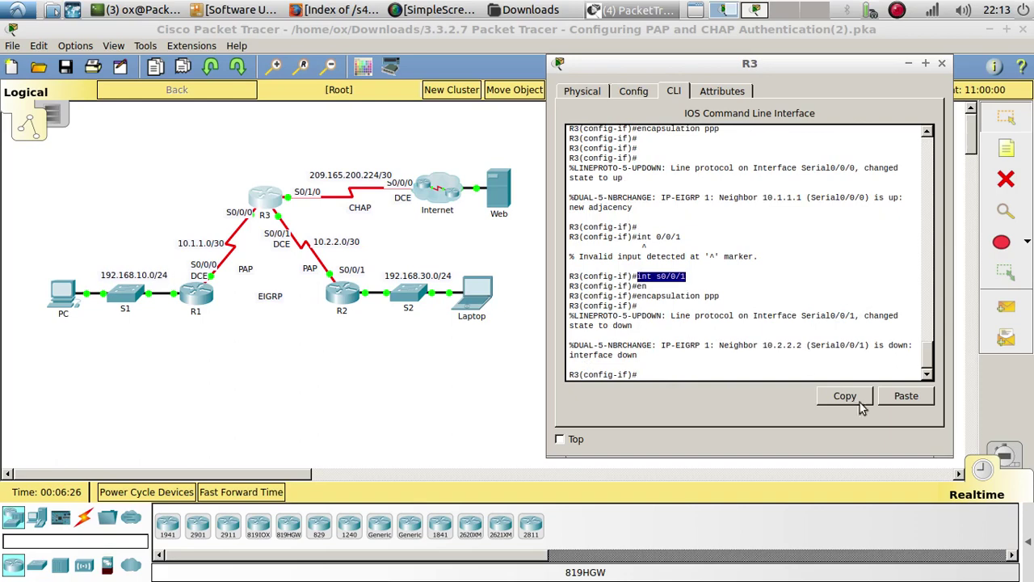
left_click(845, 396)
left_click(343, 295)
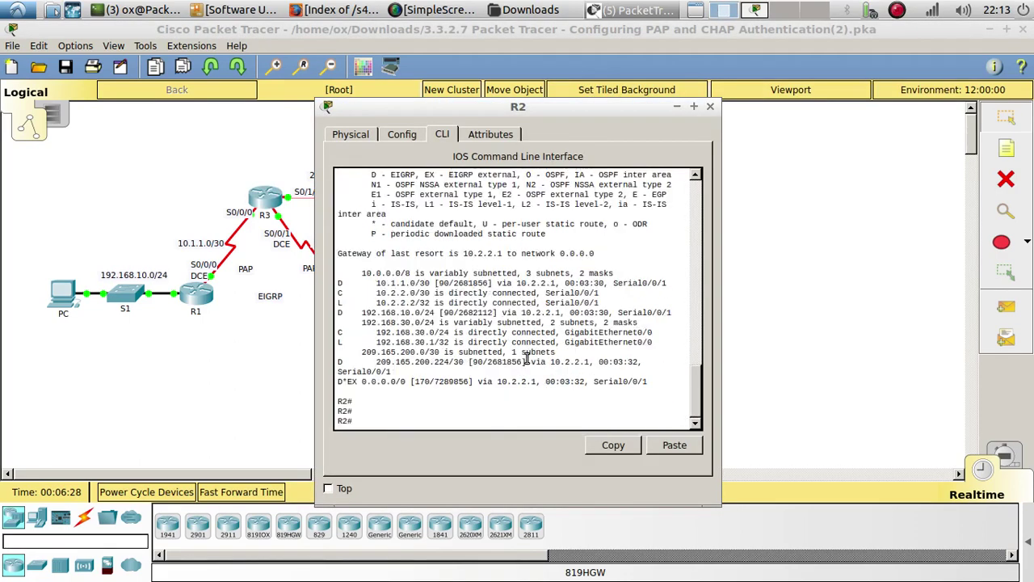
- On R2, run config t, paste int s0/0/1 and apply encapsulation ppp
left_click(500, 413)
type("config t")
key("Return")
key("Return")
key("Return")
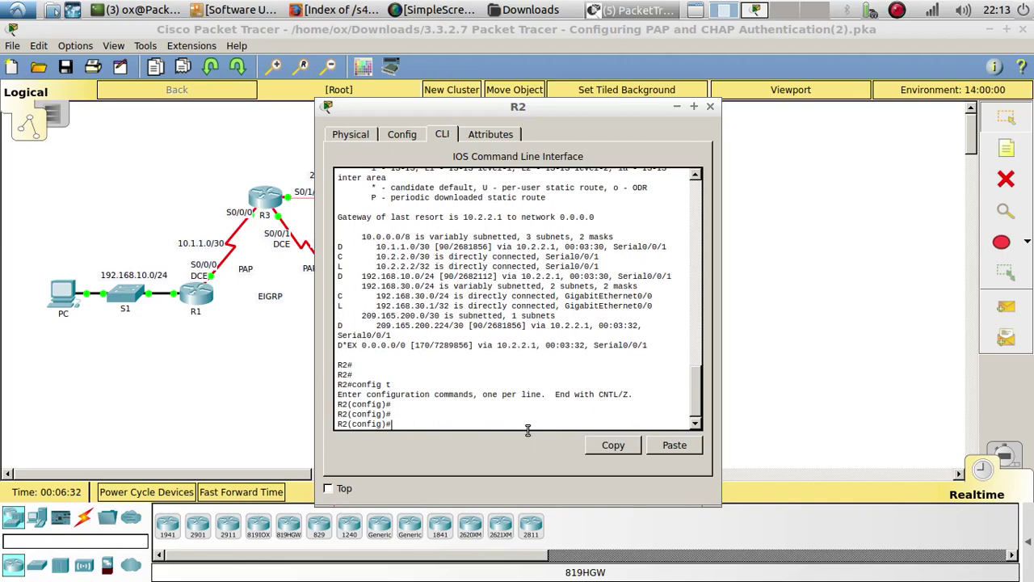
left_click(668, 447)
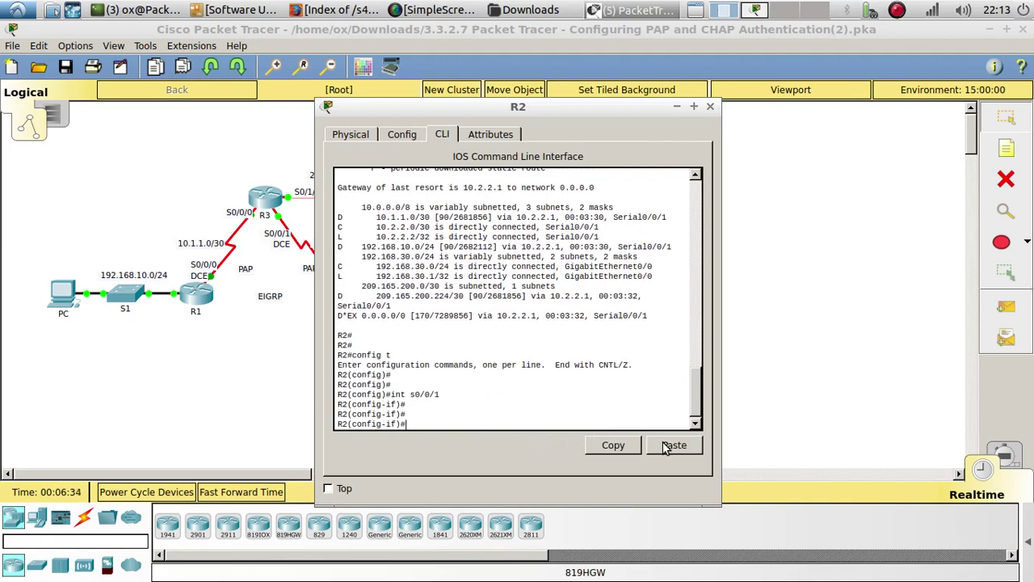
type("en")
key("Tab")
type("ppp")
key("Return")
key("Return")
key("Return")
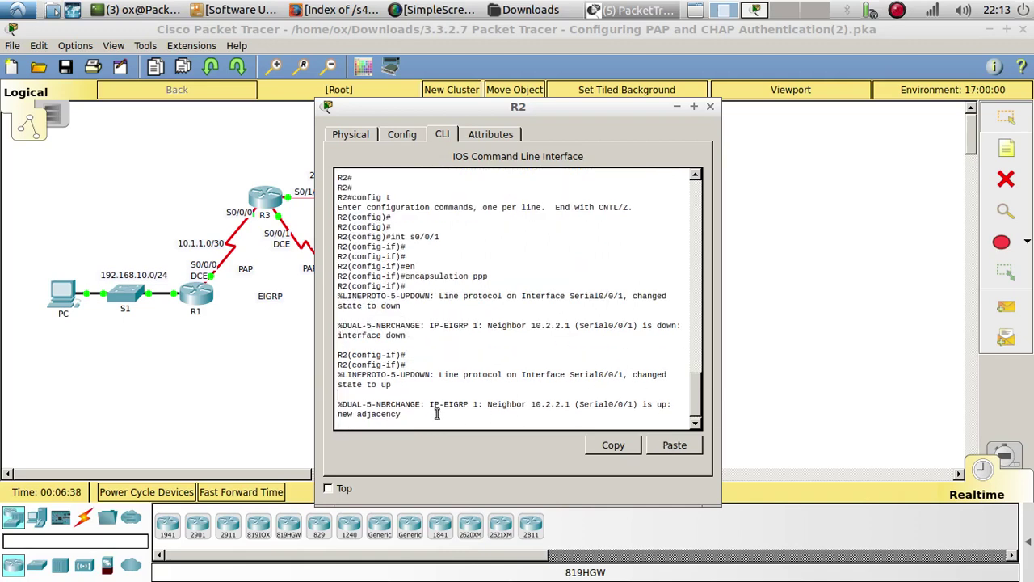
- Highlight R2's line-protocol up and new EIGRP adjacency messages, then move its console aside
left_click_drag(405, 392, 392, 365)
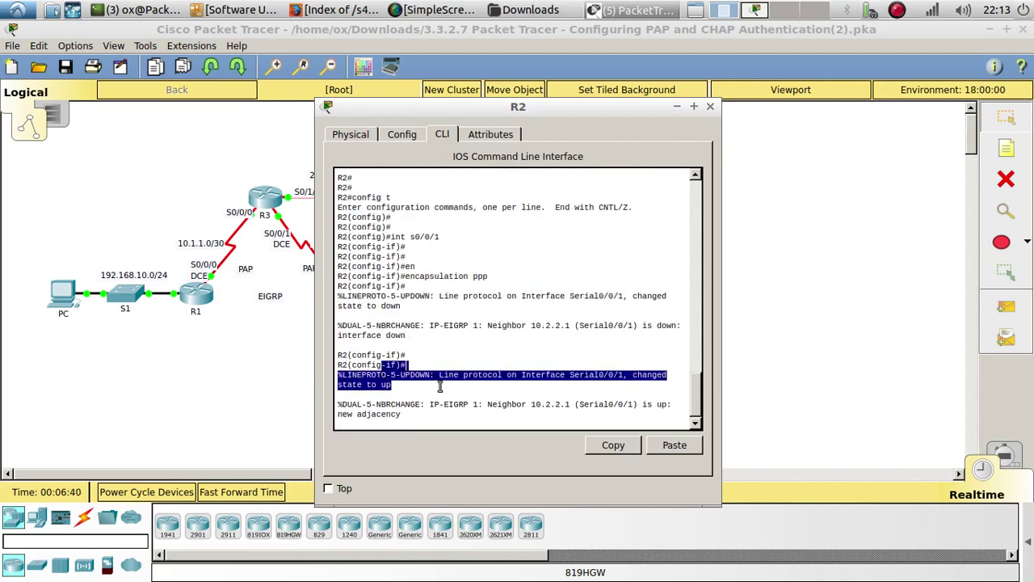
left_click(454, 428)
left_click_drag(461, 418, 339, 375)
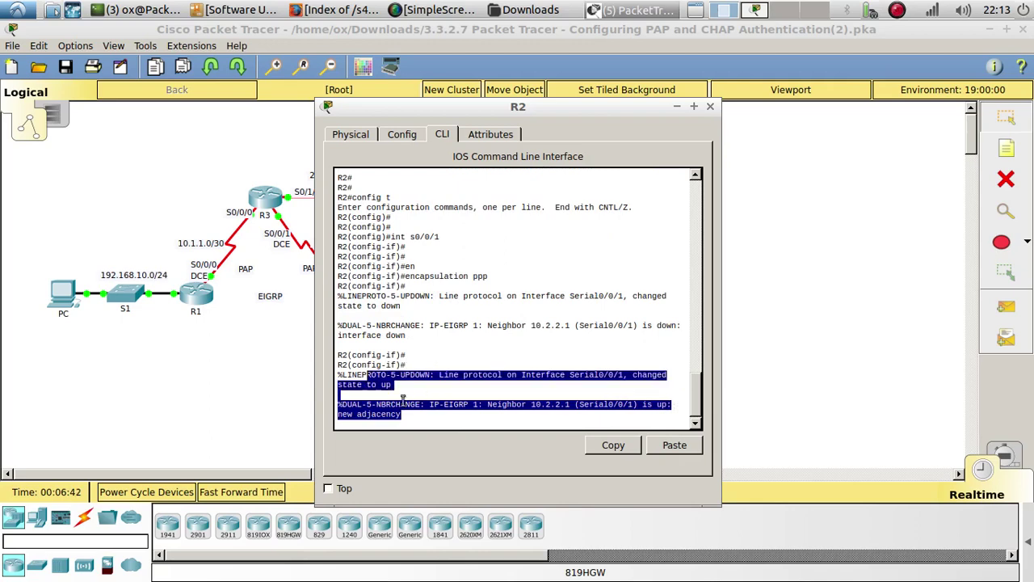
left_click(432, 411)
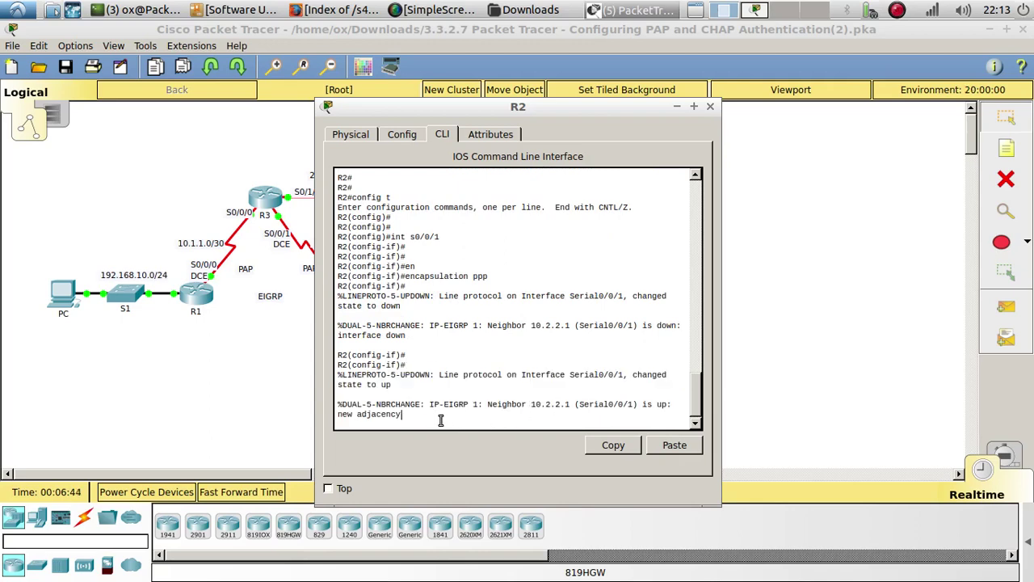
key("Return")
key("Return")
key("Return")
key("Return")
key("Return")
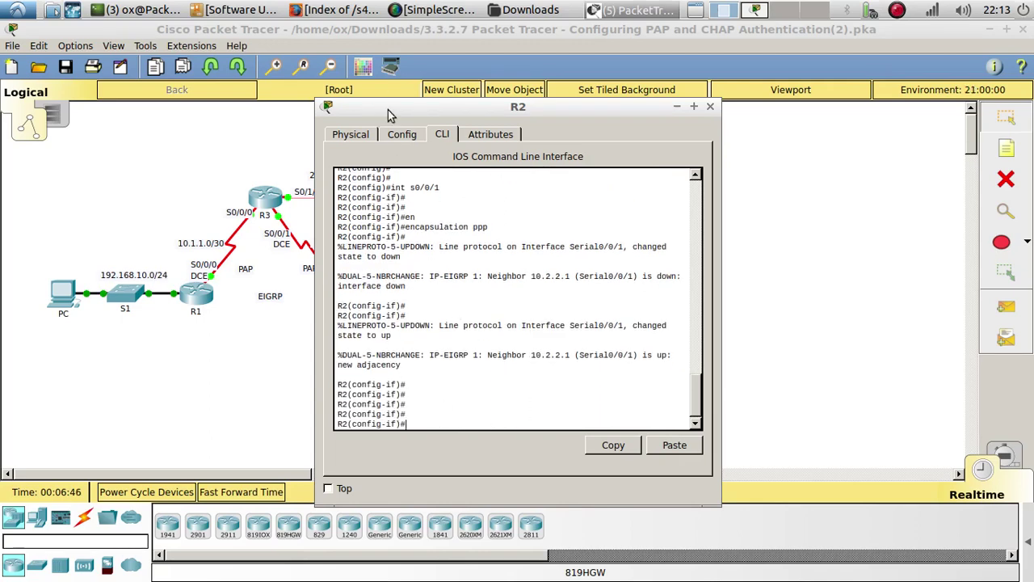
left_click_drag(388, 109, 639, 71)
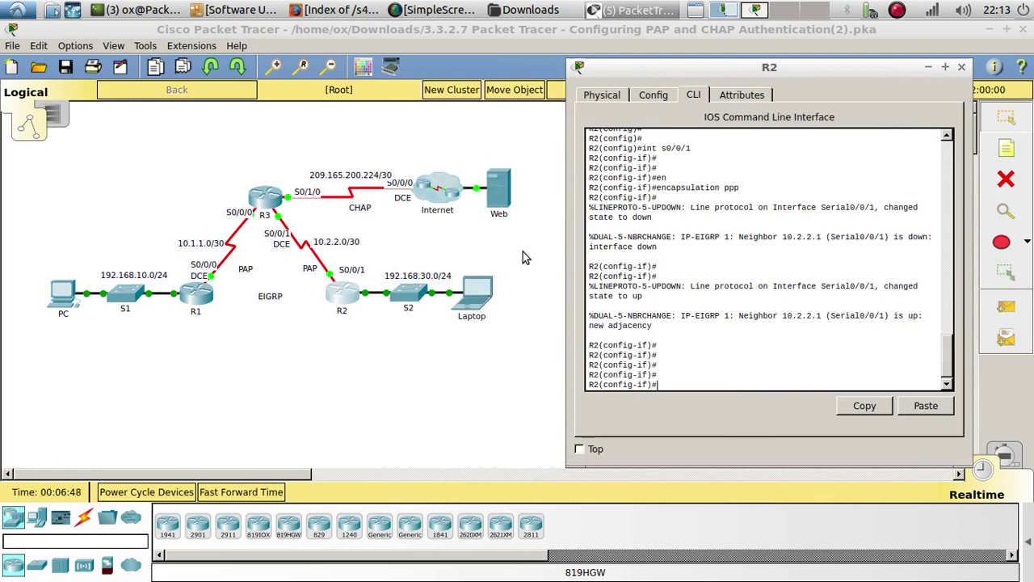
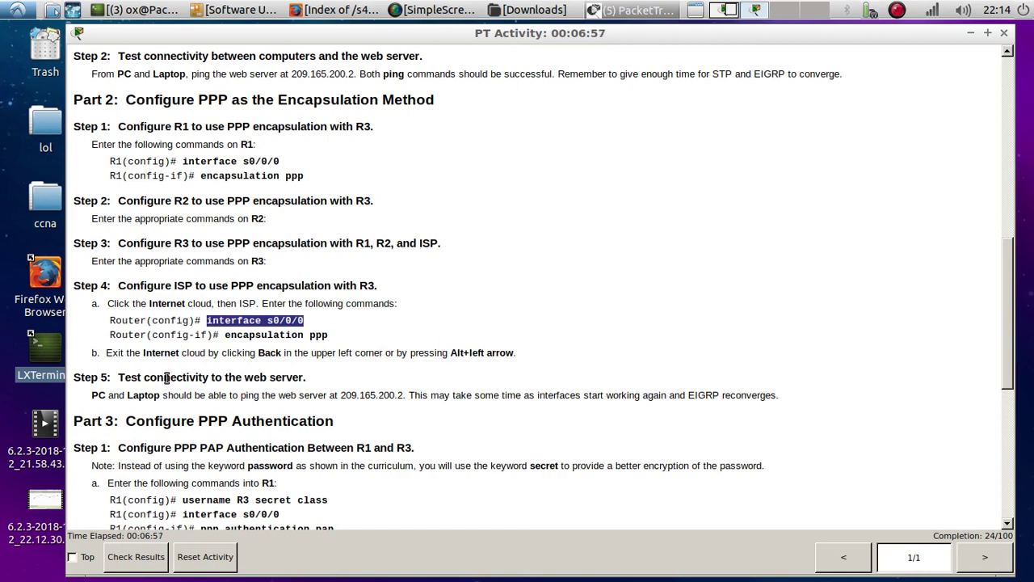
- Scroll the activity instructions down to Part 2, Step 4 on configuring ISP for PPP
scroll(168, 378, "down", 3)
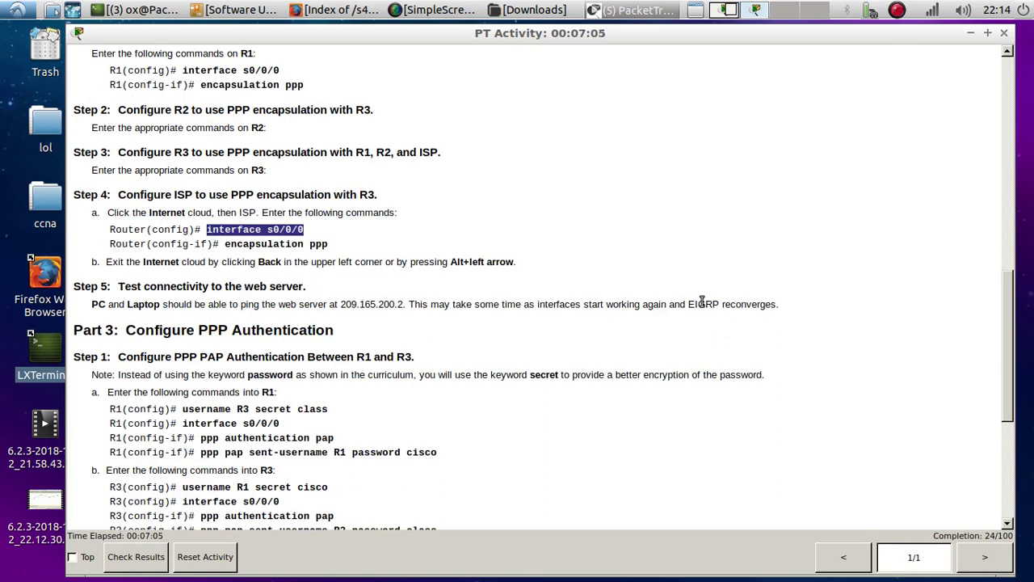
- Copy the interface s0/0/0 command from Step 4 and open the ISP router's CLI
left_click_drag(118, 356, 439, 353)
left_click_drag(315, 232, 205, 231)
key("ctrl+c")
left_click(626, 9)
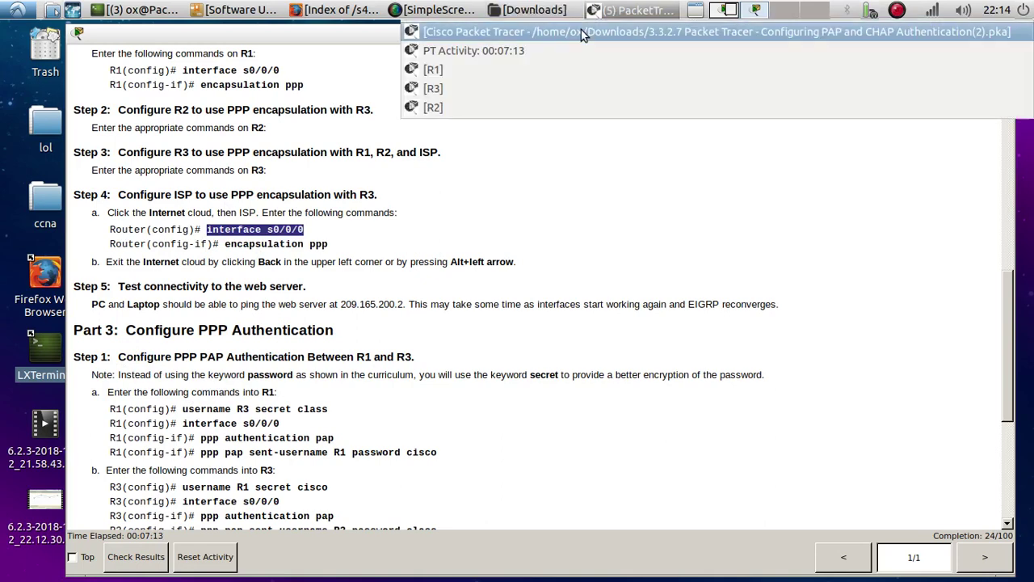
left_click(501, 34)
left_click(414, 200)
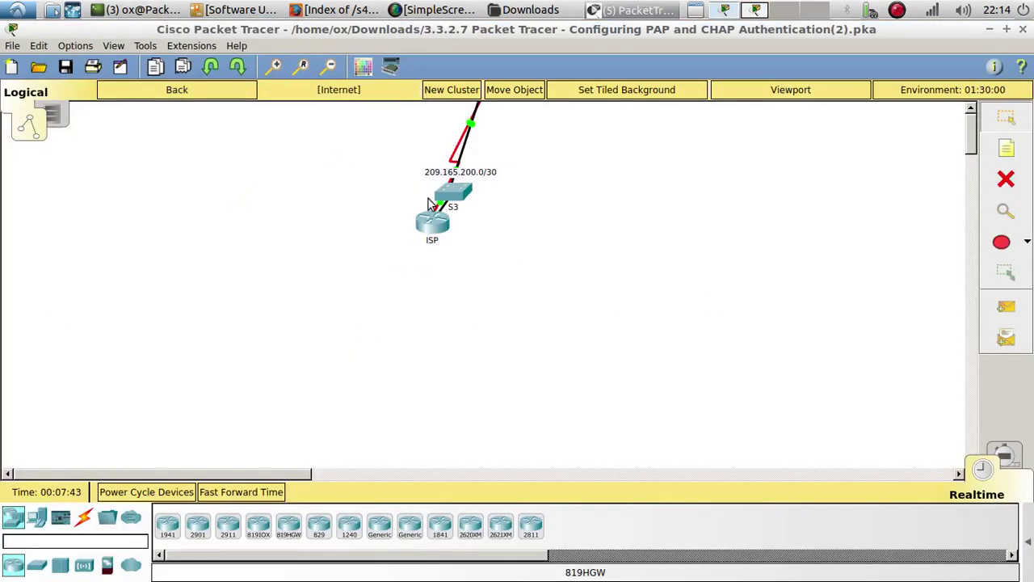
left_click(438, 219)
left_click(442, 135)
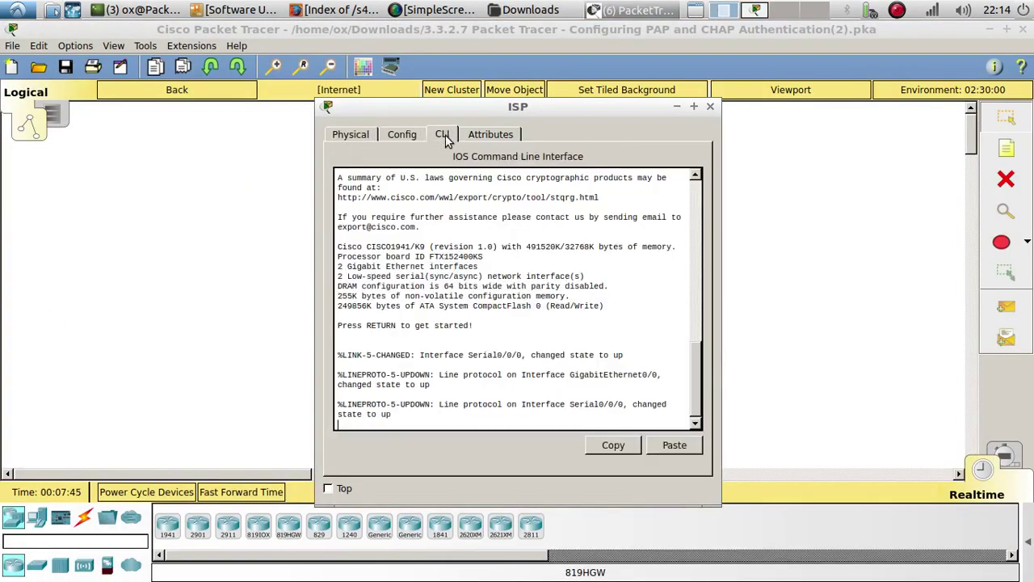
- Enter privileged EXEC and global configuration mode on ISP with en and configure terminal
key("Return")
key("Return")
type("en")
key("Return")
key("Return")
type("confi")
key("Tab")
type("terminal")
key("Return")
key("Return")
key("Return")
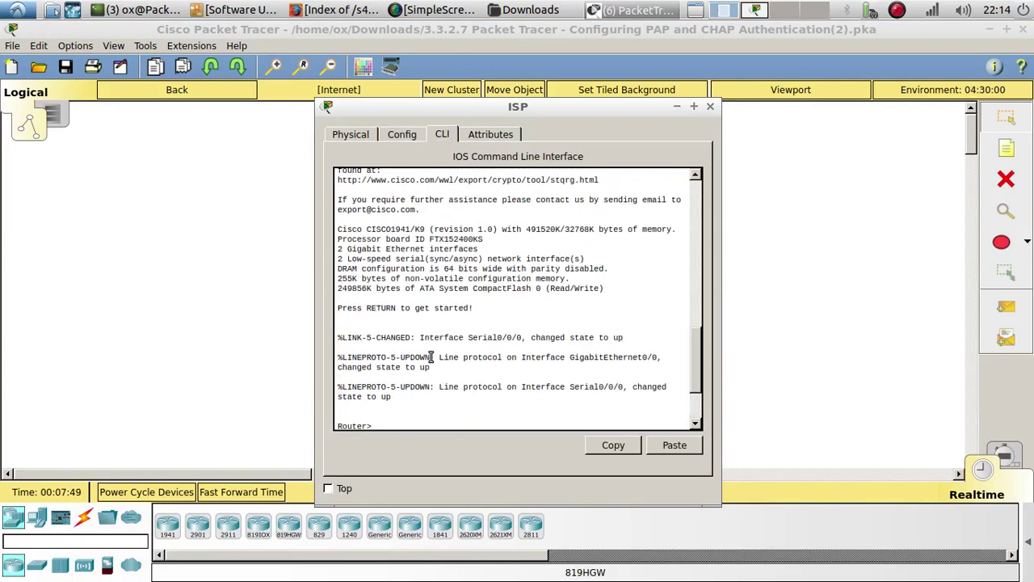
- Apply encapsulation ppp to ISP's interface Serial0/0/0
left_click(675, 444)
key("Return")
key("Return")
type("en")
key("Tab")
type("p")
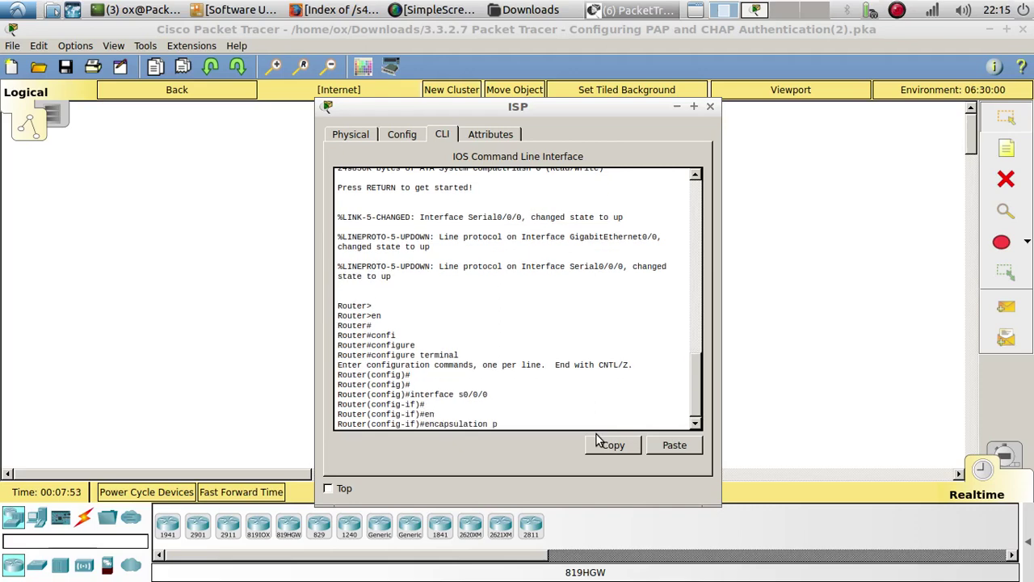
type("pp")
key("Return")
key("Return")
key("Return")
key("Return")
key("Return")
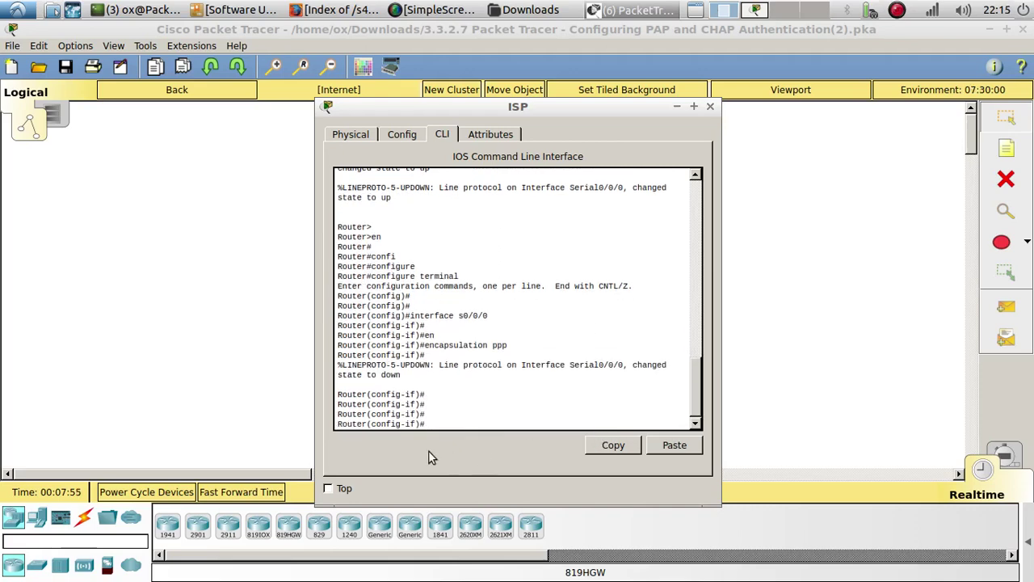
- Copy the interface s0/0/0 command from ISP's console and close the ISP window
left_click_drag(418, 373, 423, 346)
left_click(543, 346)
left_click_drag(489, 316, 413, 315)
left_click(631, 445)
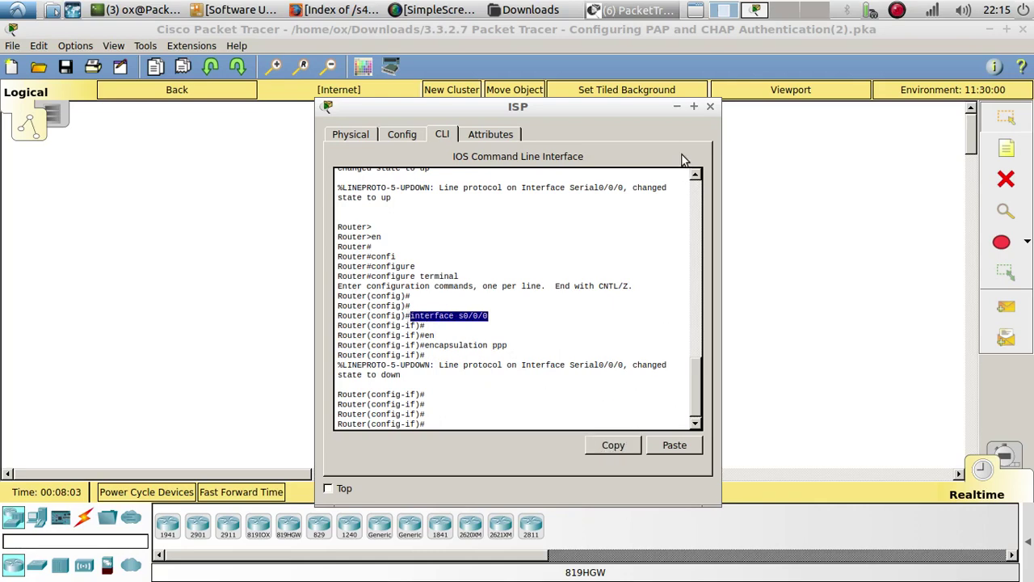
left_click(709, 108)
- Back at the root topology, set encapsulation ppp on R3's interface s0/1/0
left_click(182, 93)
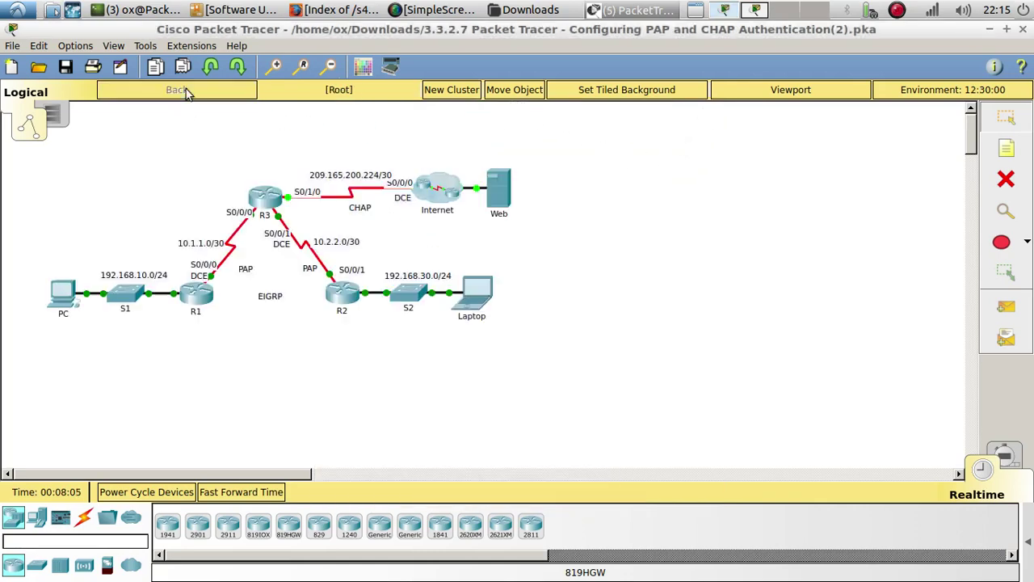
left_click(266, 200)
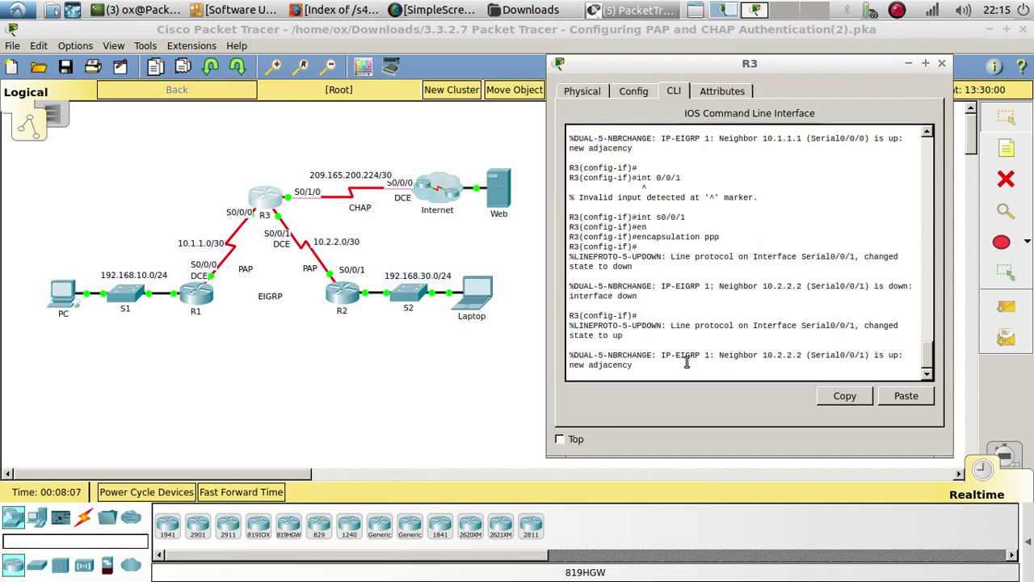
key("Return")
key("Return")
key("Return")
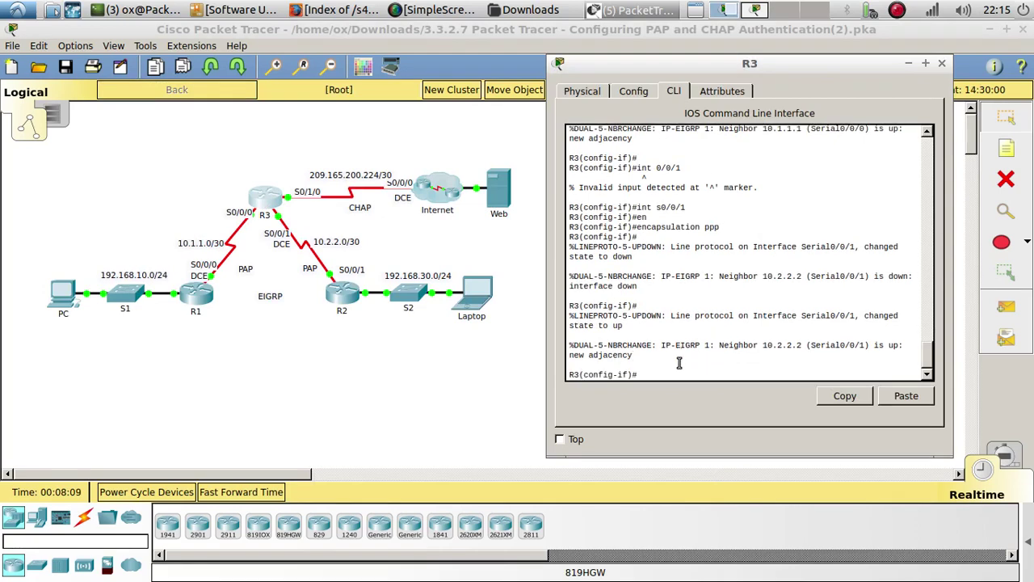
type("int s0/0/")
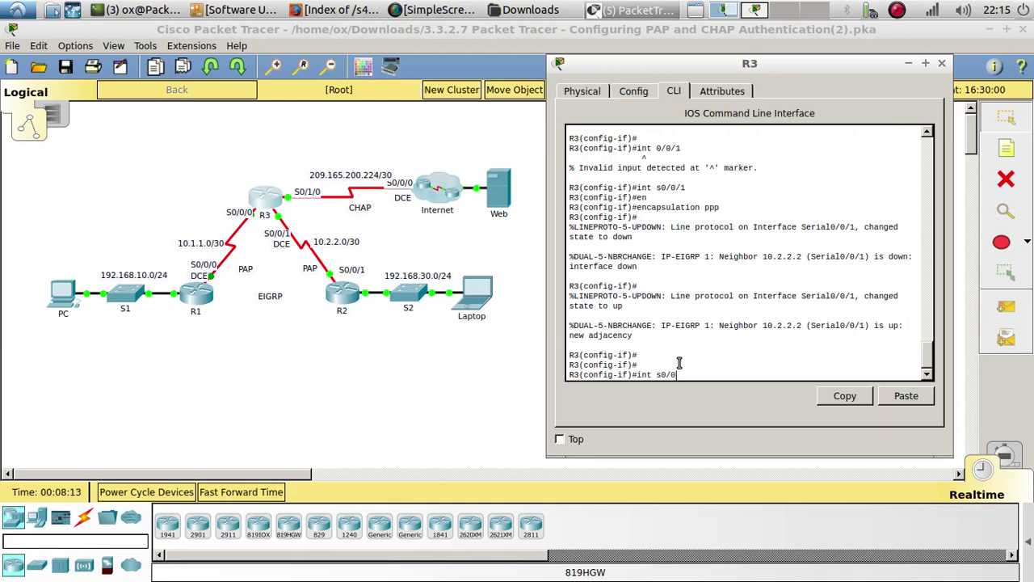
type("0")
key("Return")
key("Return")
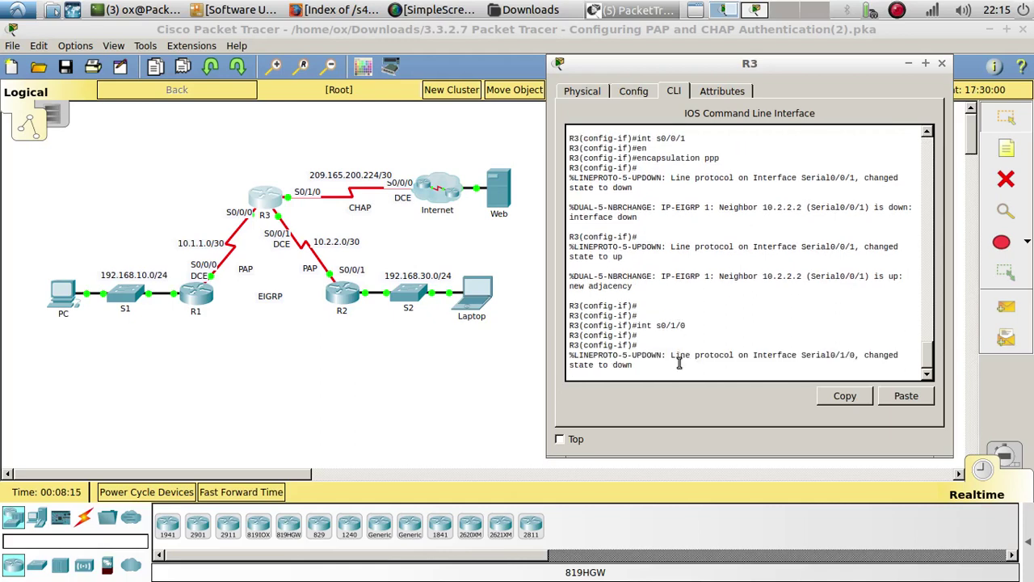
type("en")
key("Tab")
type("ppp")
key("Return")
key("Return")
key("Return")
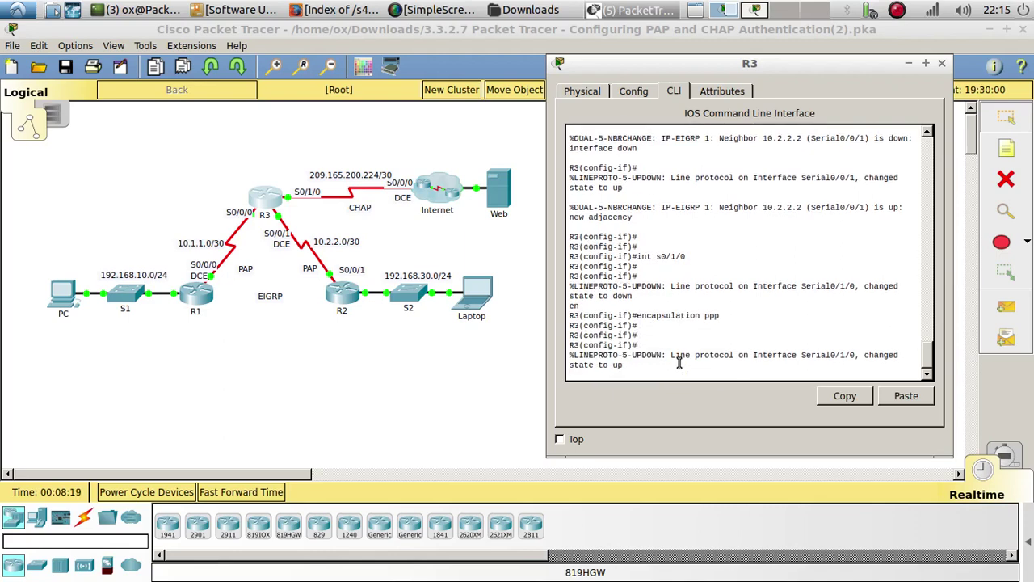
- Close R3, find web server address 209.165.200.2 in the instructions, and return to the topology
triple_click(653, 367)
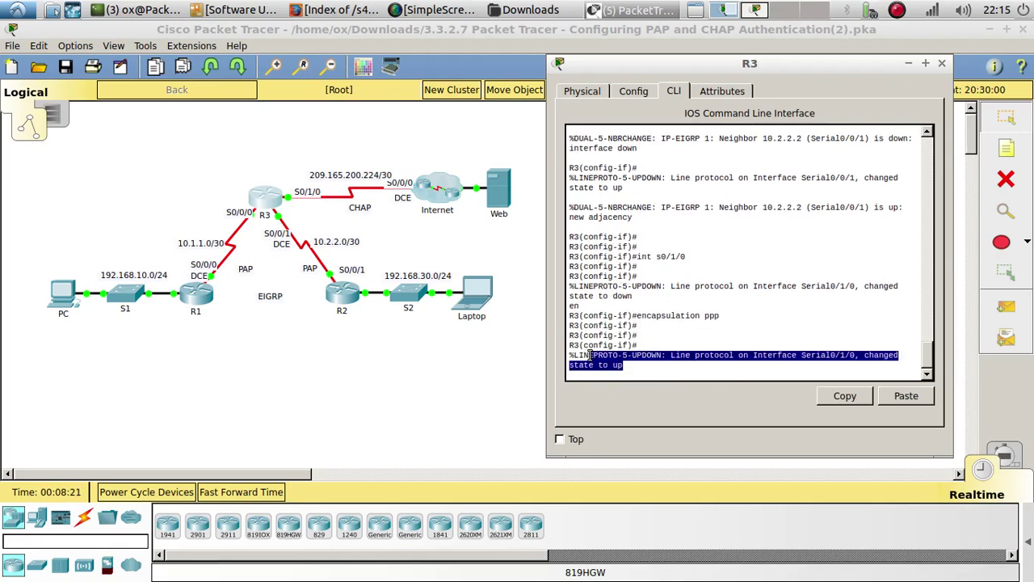
left_click(664, 369)
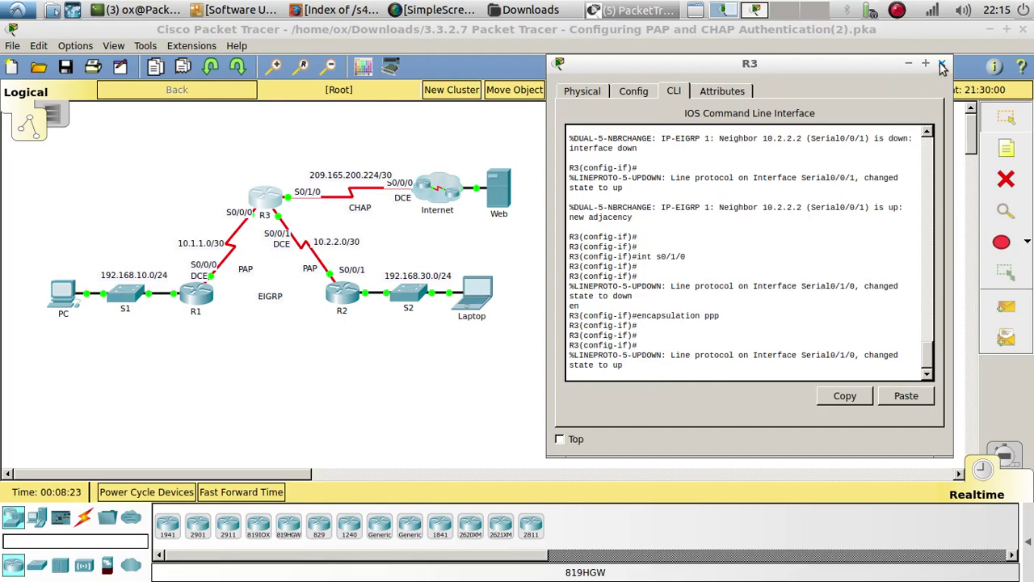
left_click(942, 63)
left_click(635, 9)
left_click(564, 52)
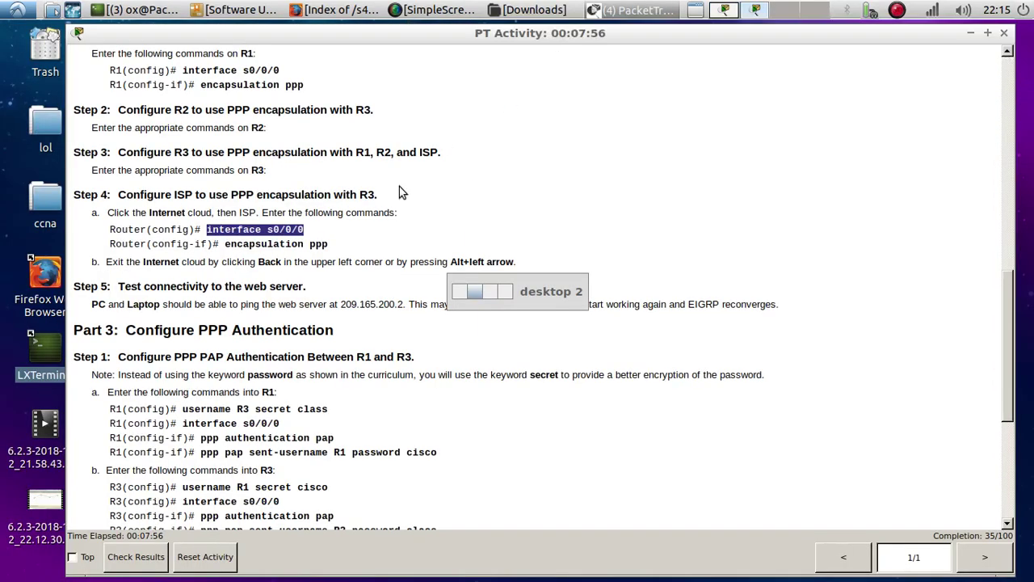
scroll(328, 298, "down", 2)
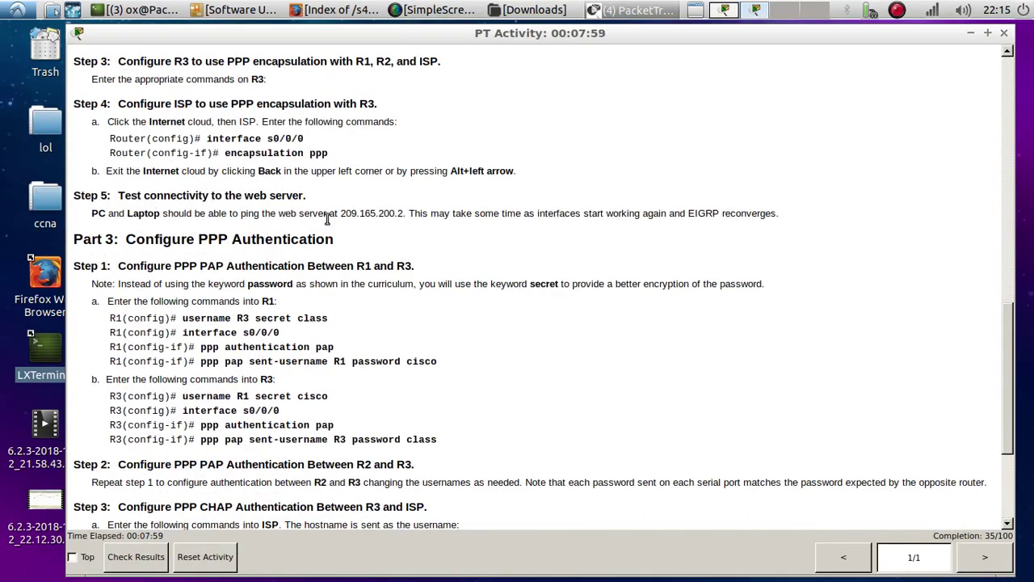
left_click_drag(340, 215, 399, 209)
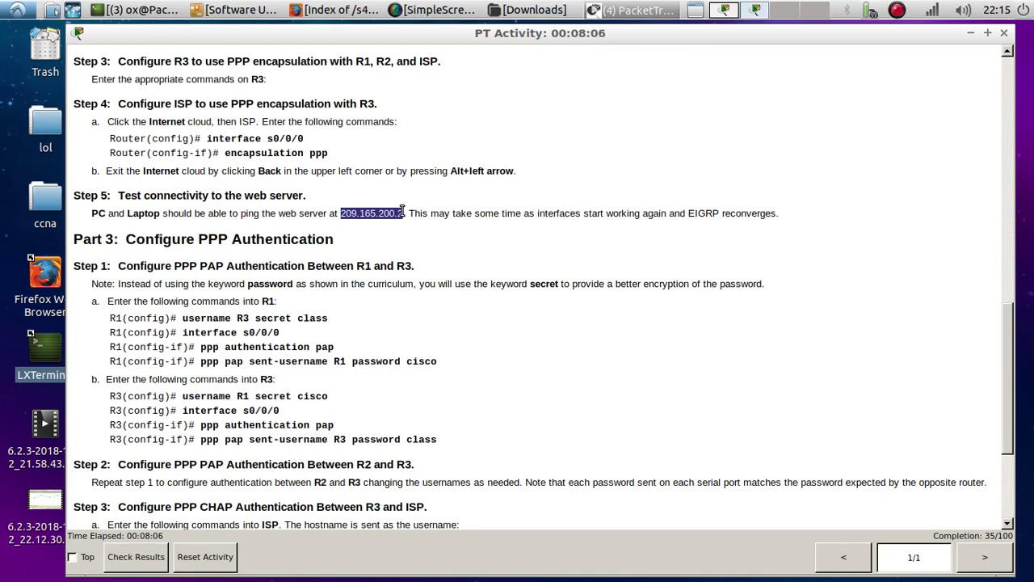
left_click(621, 11)
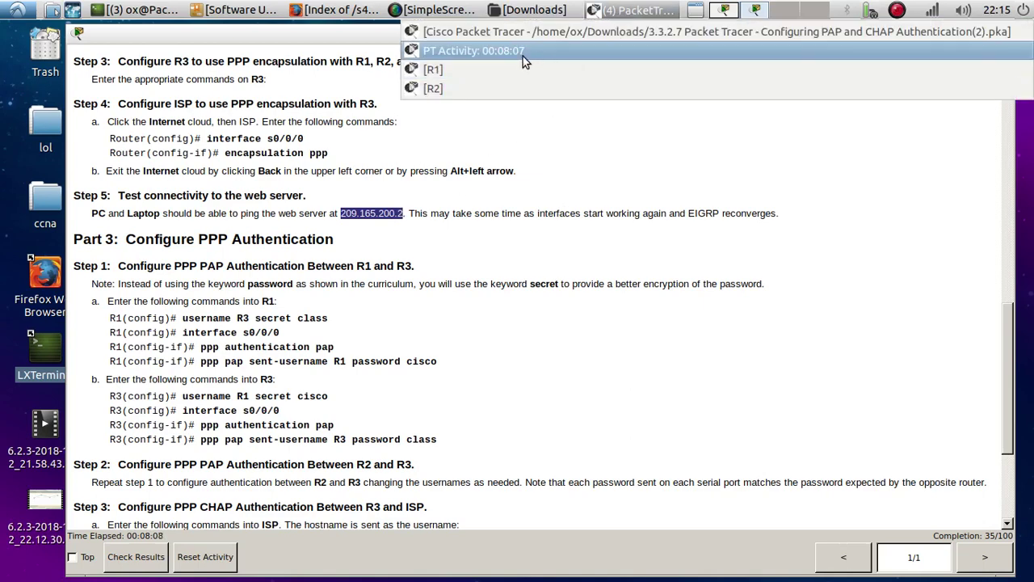
left_click(521, 32)
- Ping the web server 209.165.200.2 from the PC's command prompt
left_click(69, 301)
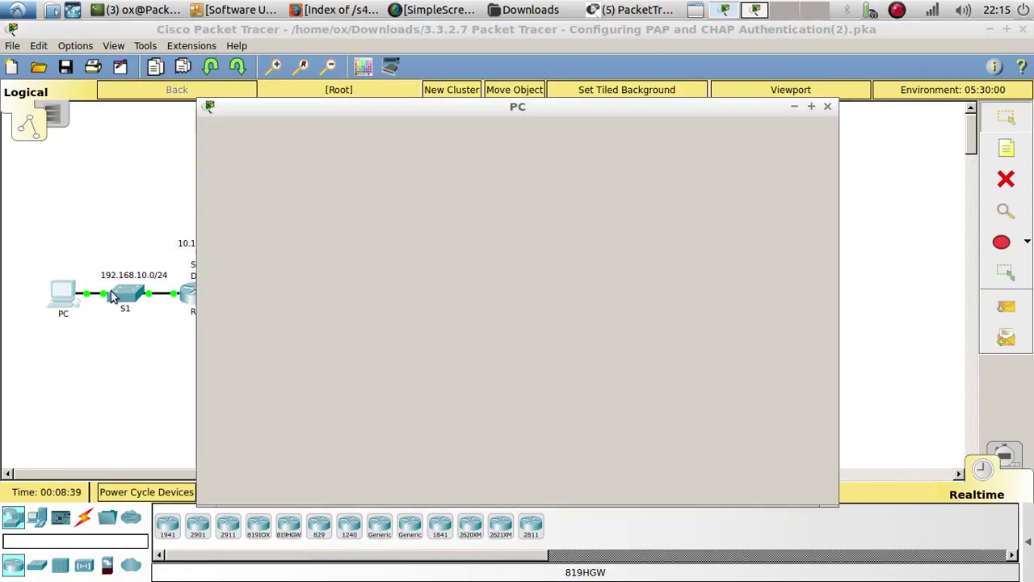
left_click(631, 184)
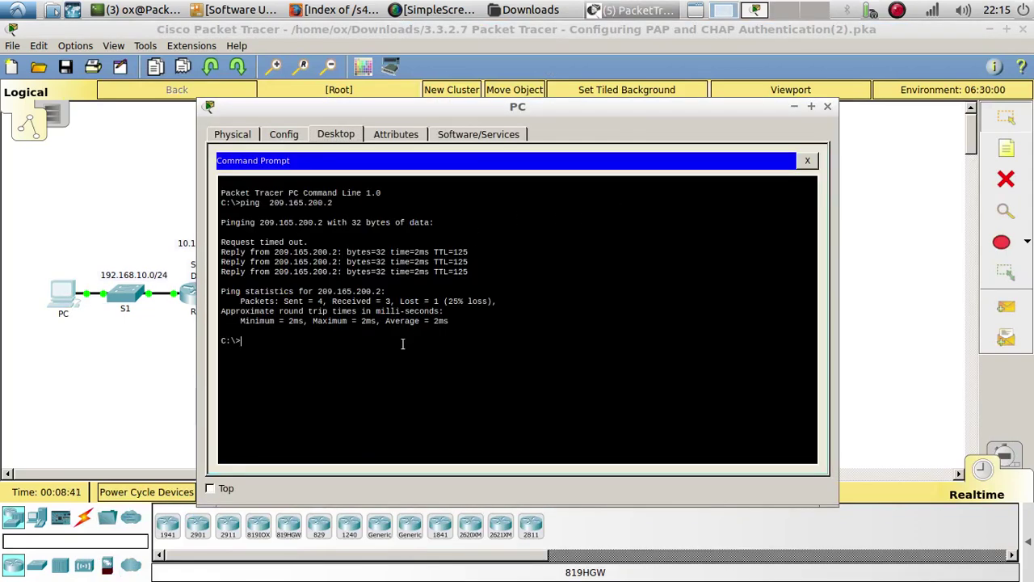
key("Up")
key("Return")
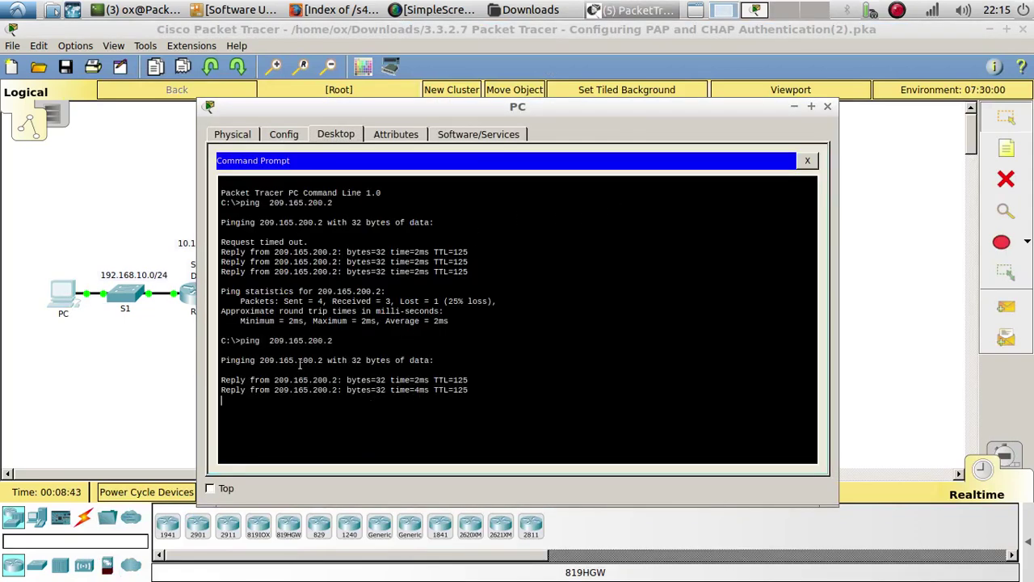
left_click(829, 106)
- Repeat the ping to 209.165.200.2 from the Laptop's command prompt
left_click(473, 291)
left_click(611, 198)
key("Up")
key("Return")
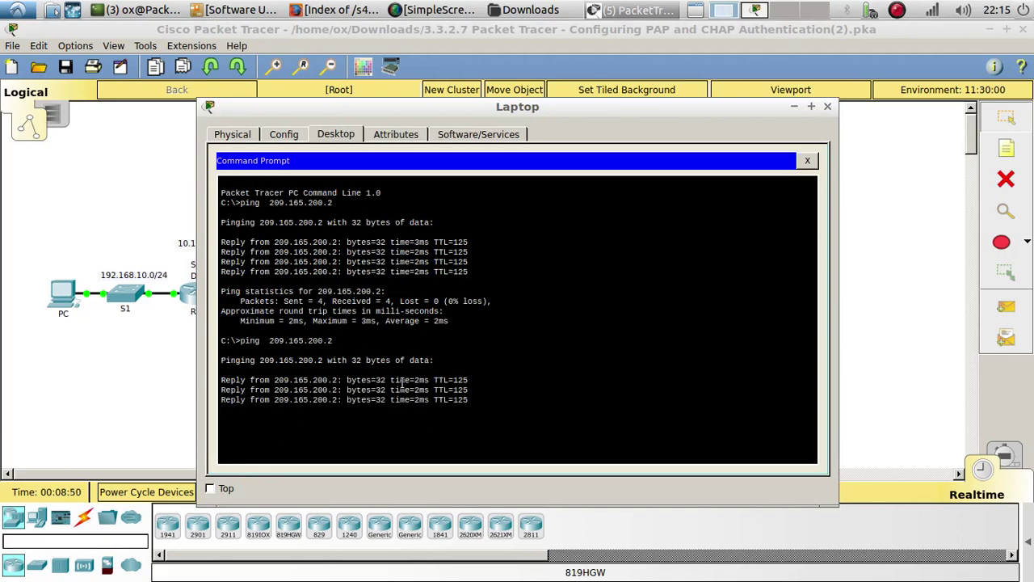
left_click(827, 106)
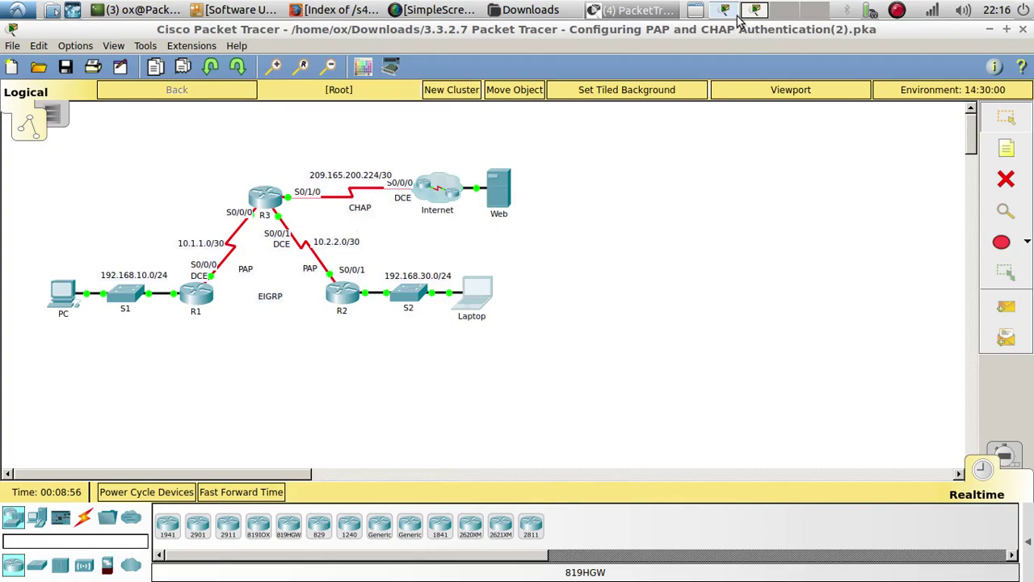
- Copy the username R3 secret command from the PAP step in the activity instructions
left_click(754, 11)
scroll(234, 263, "down", 3)
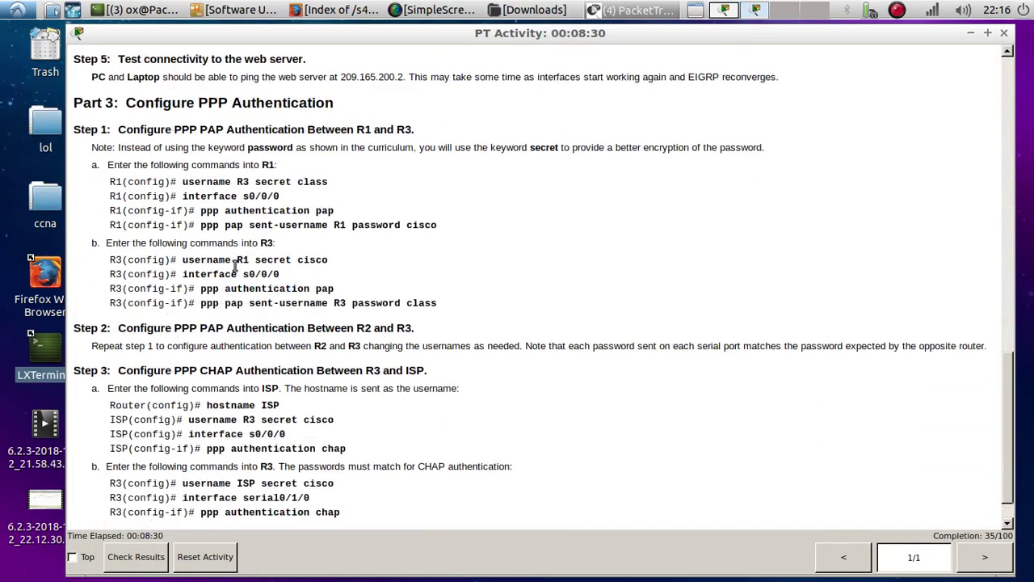
scroll(234, 263, "up", 1)
left_click_drag(118, 174, 225, 180)
left_click_drag(362, 174, 418, 174)
left_click_drag(328, 227, 185, 225)
key("ctrl+c")
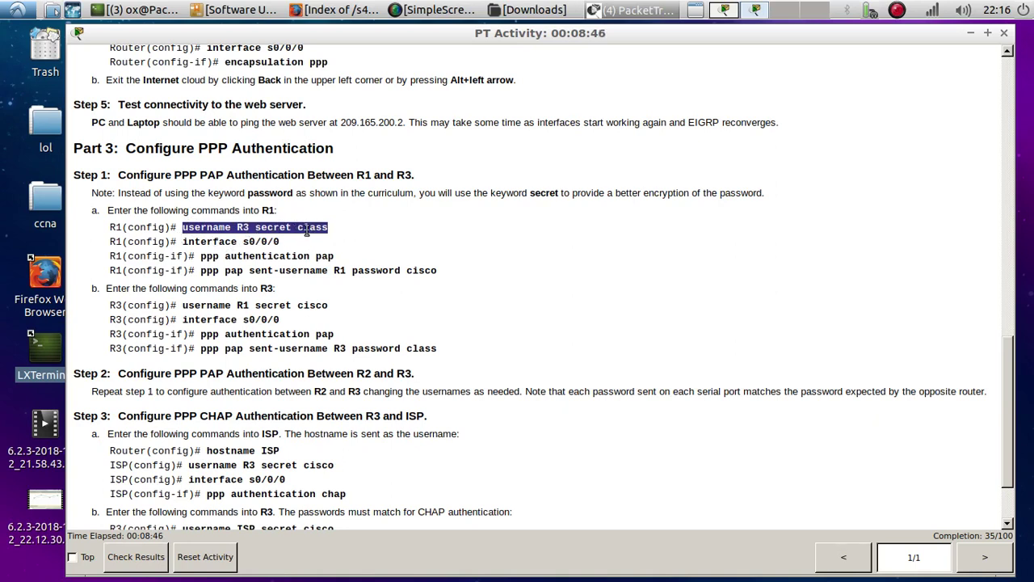
- Open R1's CLI and return to global configuration mode
left_click(630, 9)
left_click(194, 297)
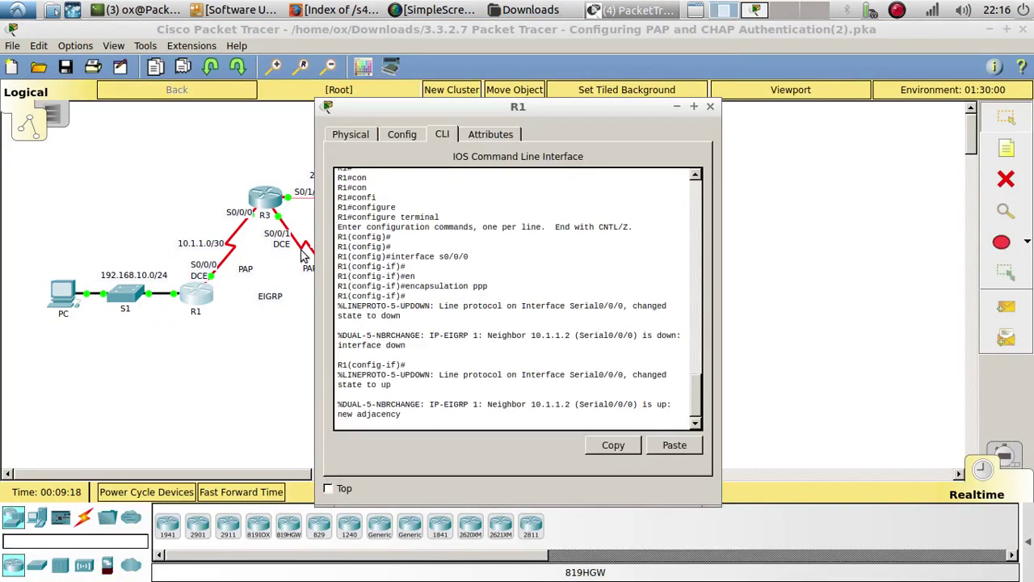
scroll(755, 20, "up", 1)
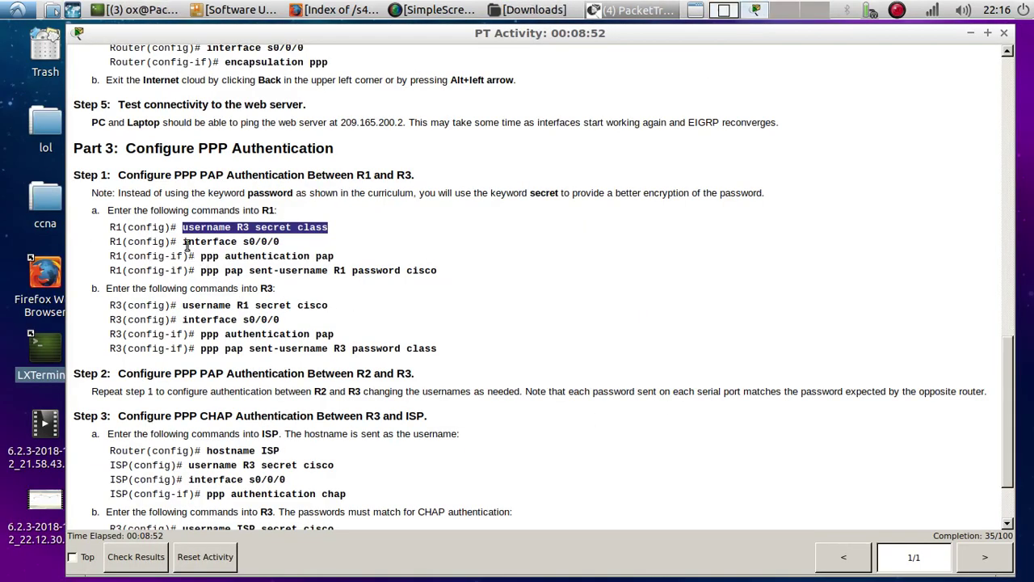
scroll(726, 11, "down", 1)
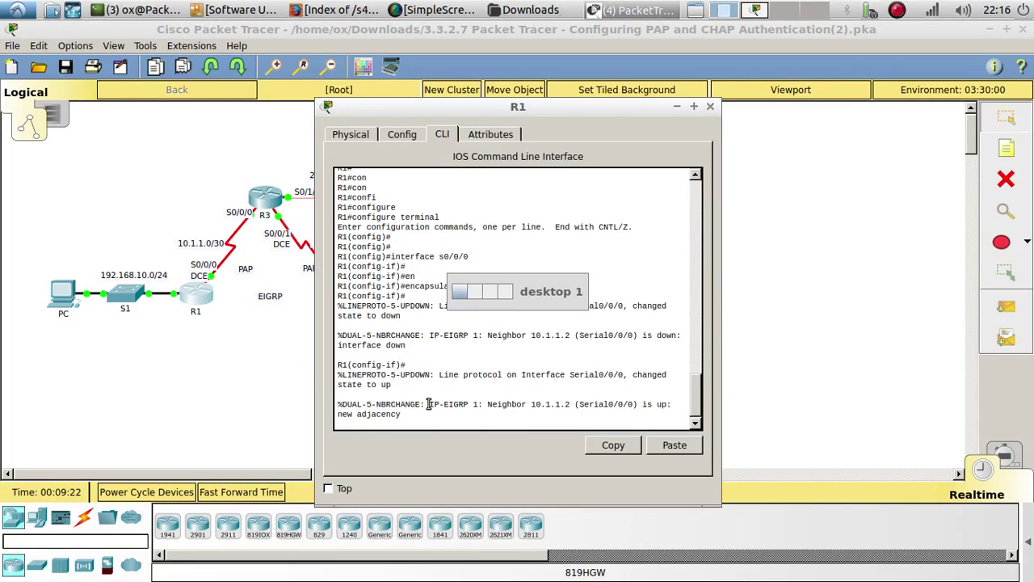
key("Return")
key("Return")
key("Up")
key("Up")
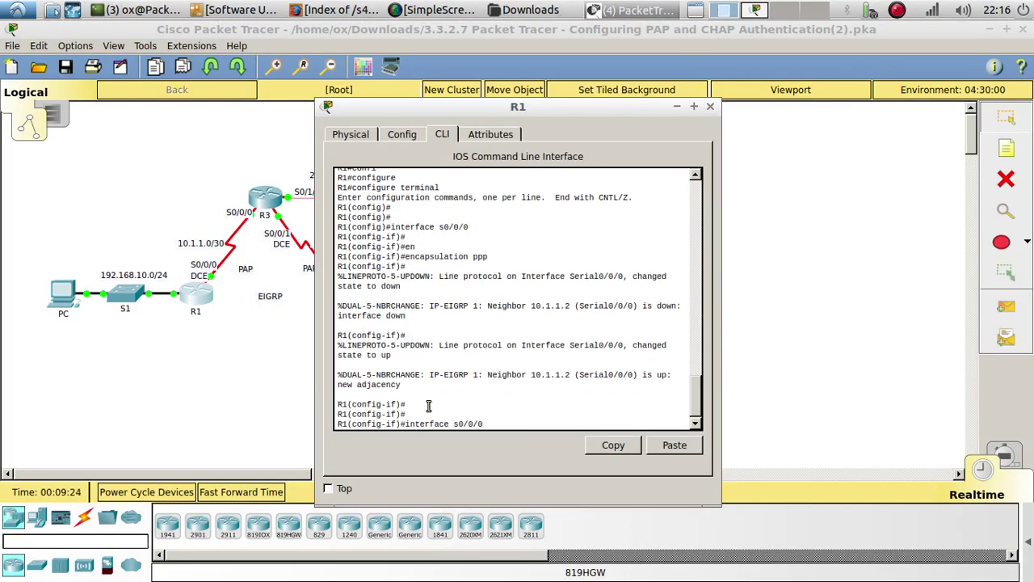
key("Return")
key("Return")
key("Return")
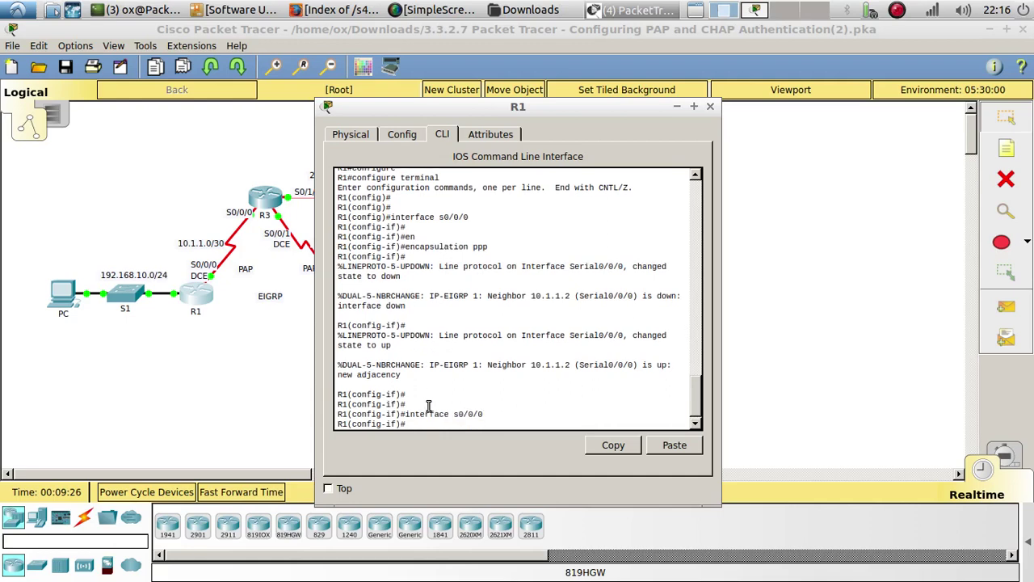
key("Up")
key("Down")
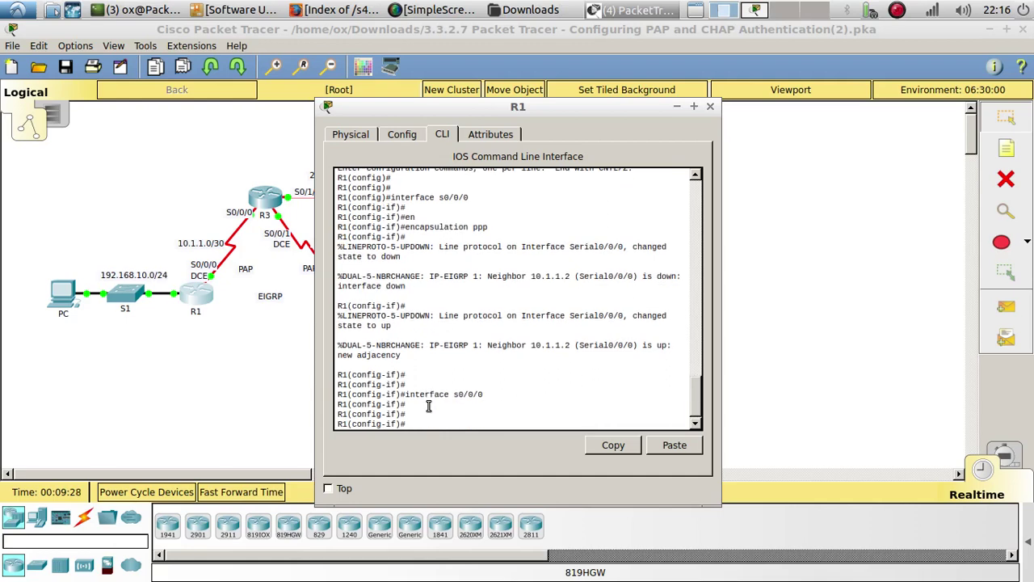
type("ex")
key("Tab")
key("Return")
key("Return")
key("Return")
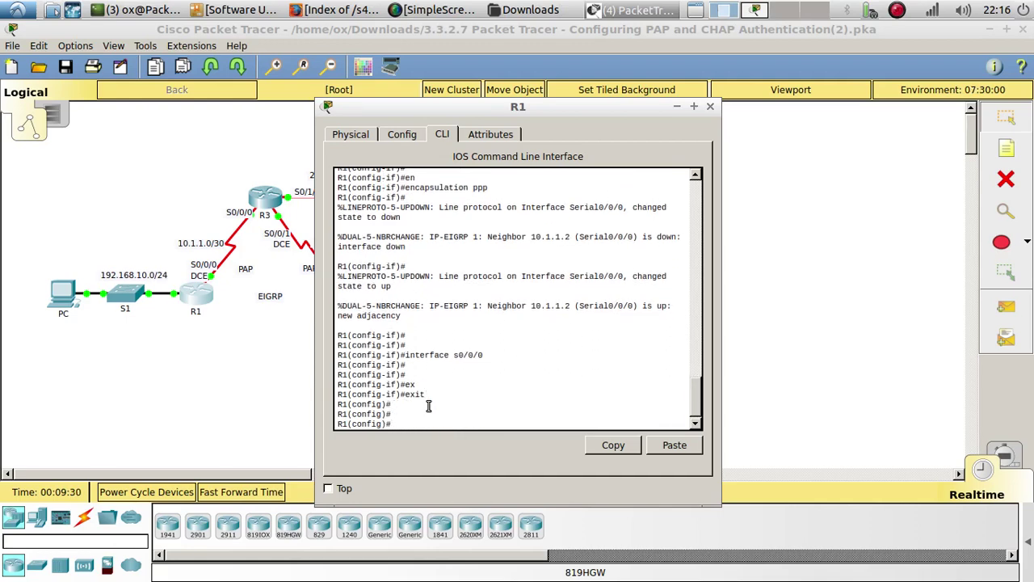
- Add username R3 with its secret on R1 and enable ppp authentication pap on s0/0/0
left_click(686, 448)
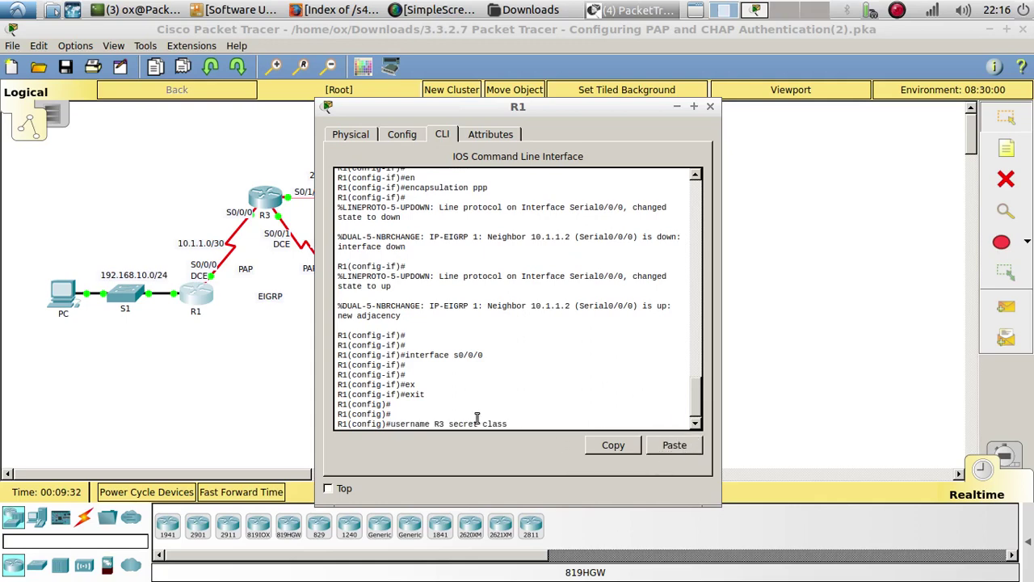
key("Return")
key("Up")
key("Up")
key("Up")
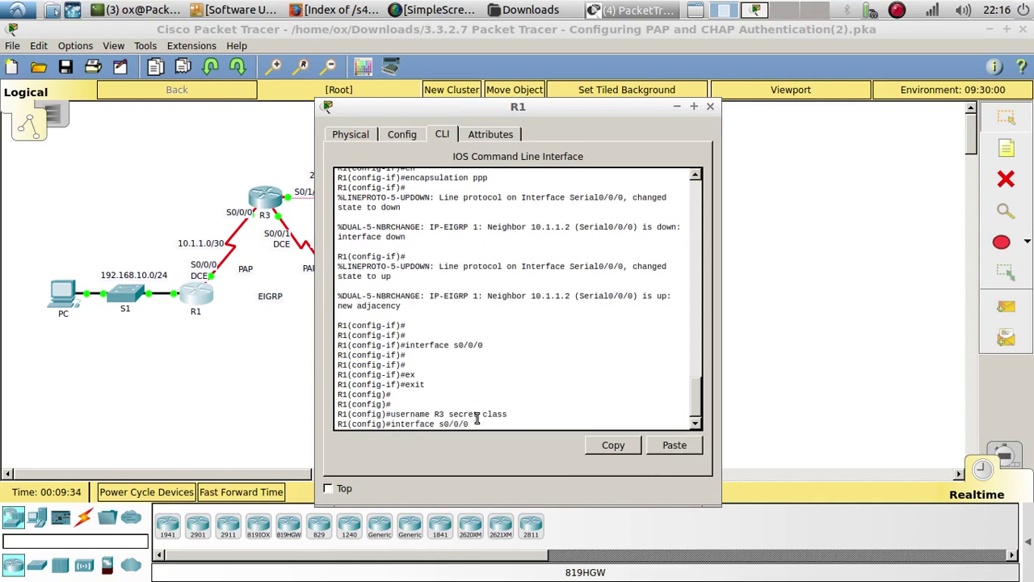
key("Return")
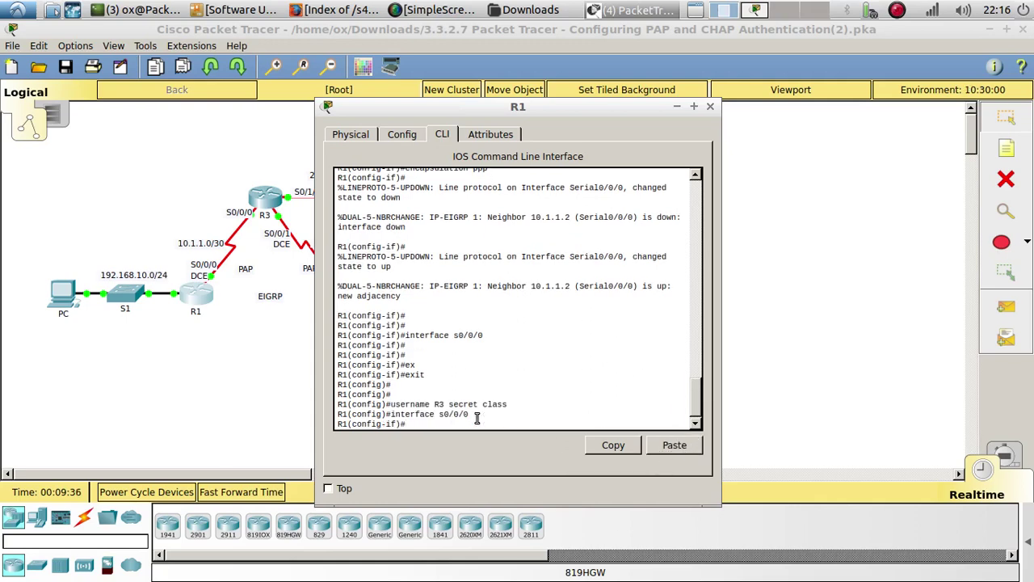
type("ppp au")
key("Tab")
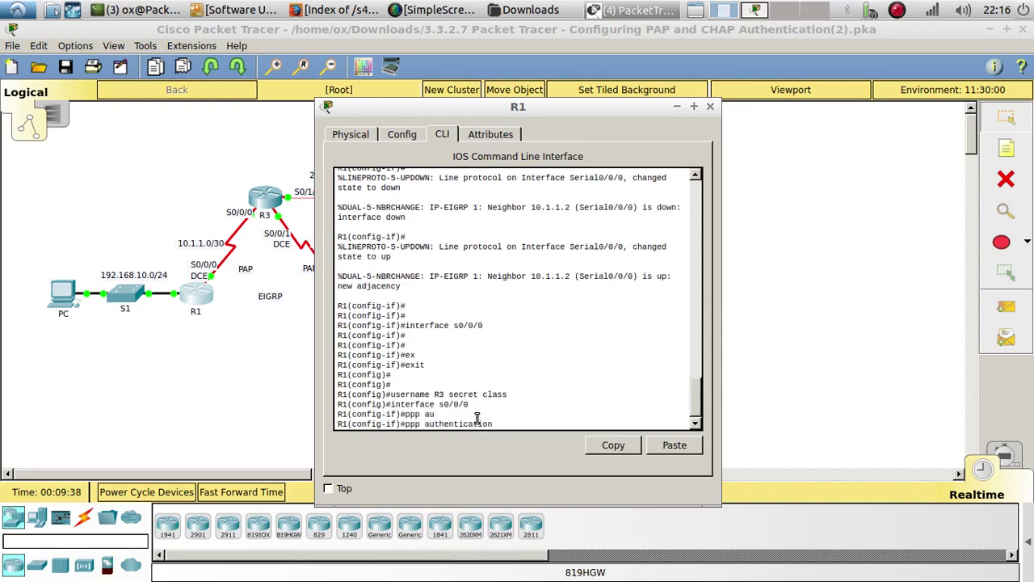
key("Return")
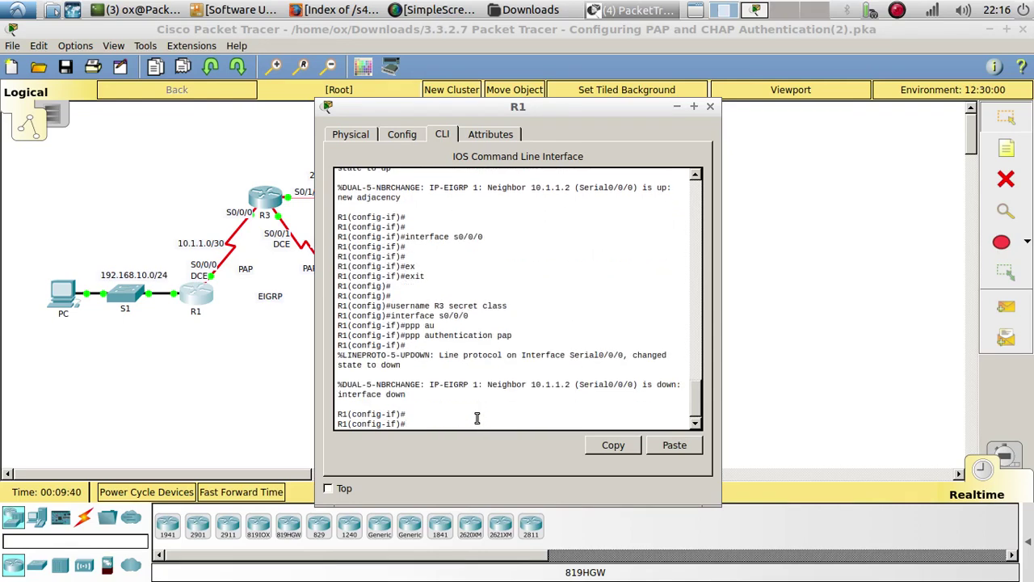
- Copy the ppp pap sent-username R1 command from the instructions and run it on R1
key("ctrl+alt+Right")
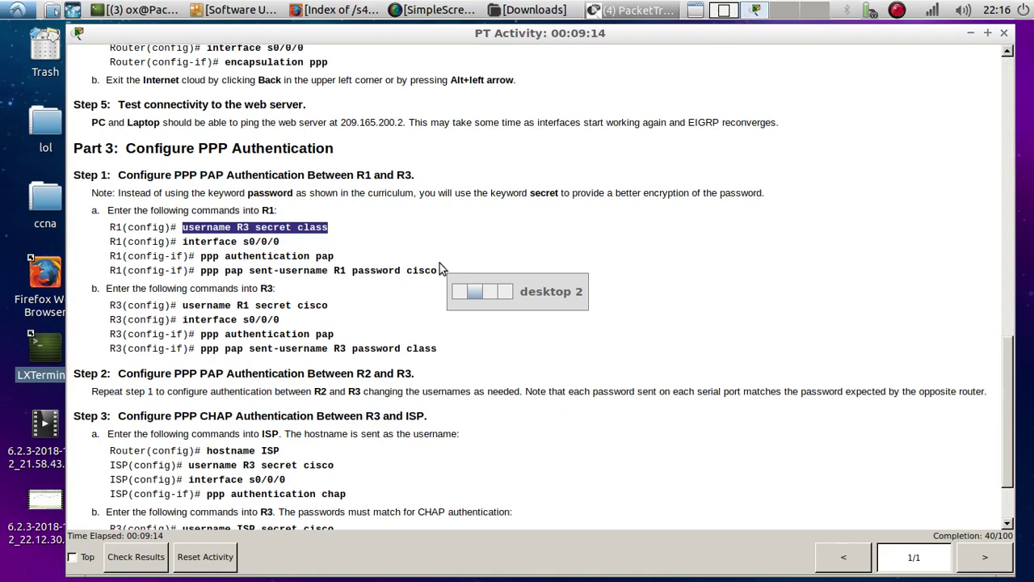
left_click(358, 270)
left_click_drag(438, 270, 201, 271)
key("ctrl+c")
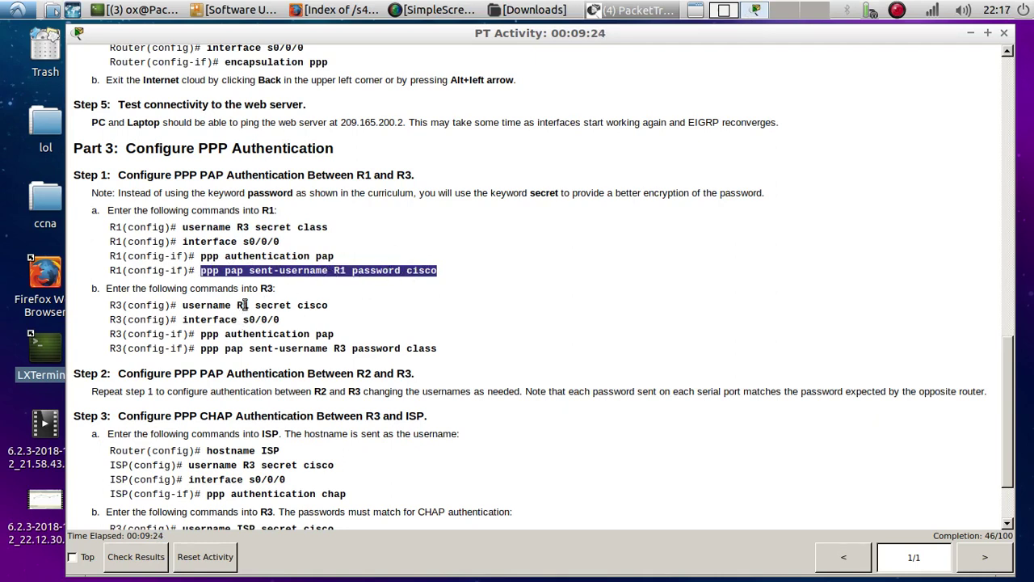
left_click(727, 12)
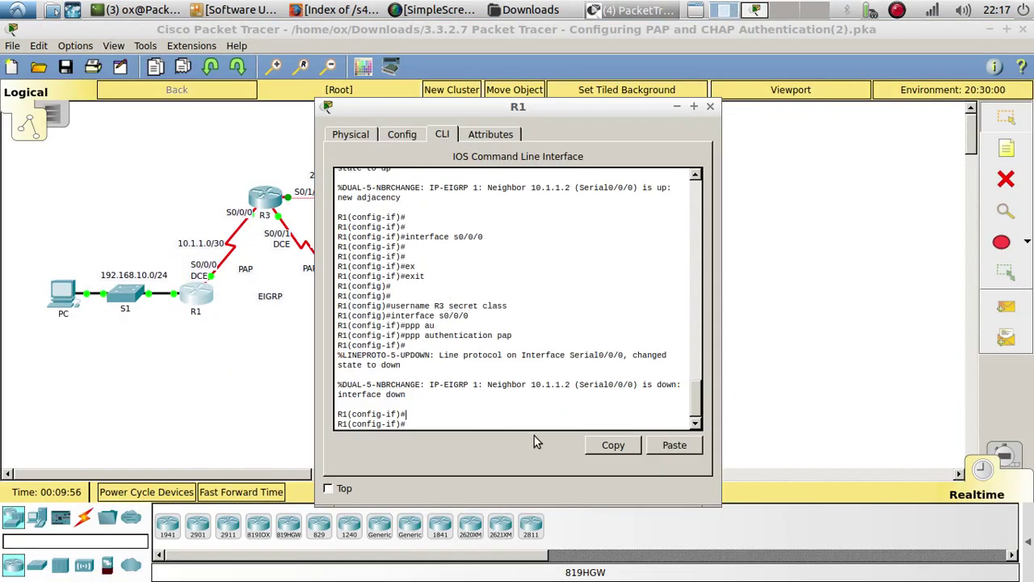
left_click(665, 447)
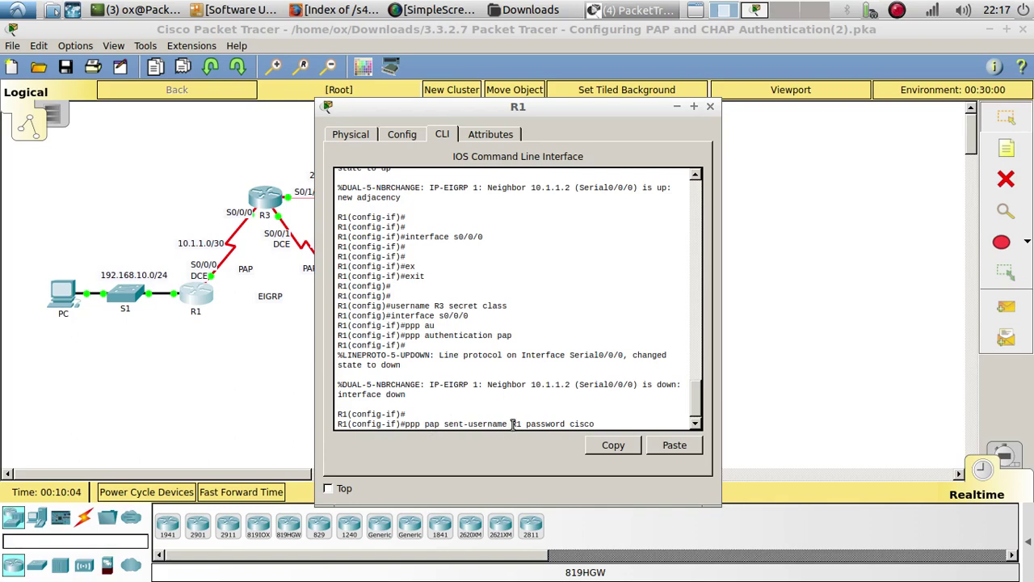
key("Return")
key("Return")
key("Return")
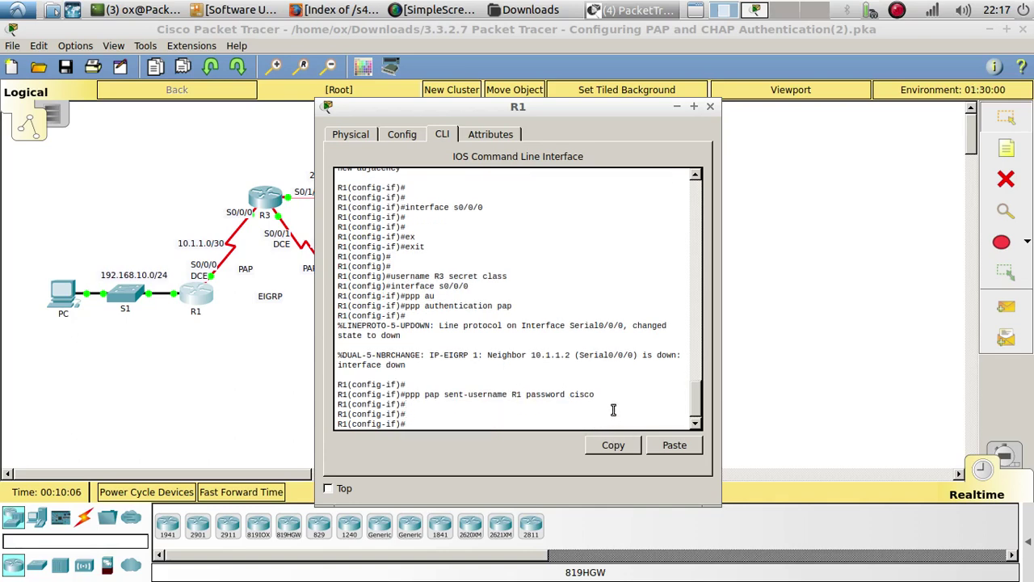
- Copy the username secret line from R1's console for reuse on R3
left_click_drag(341, 373, 346, 346)
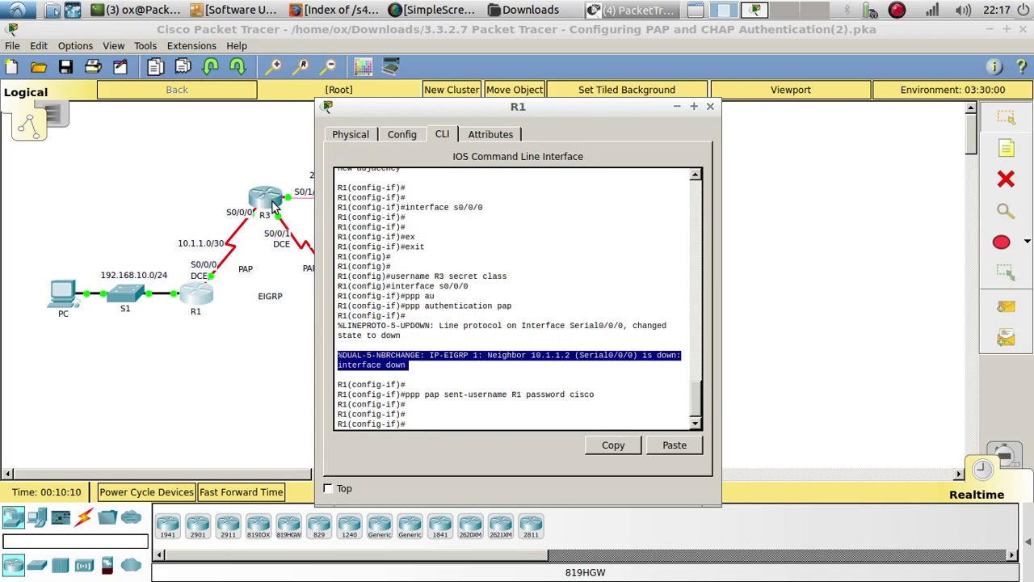
left_click_drag(510, 276, 395, 276)
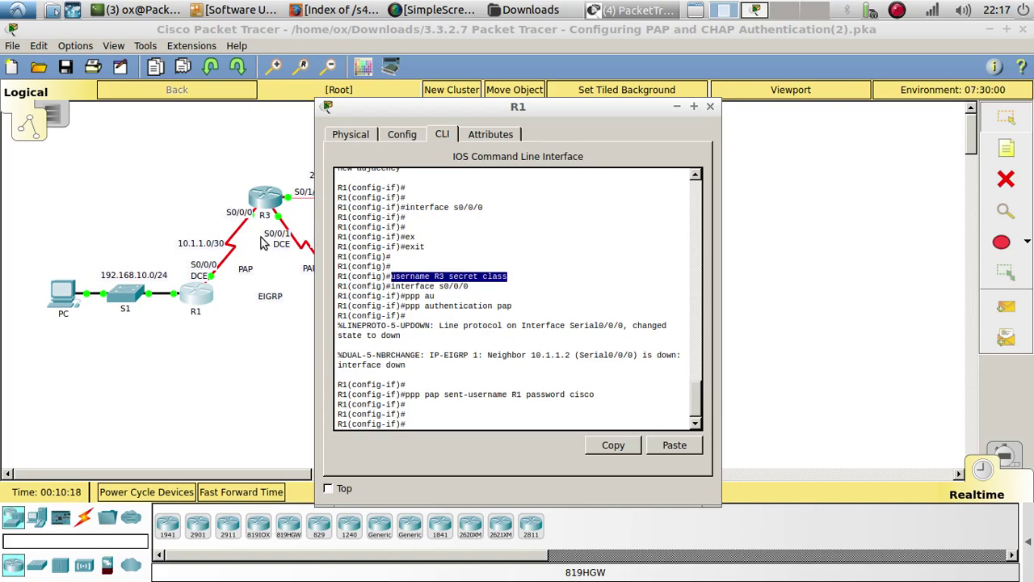
right_click(425, 283)
left_click(450, 288)
left_click(264, 201)
- Paste the username command into R3, edit it, and create the local username with its secret
left_click_drag(514, 106, 424, 91)
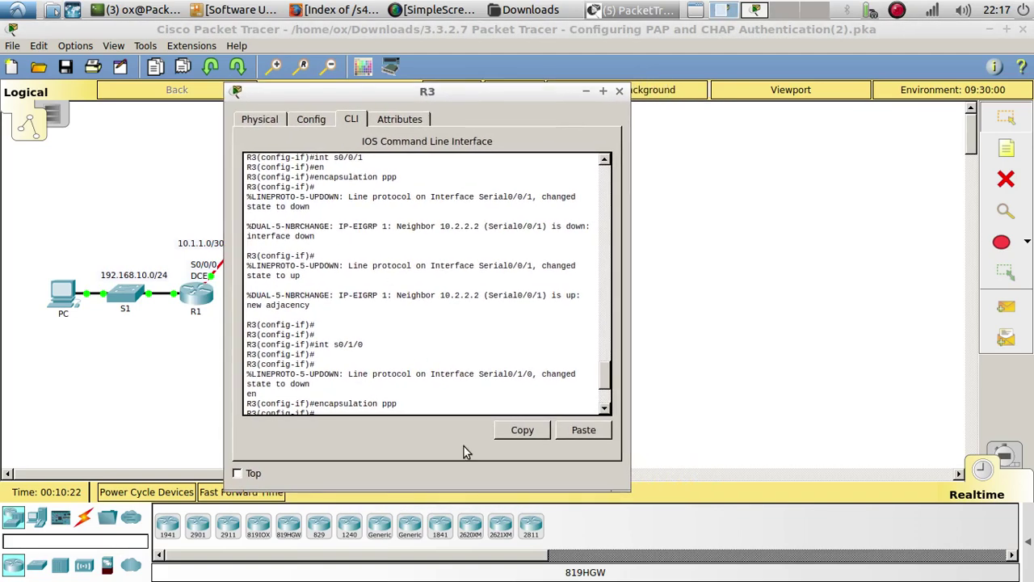
key("Return")
key("Return")
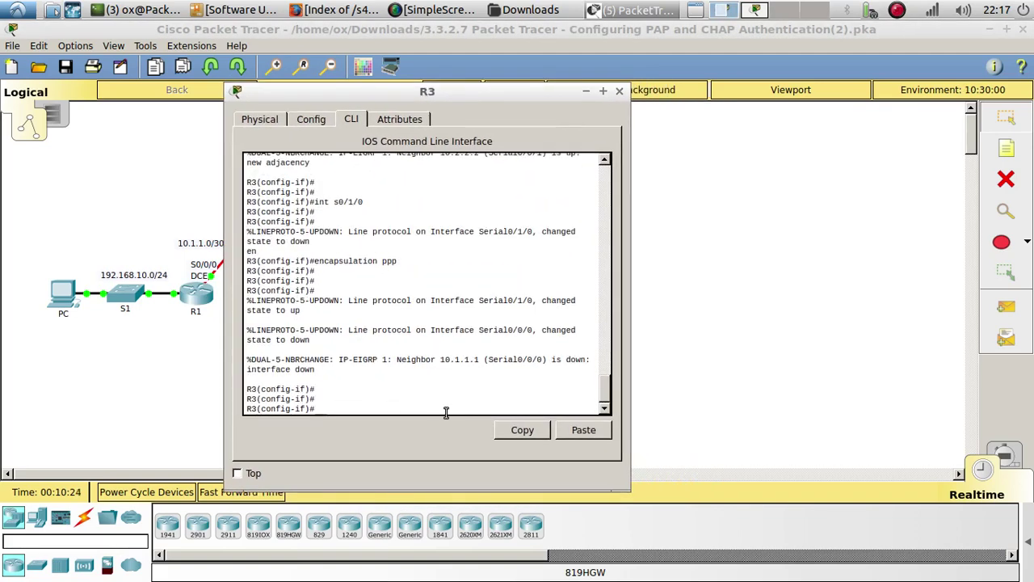
type("exi")
key("Return")
key("Return")
key("Return")
left_click(583, 429)
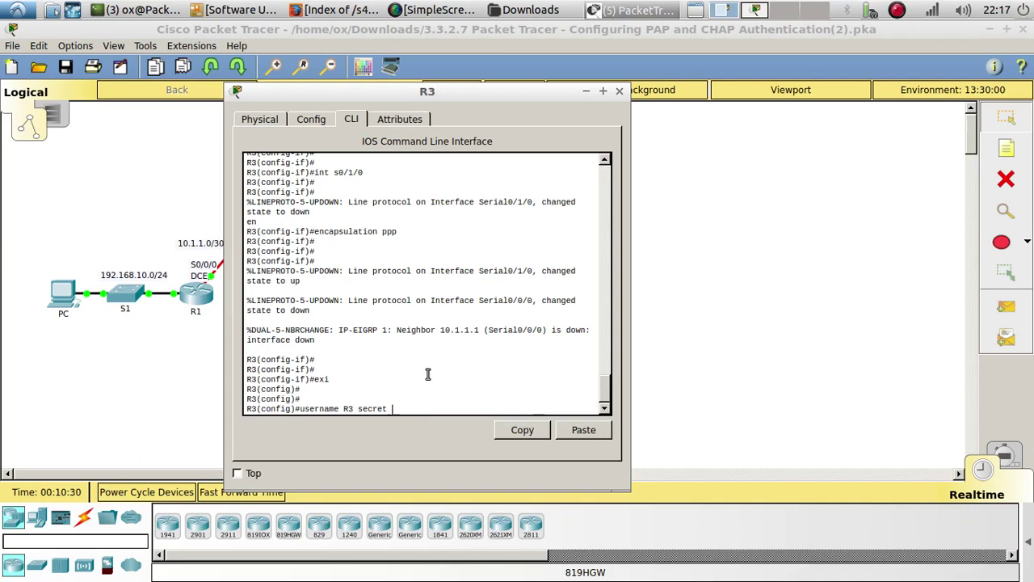
left_click(738, 10)
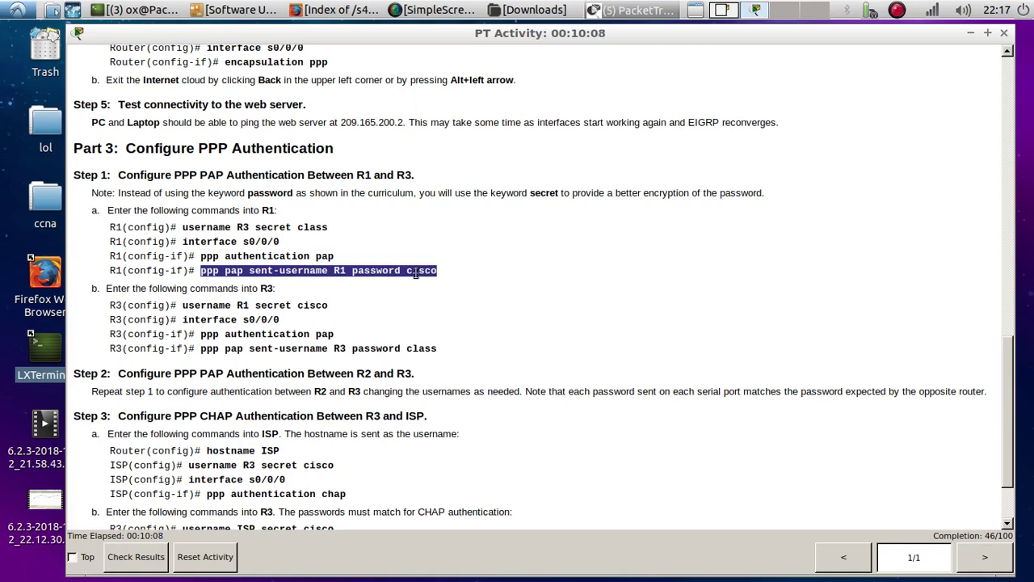
key("alt+Tab")
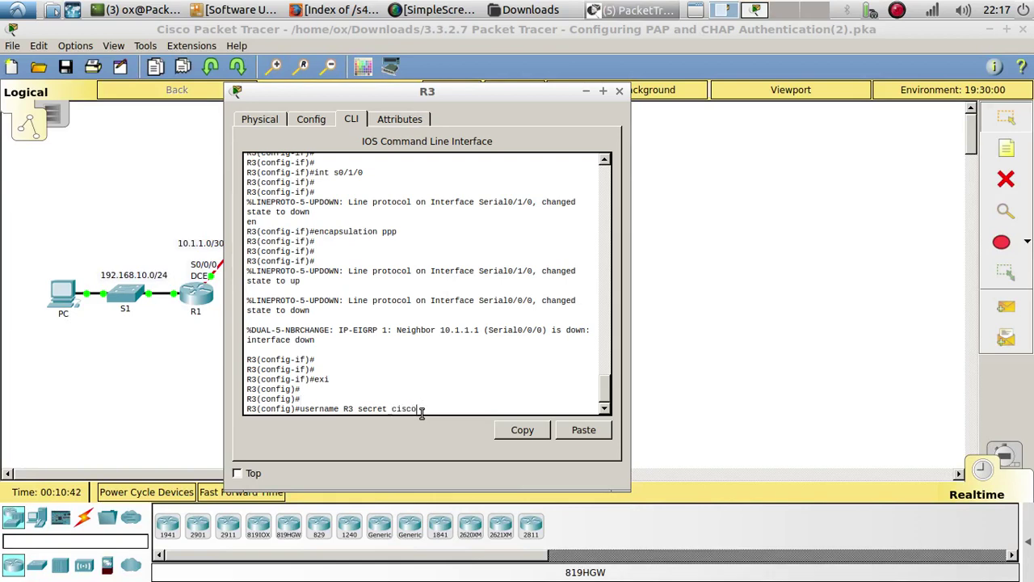
key("Return")
key("Return")
key("Return")
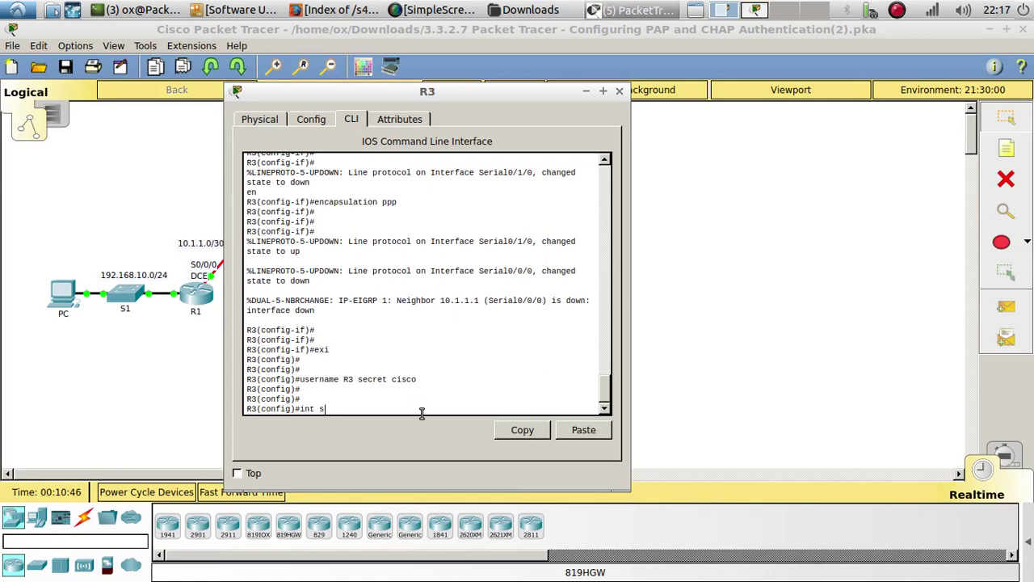
- Enable ppp authentication pap on R3's Serial0/0/0
left_click_drag(412, 94, 681, 109)
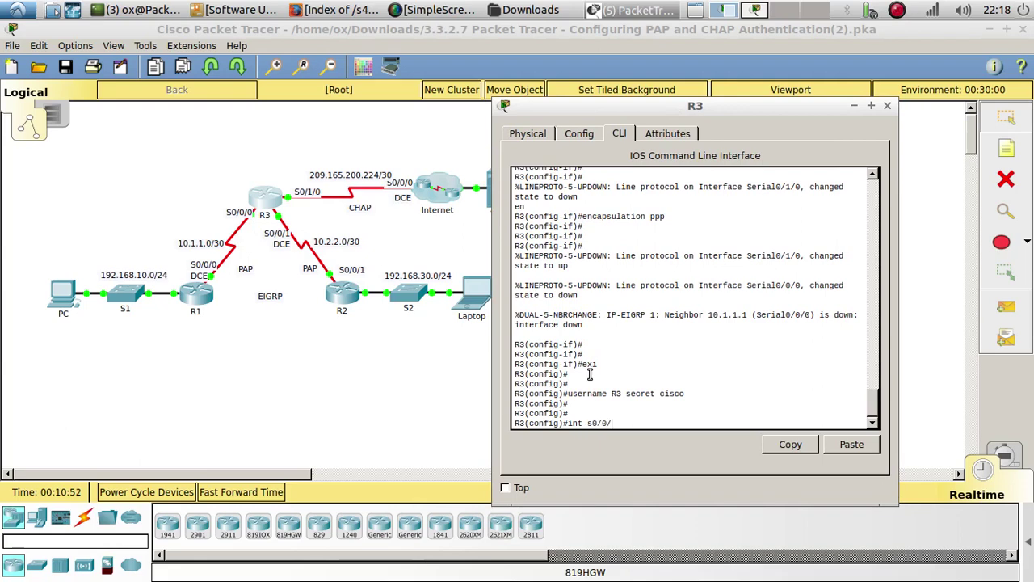
key("Return")
key("Return")
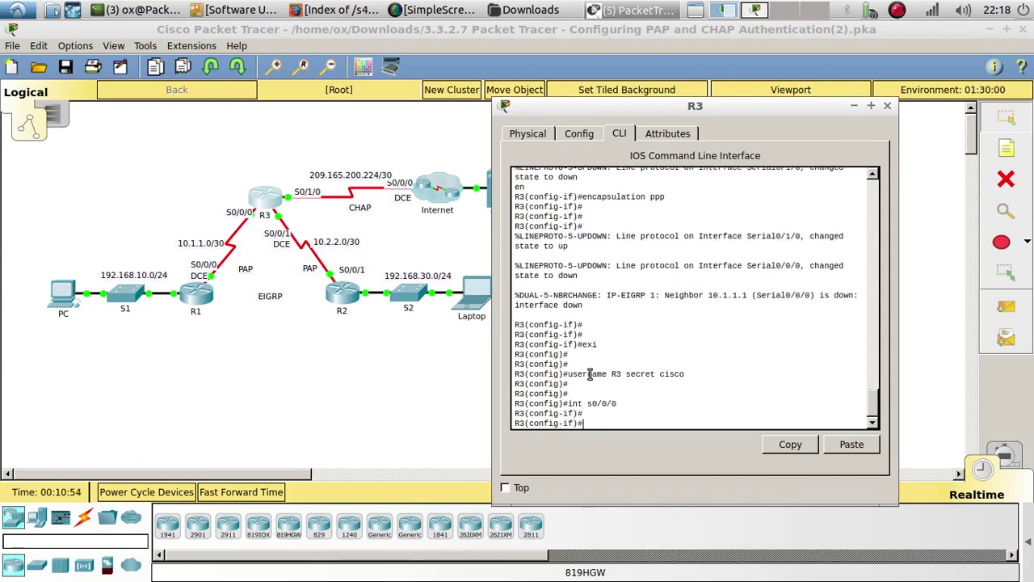
type("ppp au")
key("Tab")
type("pap")
key("Return")
key("Return")
key("Return")
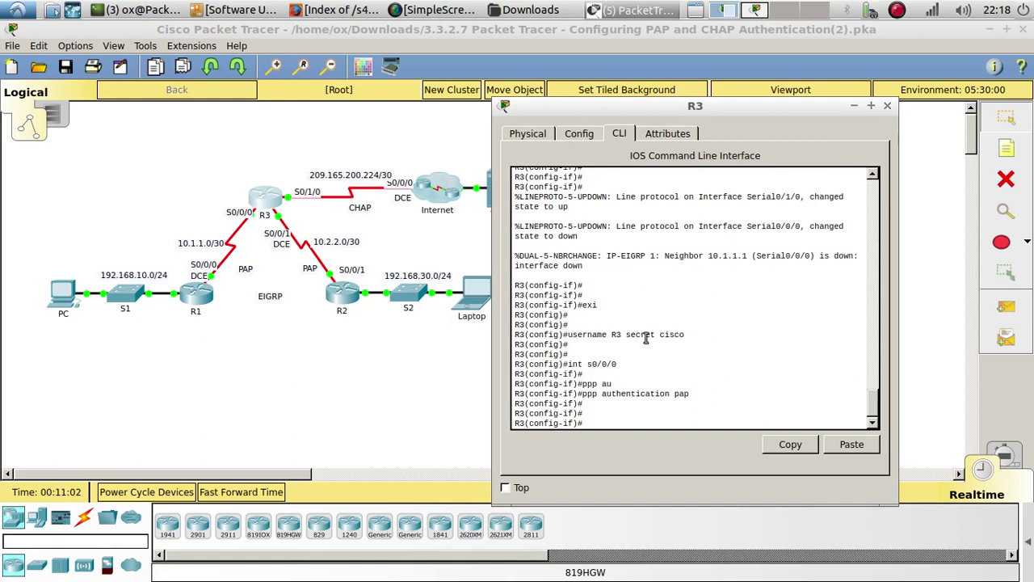
- Copy R3's ppp pap sent-username command from the instructions and run it on R3
left_click(737, 18)
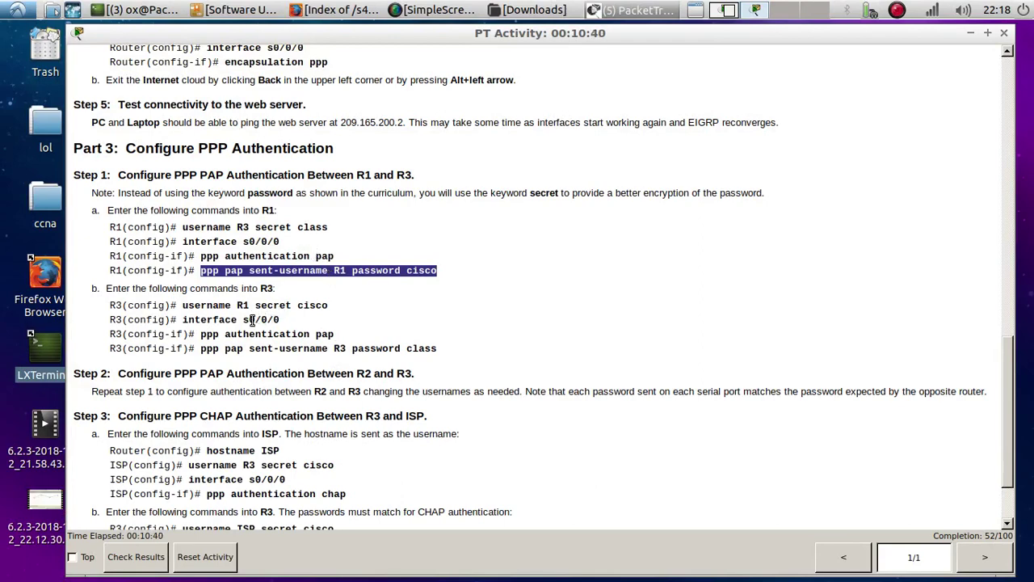
left_click_drag(335, 348, 439, 348)
left_click_drag(331, 228, 183, 227)
left_click_drag(449, 349, 208, 344)
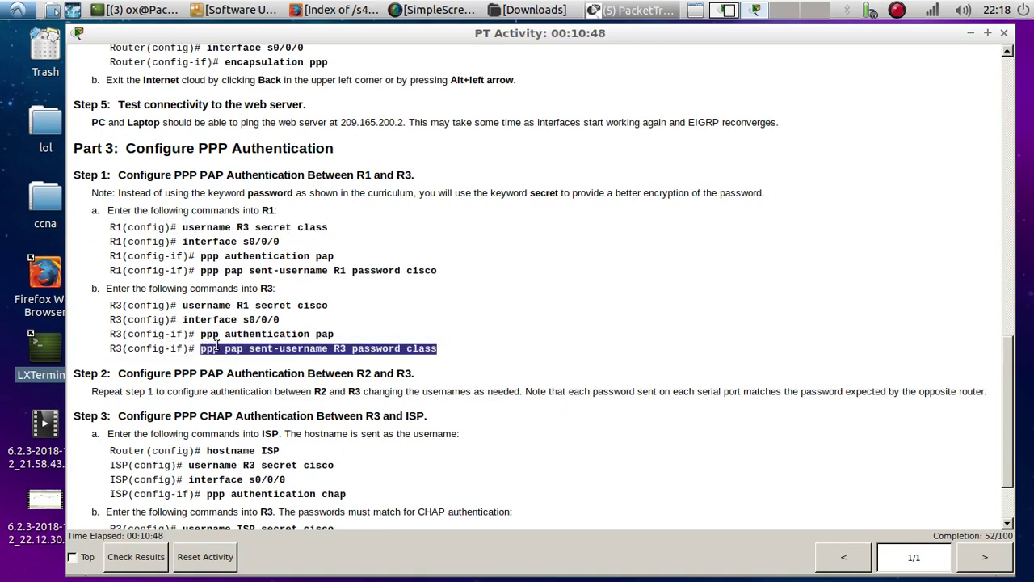
left_click(725, 10)
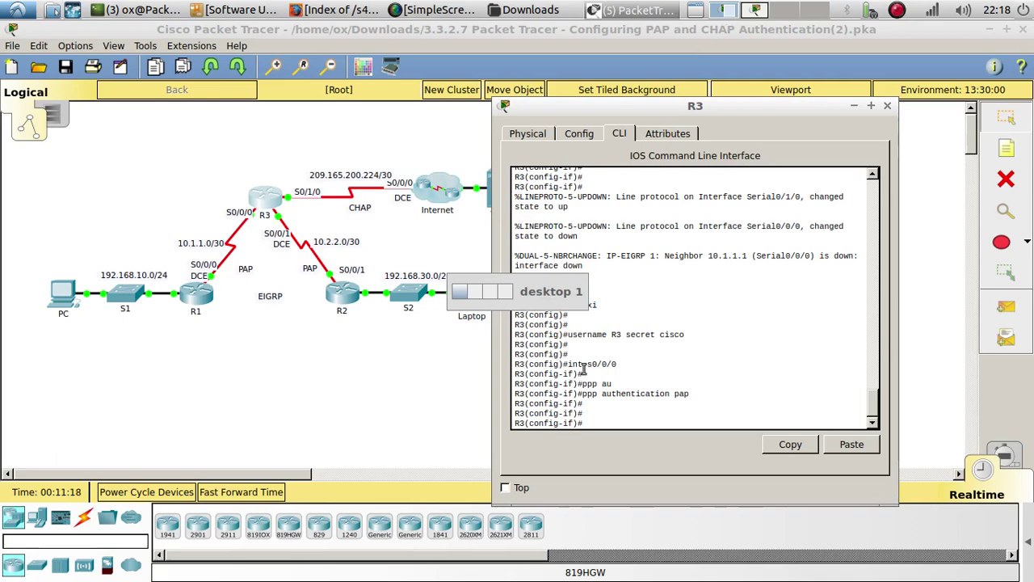
left_click(851, 444)
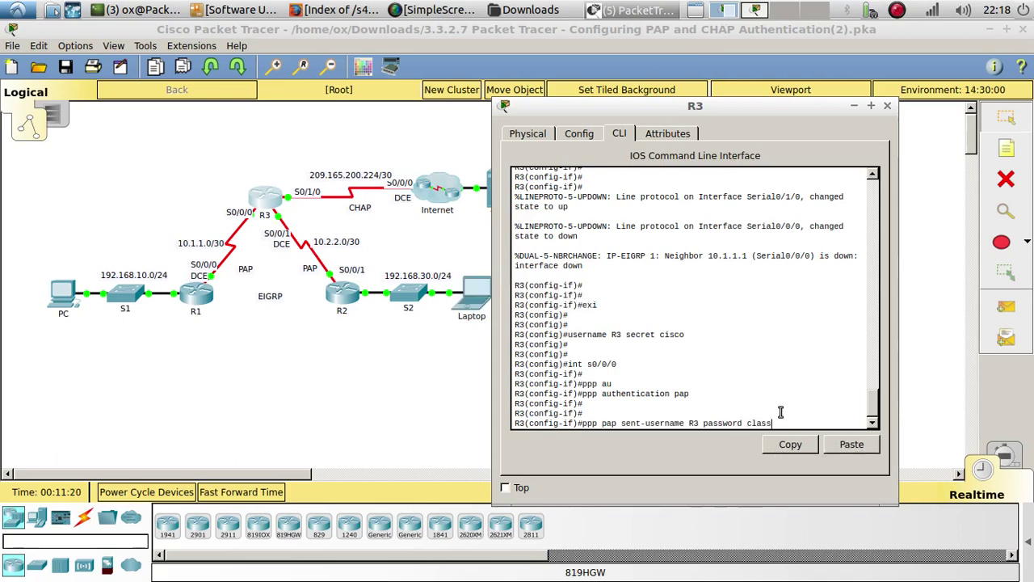
key("Return")
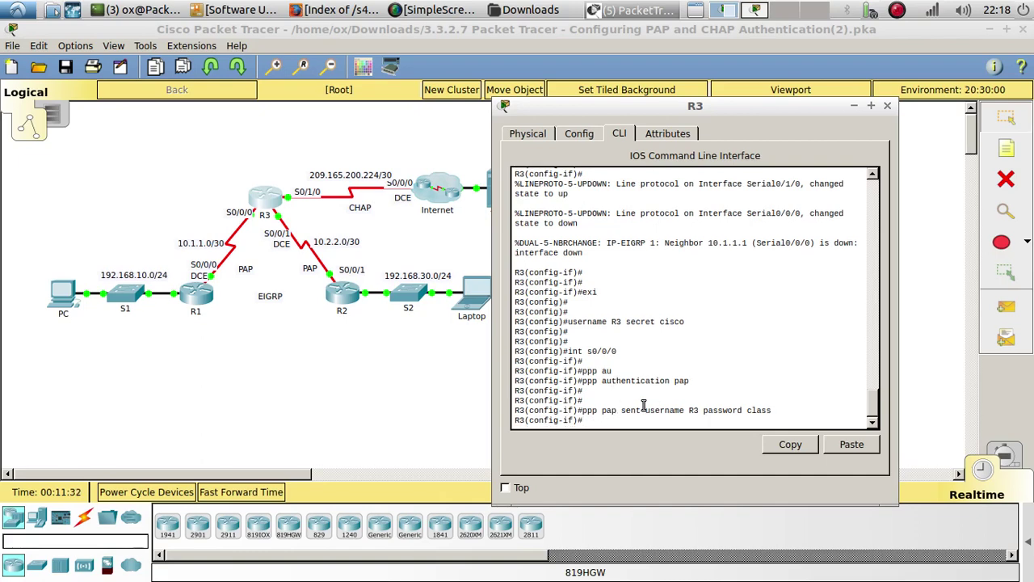
- Cycle R3's Serial0/0/0 with shutdown and no shutdown until it reports up
type("shu")
key("Return")
key("Return")
key("Return")
type("n")
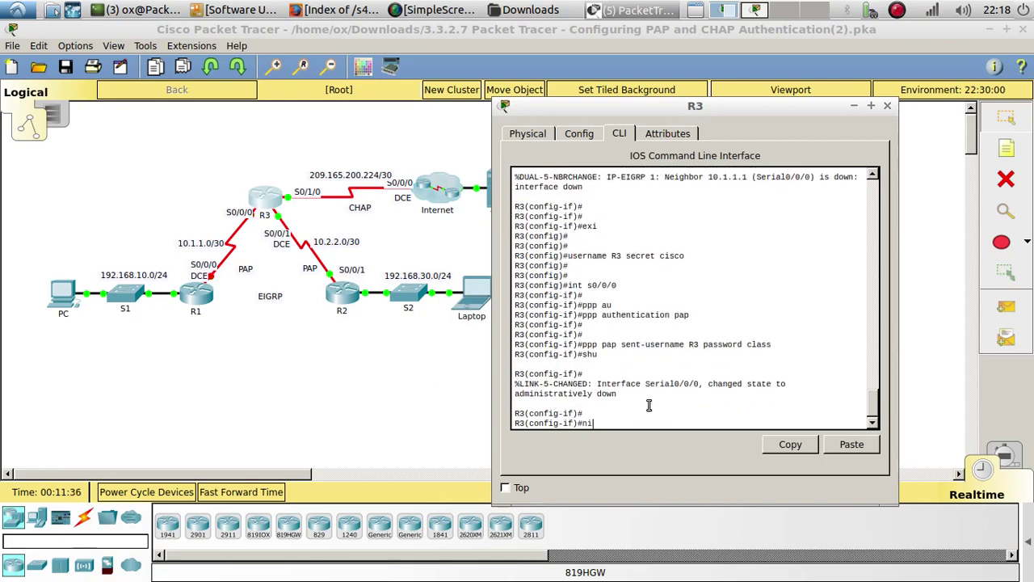
type("o shu")
key("Tab")
key("Return")
key("Return")
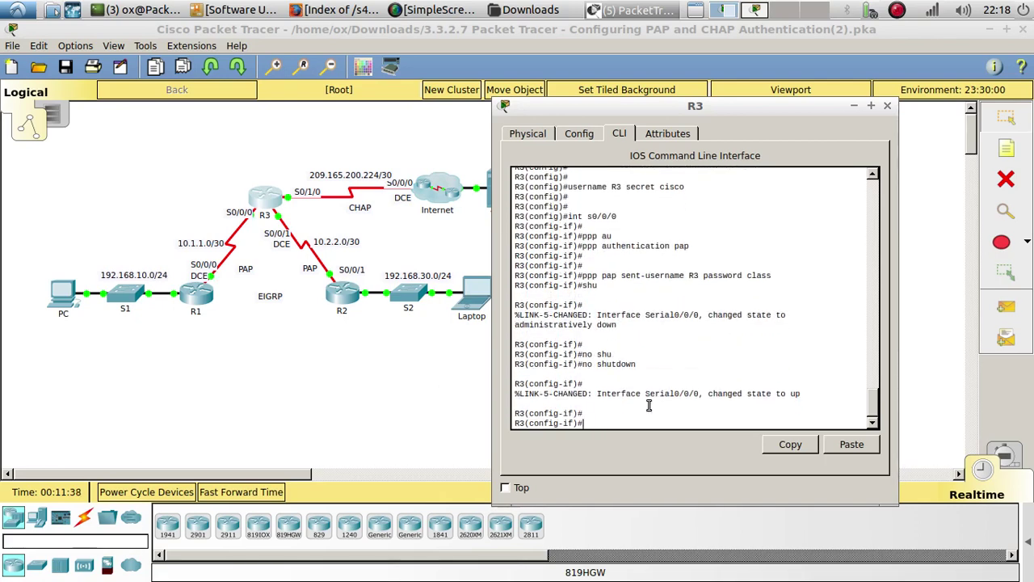
left_click_drag(803, 395, 509, 395)
left_click_drag(621, 106, 681, 73)
- Compare R1's username command with R3's PAP password and its username R3 entry
left_click(206, 308)
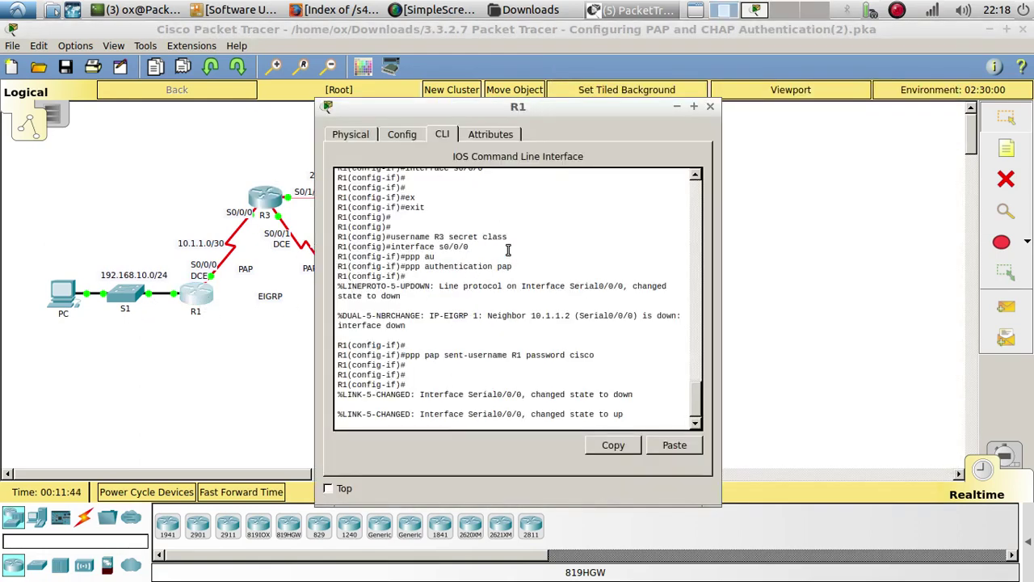
left_click_drag(507, 237, 482, 238)
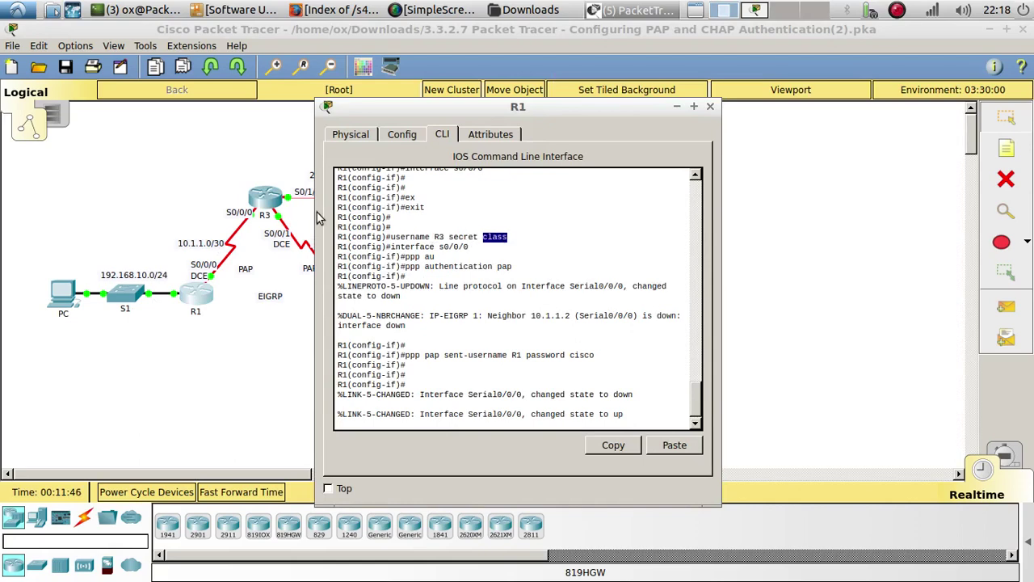
left_click(275, 202)
left_click(749, 341)
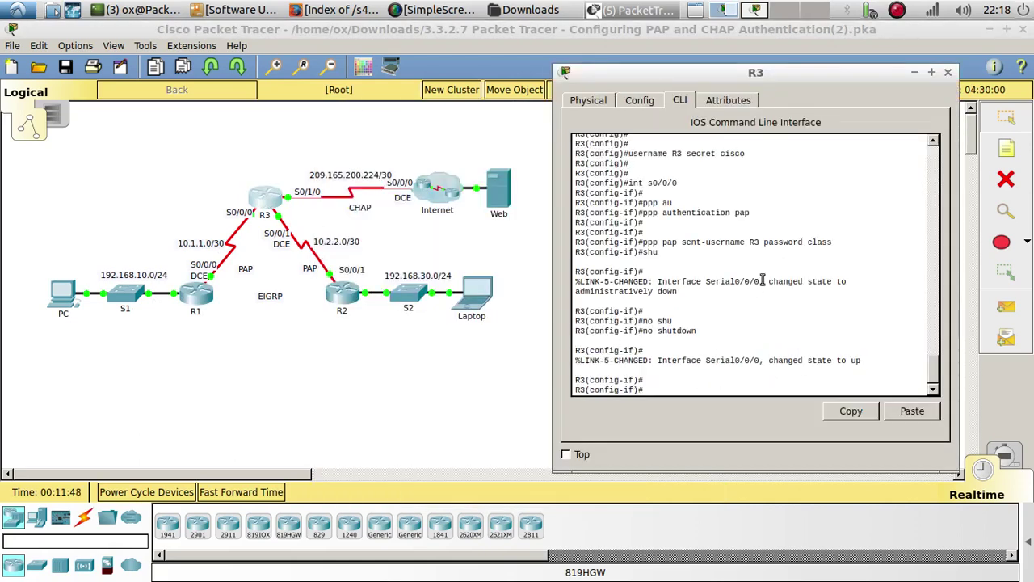
double_click(824, 240)
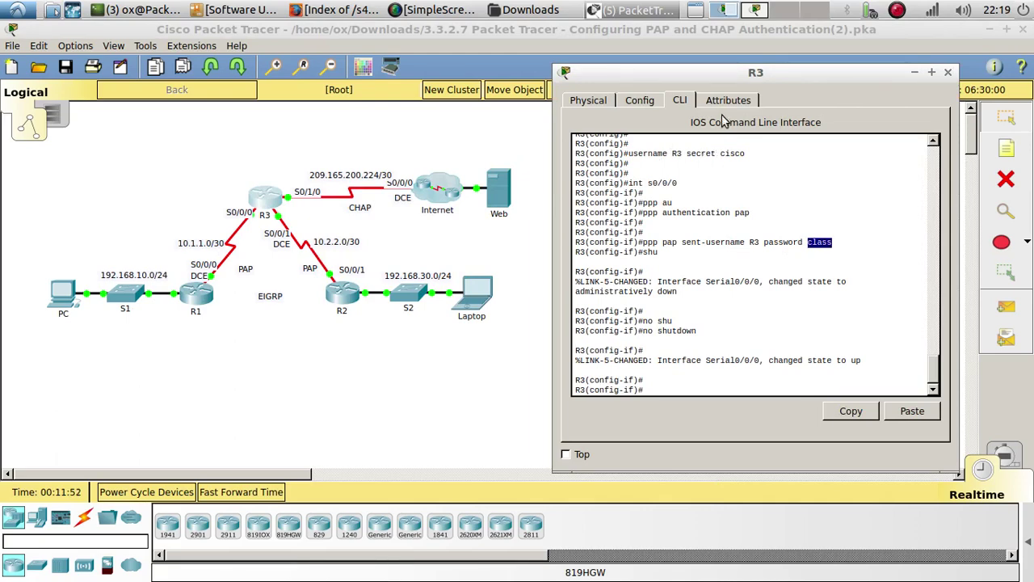
left_click_drag(711, 81, 539, 79)
left_click_drag(458, 152, 511, 155)
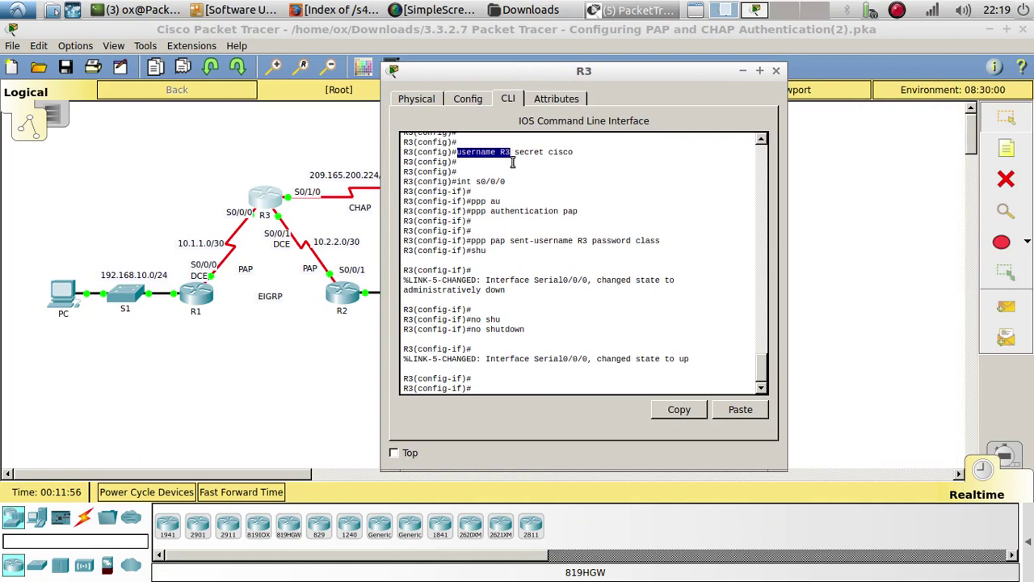
left_click(519, 386)
- Return R3 to global configuration and remove the local user R3 with 'no username R3 secret'
type("exi")
key("Return")
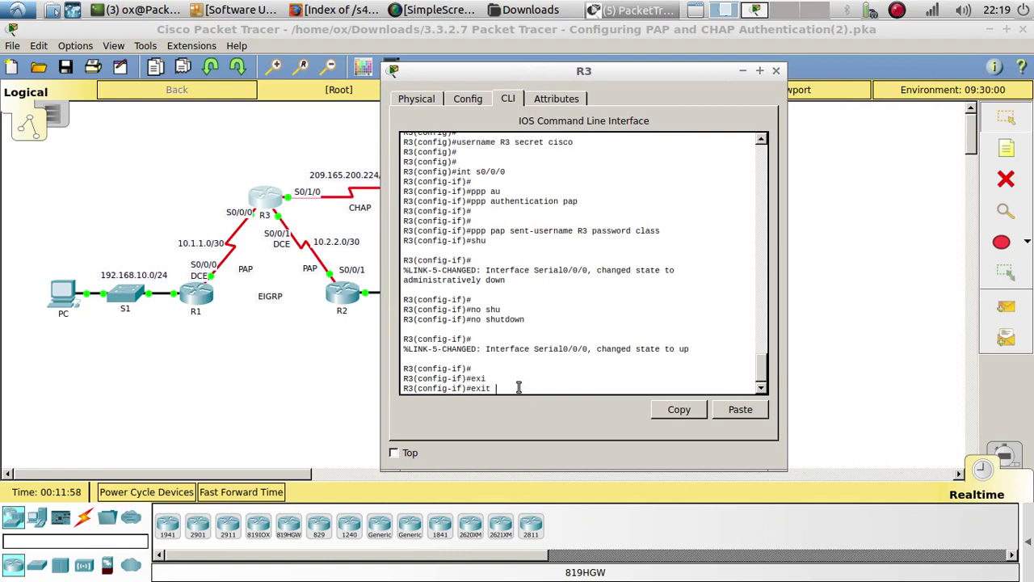
type("exit")
key("Return")
key("Up")
key("Up")
key("Up")
key("Up")
key("Up")
key("Up")
key("Up")
key("Up")
key("Up")
key("Up")
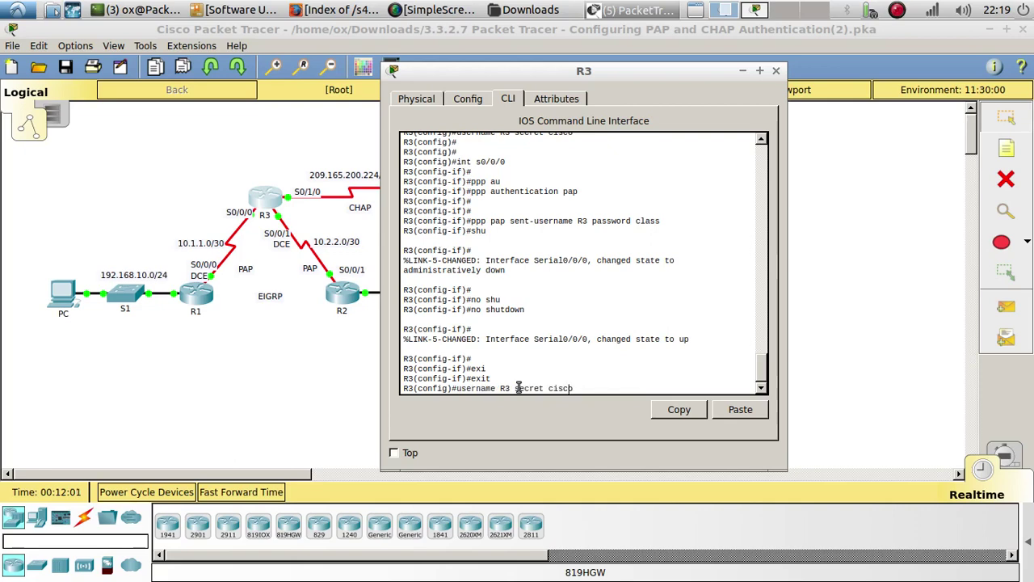
key("ctrl+a")
type("no")
key("Return")
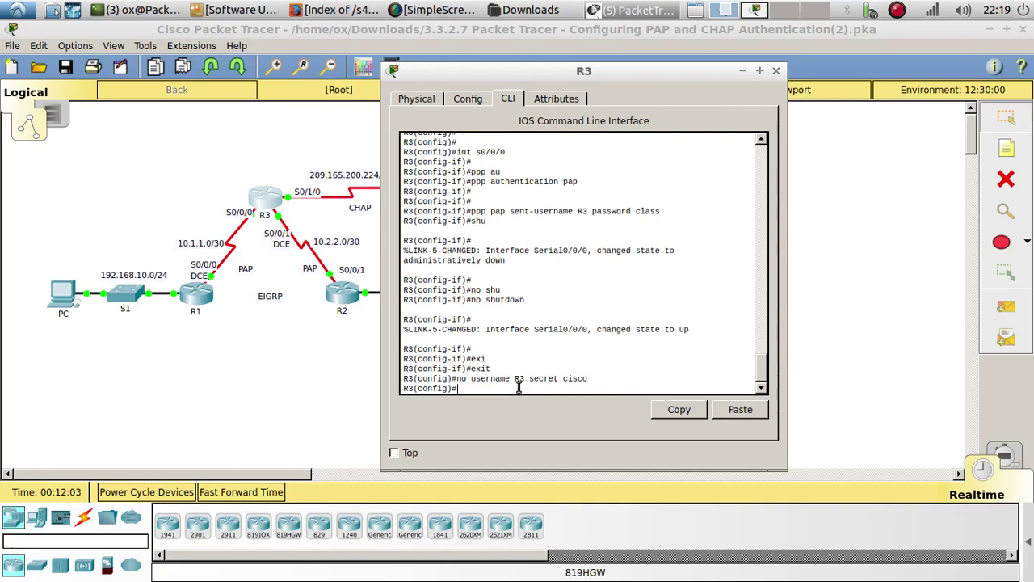
- Add local user R1 to R3 by editing the recalled username command, bringing Serial0/0/0 up
key("Up")
key("Left")
key("Left")
key("Left")
key("Left")
key("Left")
key("Left")
key("Left")
key("Left")
key("Left")
key("BackSpace")
type("1")
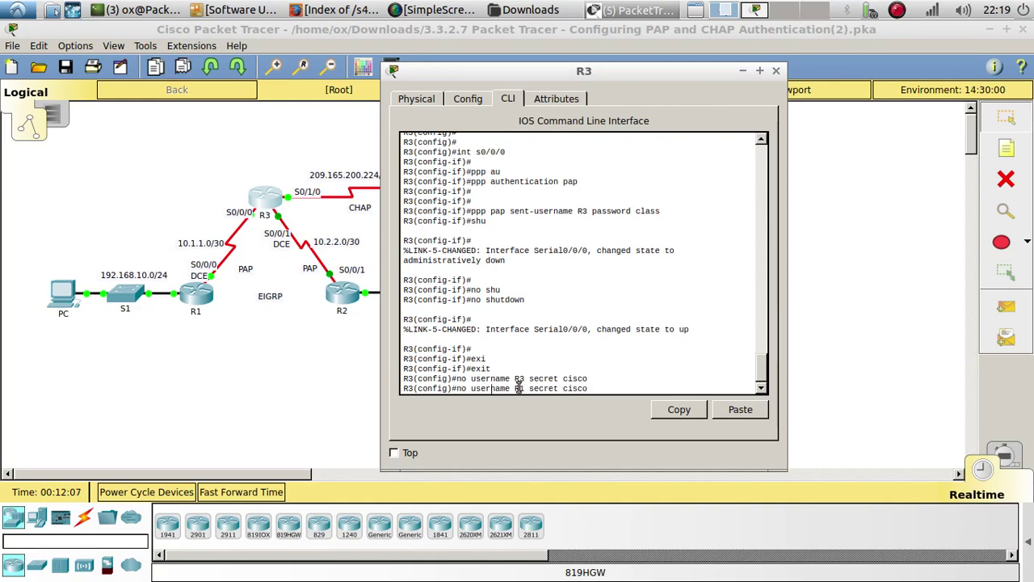
key("ctrl+a")
key("Delete")
key("Delete")
key("Delete")
key("Return")
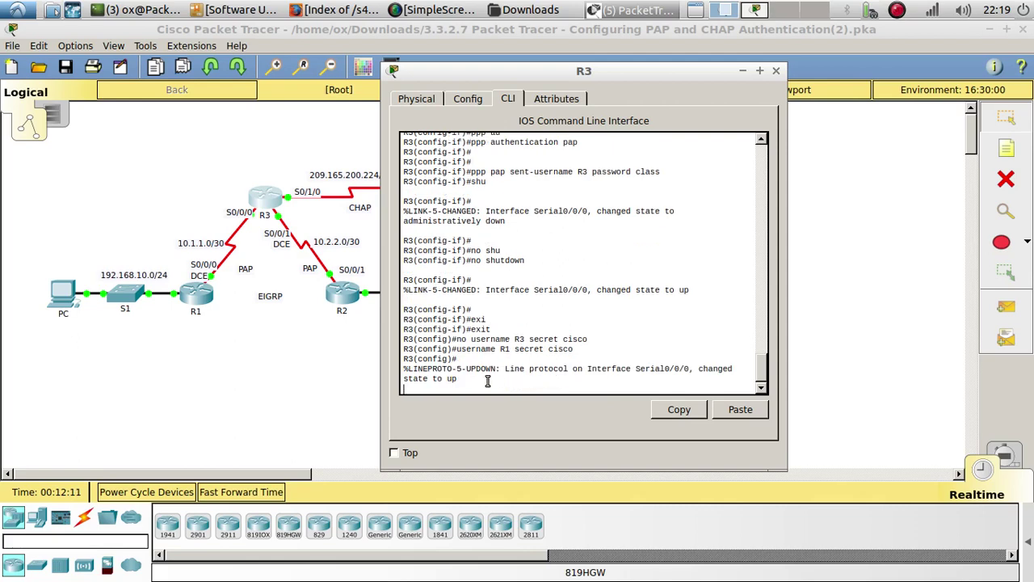
left_click_drag(496, 388, 404, 330)
left_click(437, 349)
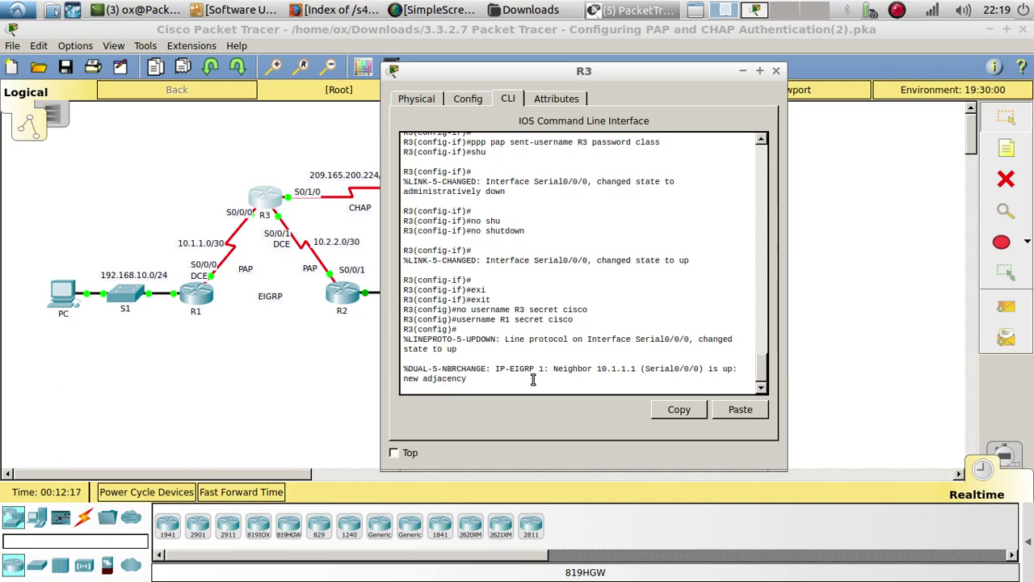
key("Return")
key("Return")
key("Up")
key("Up")
key("Up")
key("Up")
key("Up")
key("Up")
key("Up")
key("Up")
key("Up")
key("Up")
key("Up")
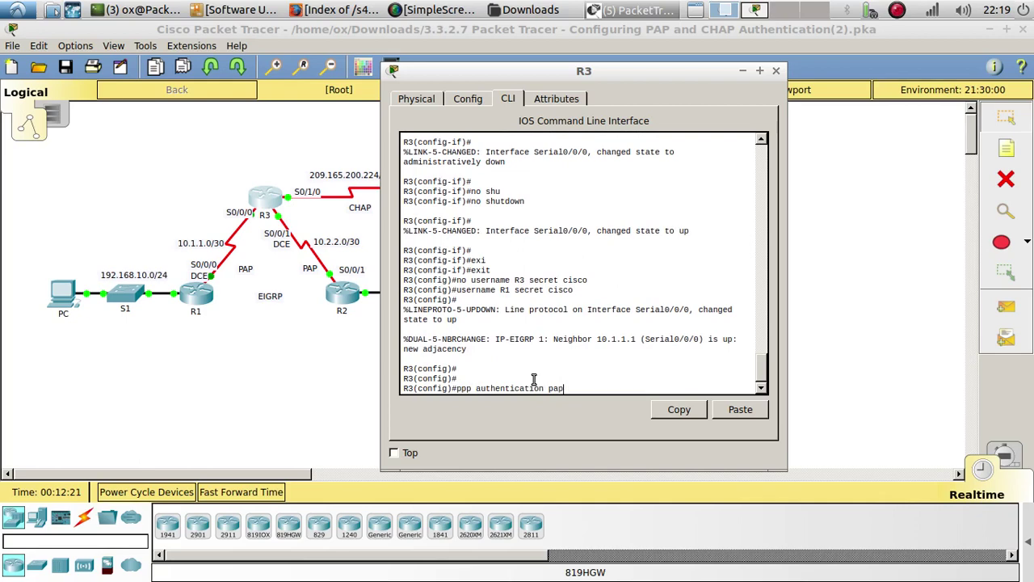
- Add local user R2 to R3 by editing the recalled username R1 command
key("Down")
key("BackSpace")
type("2")
key("Return")
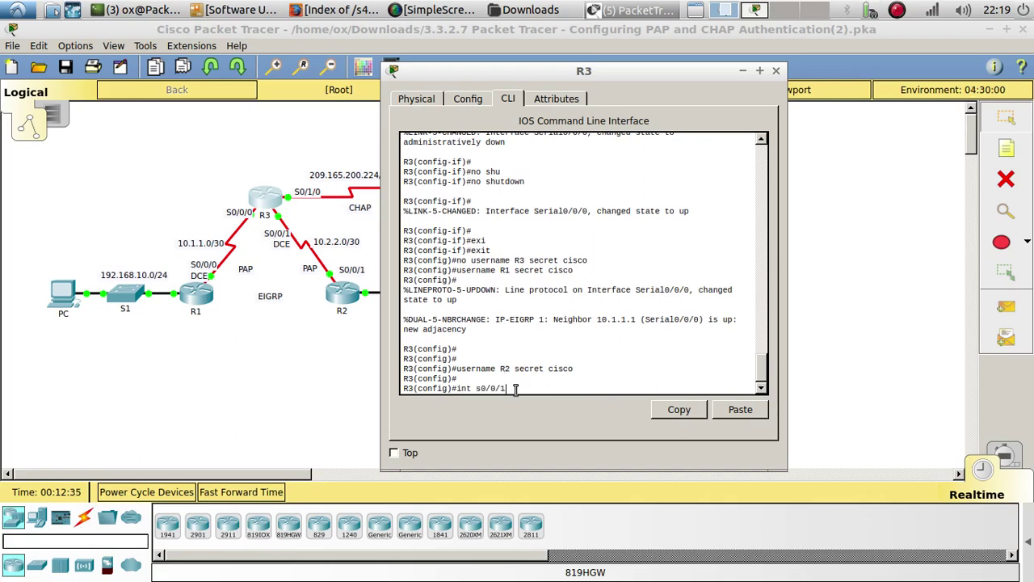
- Enable PAP authentication on R3's Serial0/0/1 interface
type("int s0/0/1")
key("Return")
key("Return")
key("Return")
type("ppp au")
key("Tab")
type("pap")
key("Return")
key("Return")
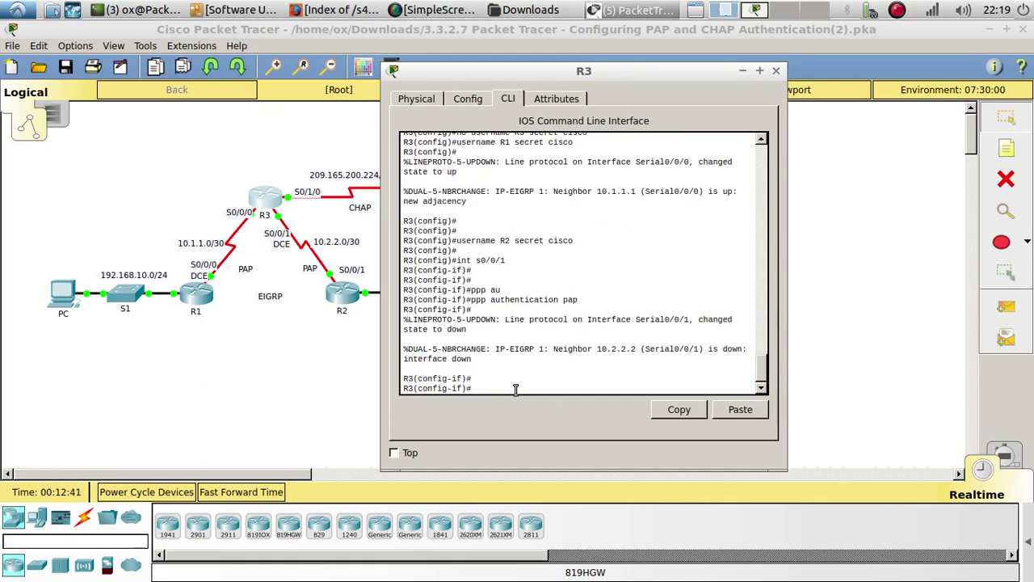
left_click_drag(501, 366, 402, 321)
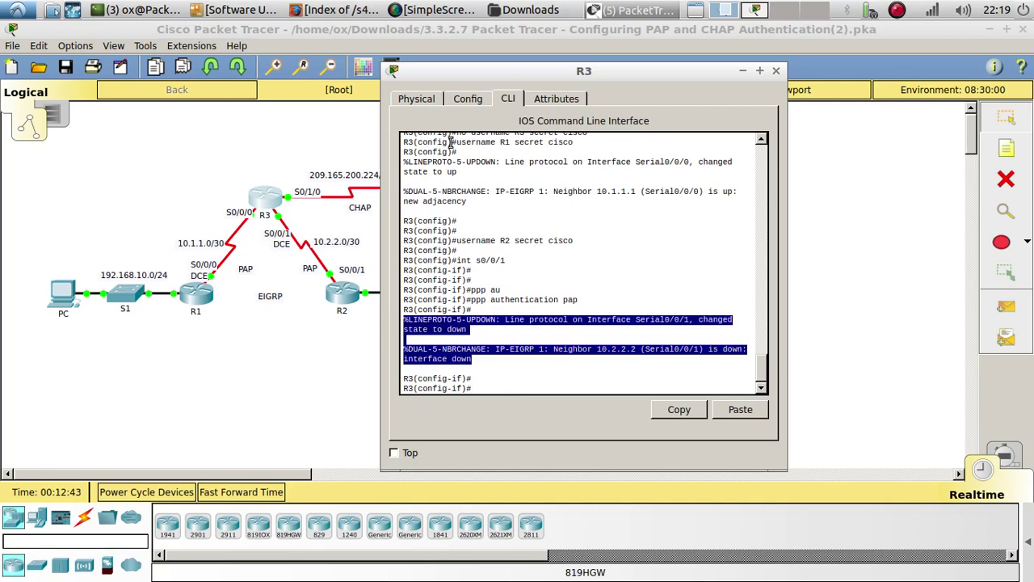
left_click_drag(503, 71, 319, 78)
left_click_drag(423, 69, 574, 79)
left_click(505, 396)
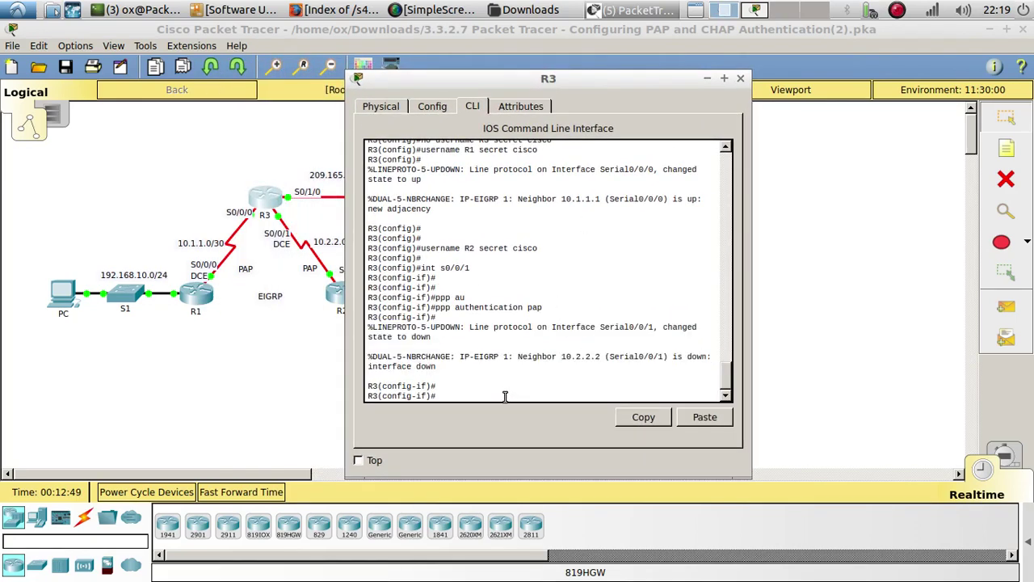
- Build the 'ppp pap sent-username R3' command, checking the syntax help for its options
type("pap")
type(" ap")
key("Tab")
type("ap ?")
type("se")
key("Tab")
type("?")
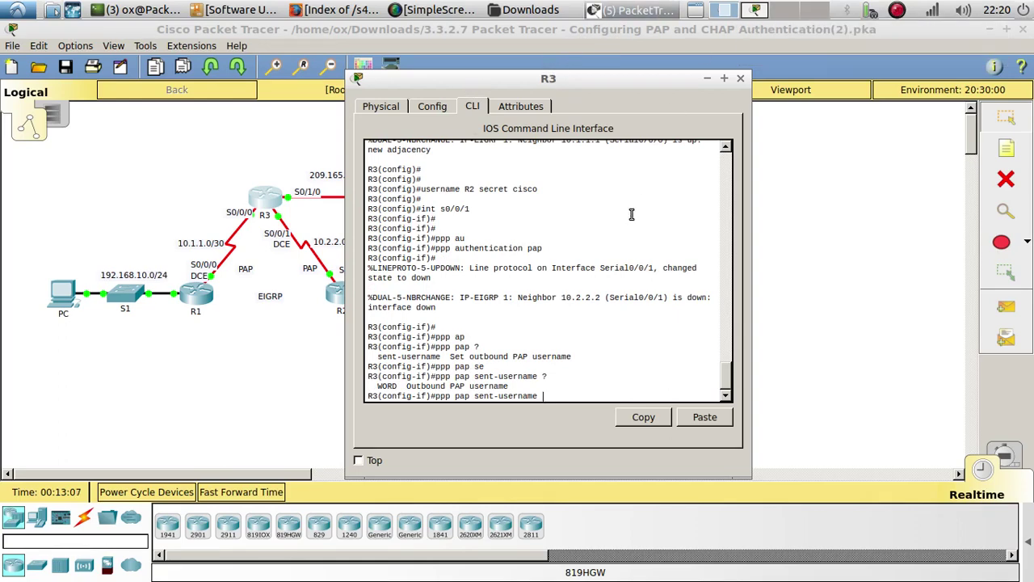
scroll(559, 295, "up", 6)
scroll(559, 295, "up", 2)
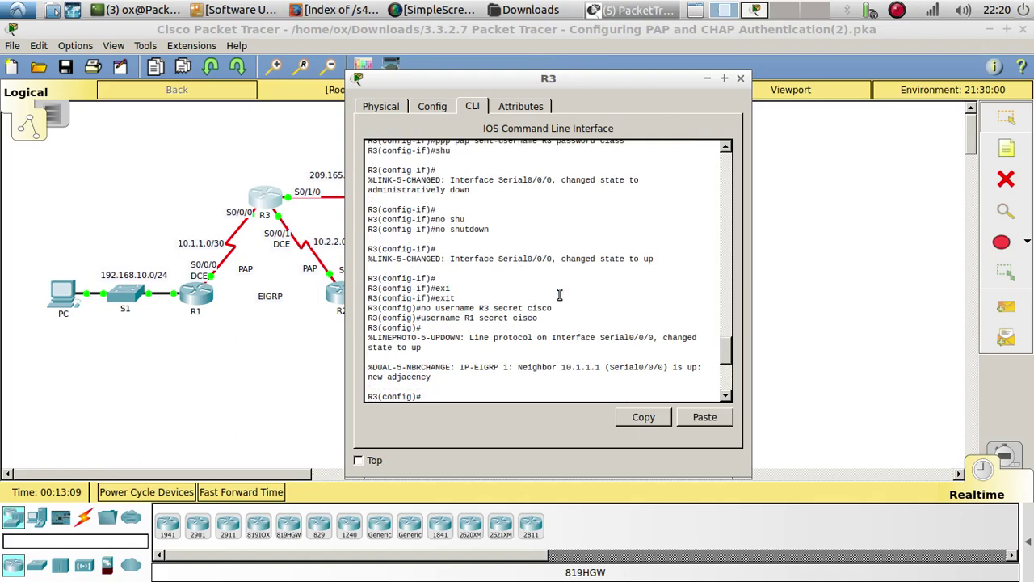
scroll(497, 326, "up", 6)
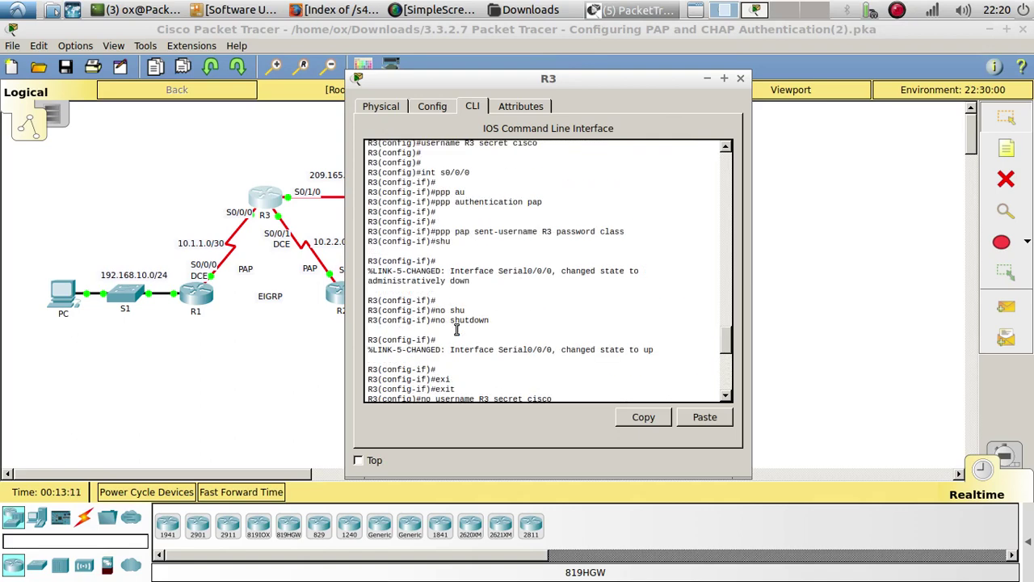
scroll(529, 324, "down", 2)
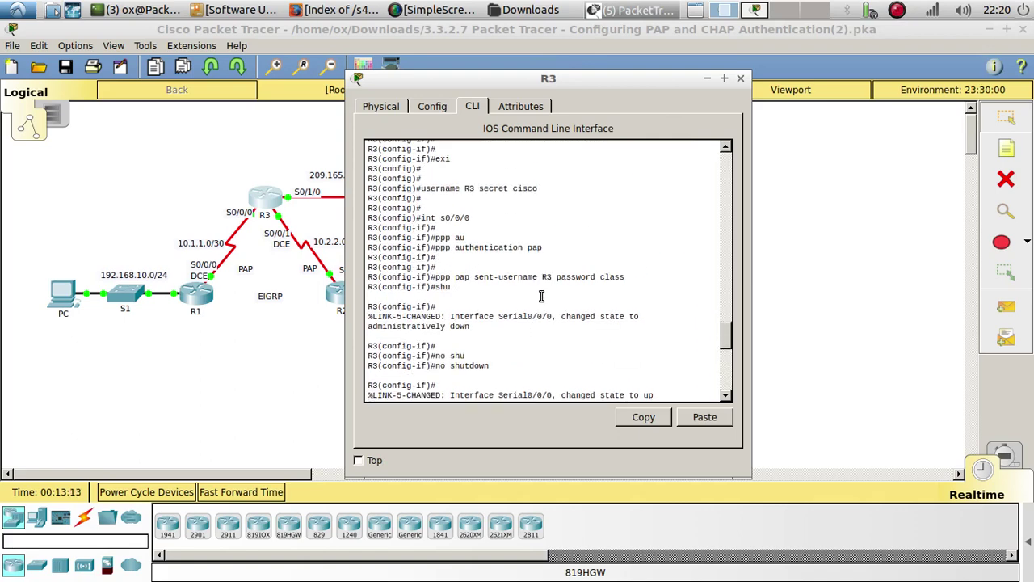
scroll(543, 287, "down", 4)
scroll(540, 300, "down", 6)
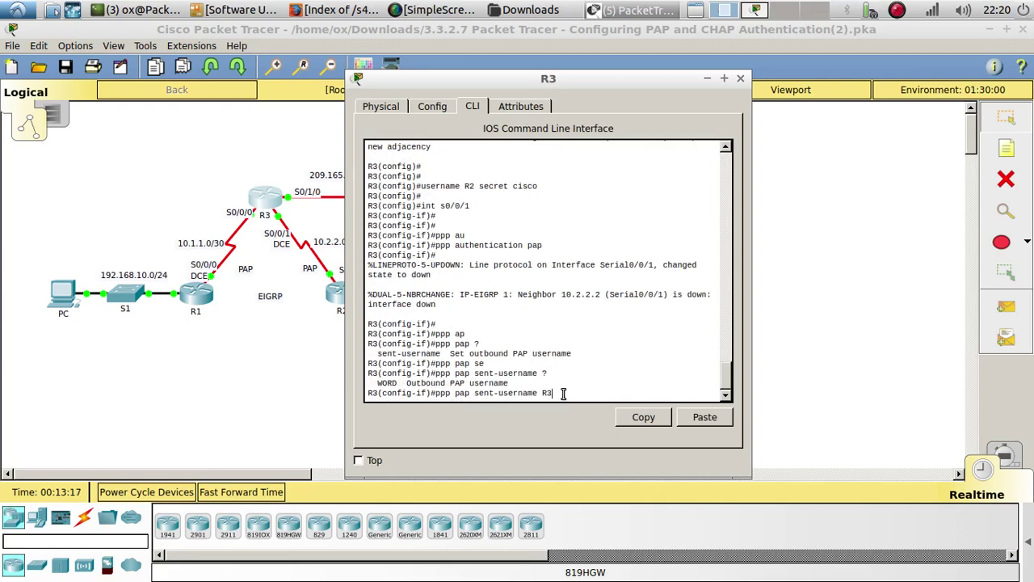
type("?")
type("p")
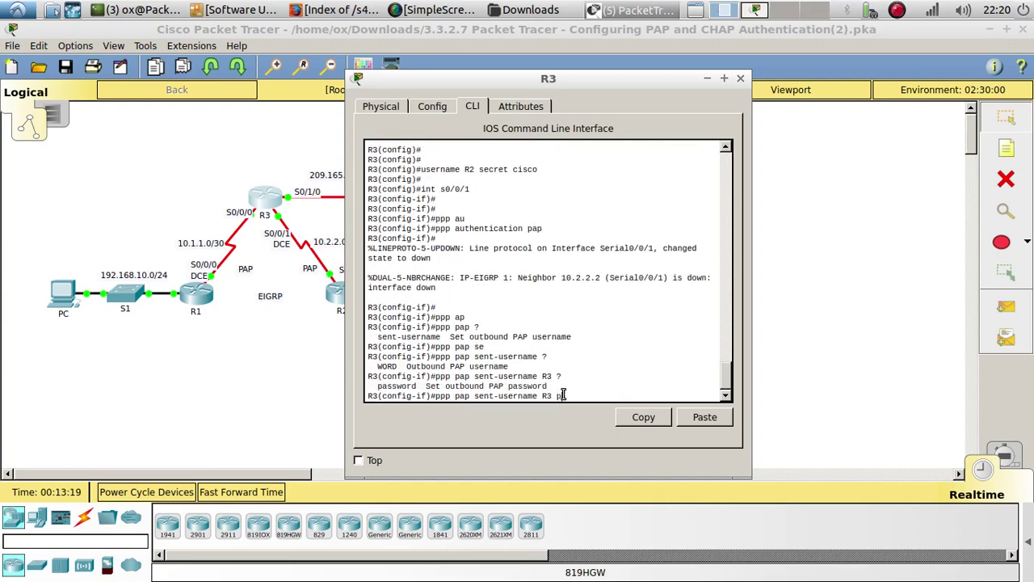
- Finish the sent-username command with R3's PAP password and run it
key("Tab")
type("?")
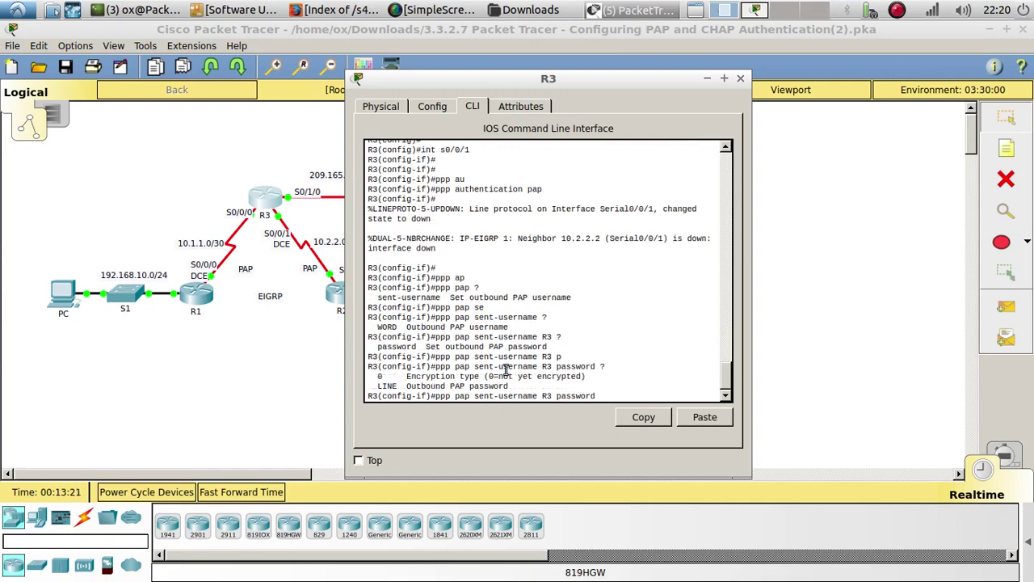
scroll(499, 339, "up", 8)
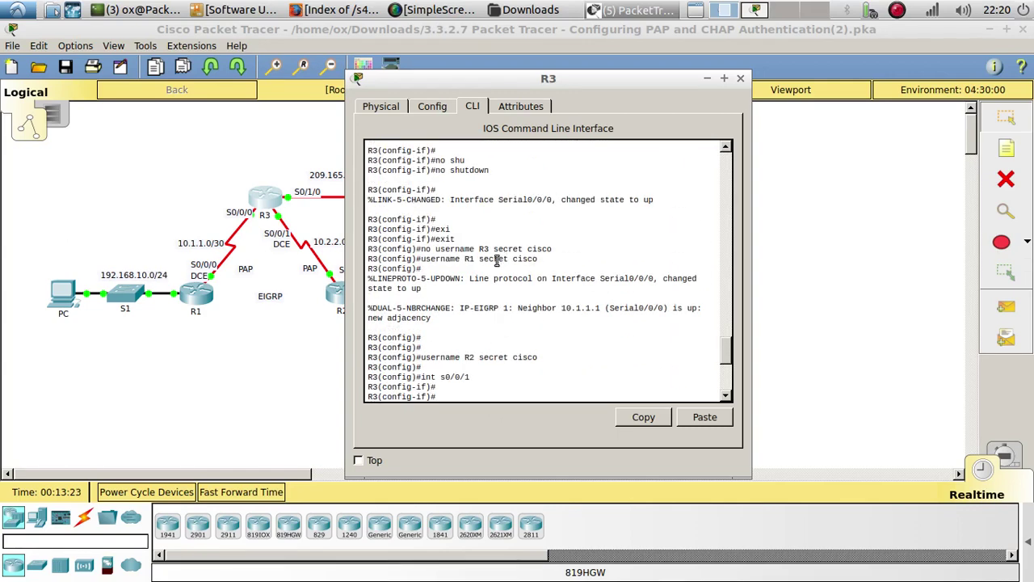
scroll(498, 258, "down", 5)
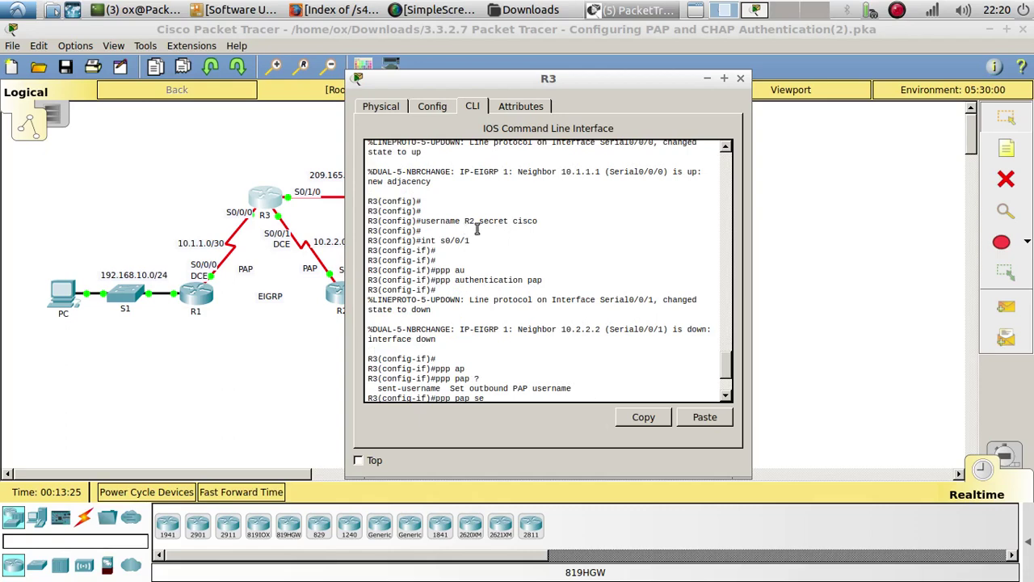
scroll(526, 267, "down", 4)
type("ciass")
key("Return")
key("Return")
key("Return")
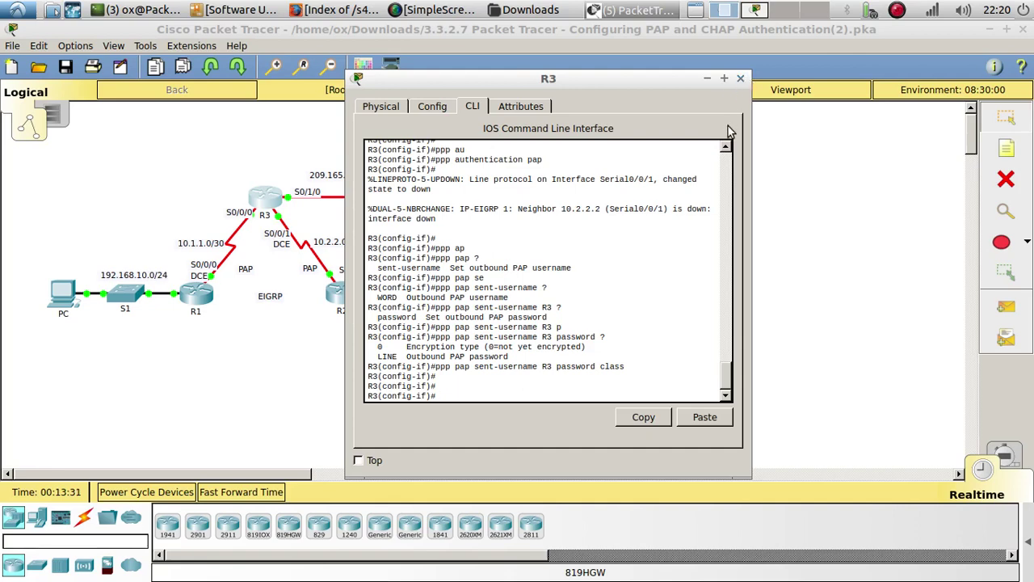
- Switch from R3 to R2's CLI and exit to global configuration mode
left_click(740, 79)
left_click(340, 295)
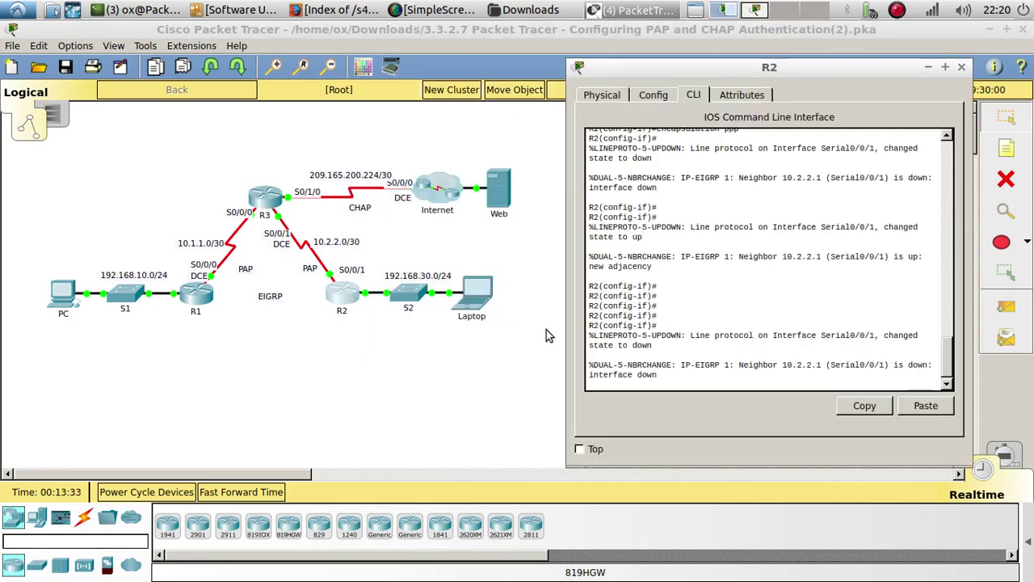
key("Return")
key("Return")
key("Return")
type("exir")
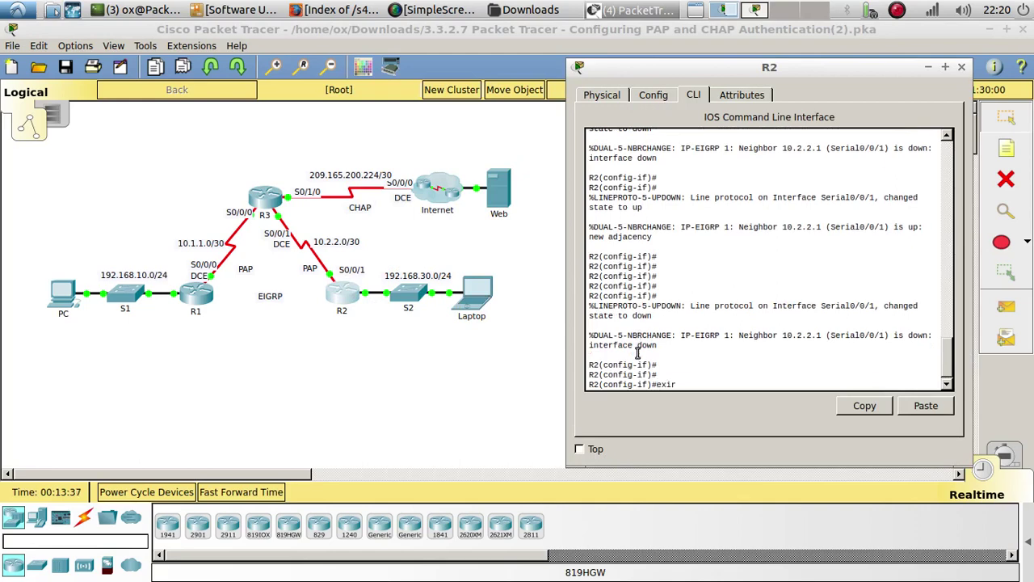
key("BackSpace")
type("t")
key("Return")
key("Return")
key("Return")
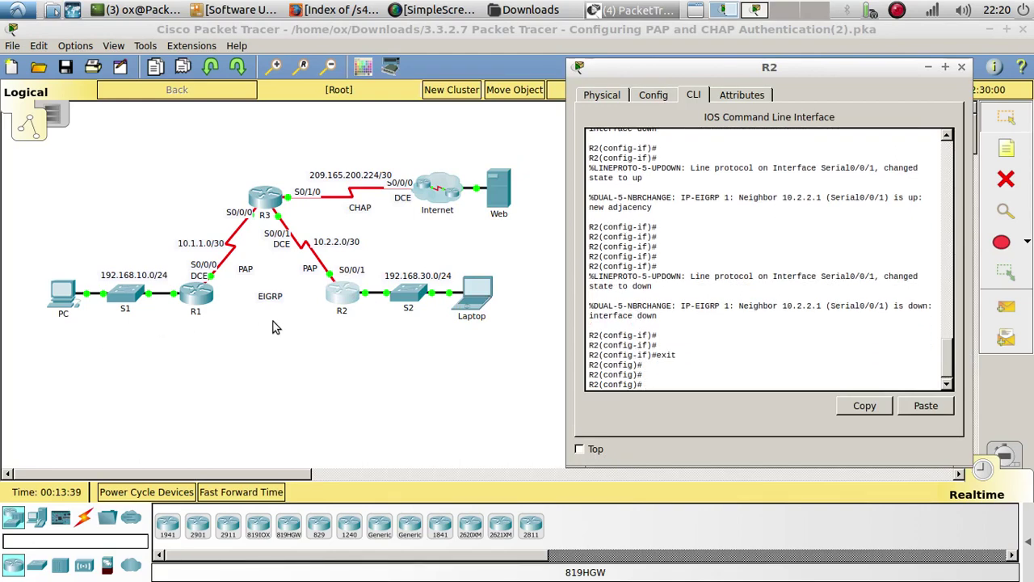
- Add local user R3 on R2 with the password R3 sends, looked up in R3's console
type("u")
key("Tab")
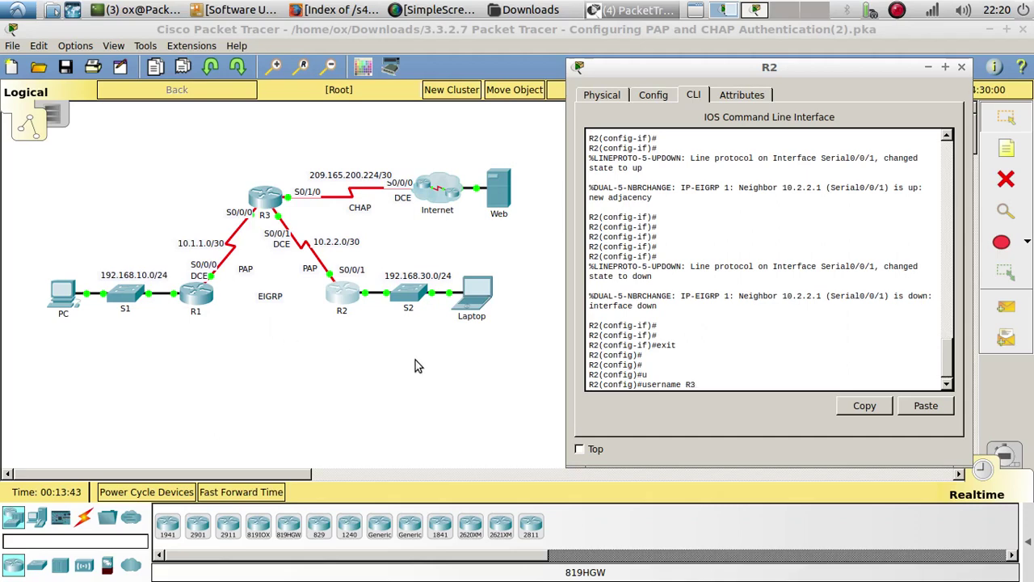
type("R3 se")
key("Tab")
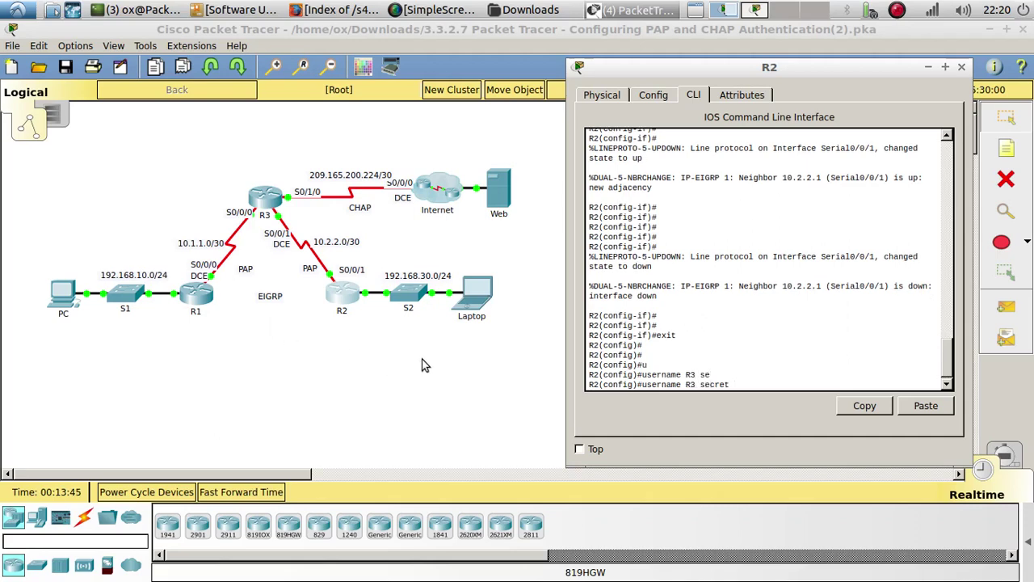
type("?")
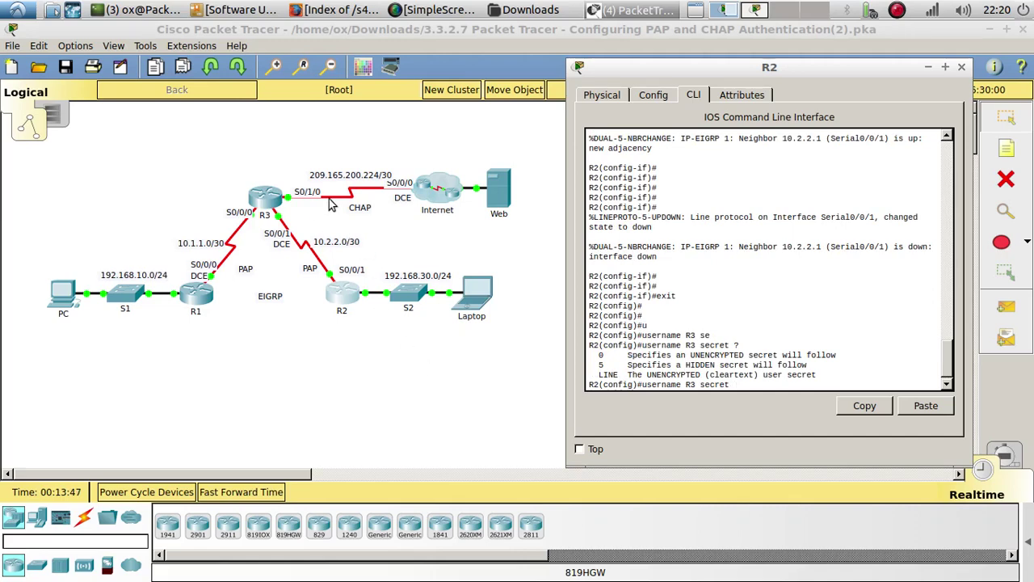
left_click(273, 194)
scroll(540, 414, "down", 4)
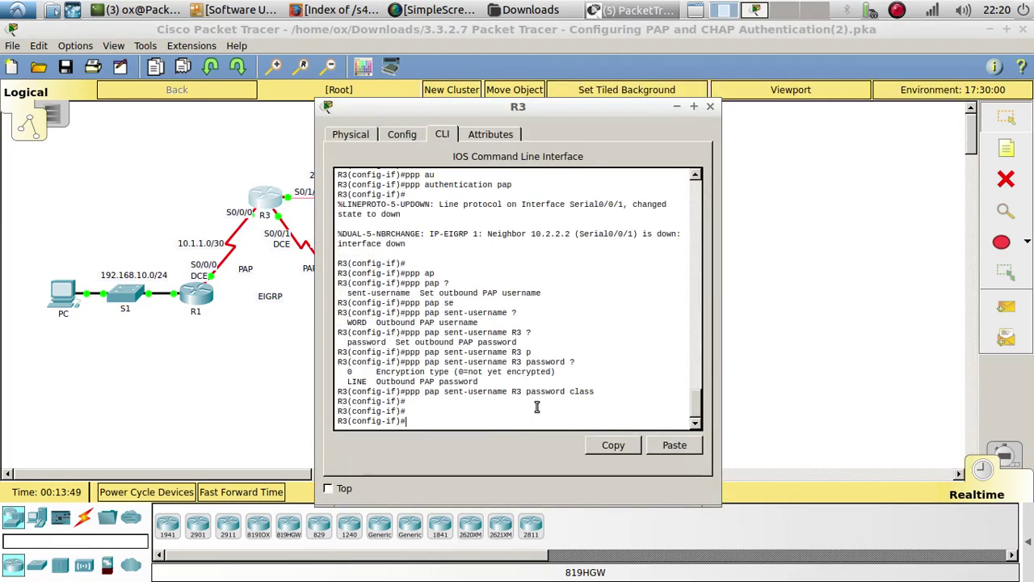
double_click(578, 392)
scroll(539, 386, "up", 3)
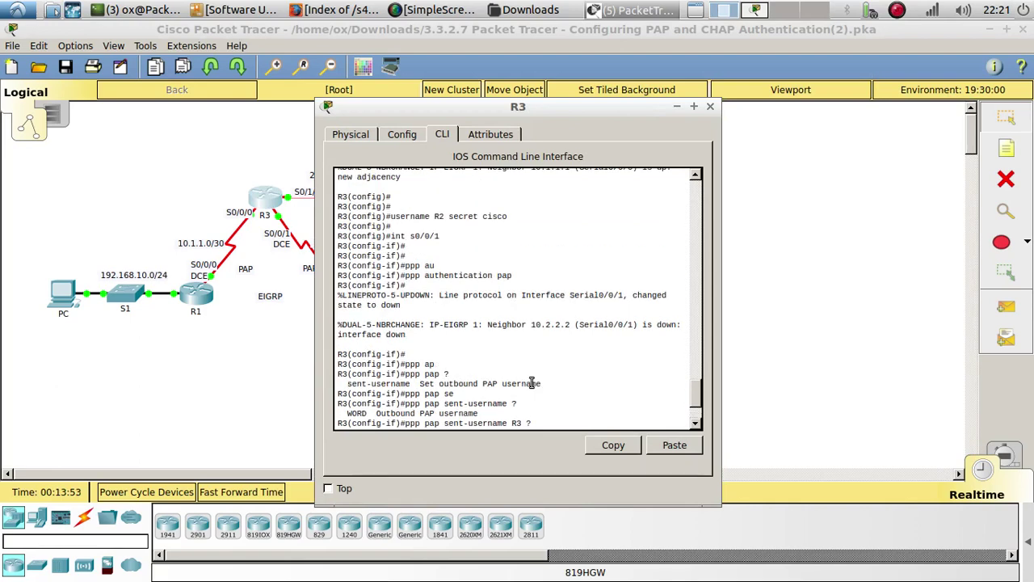
scroll(530, 383, "down", 3)
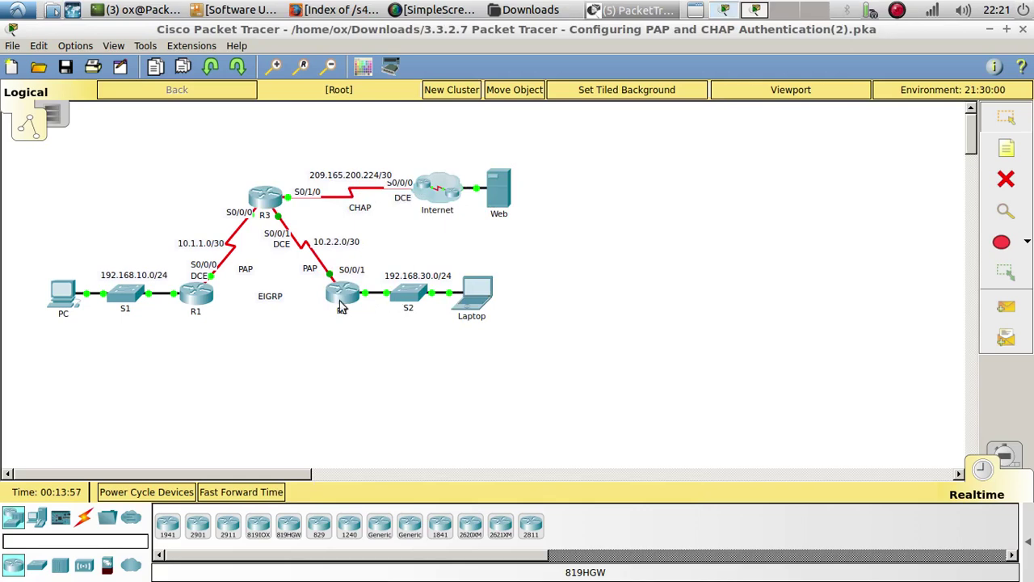
left_click(339, 301)
type("clas")
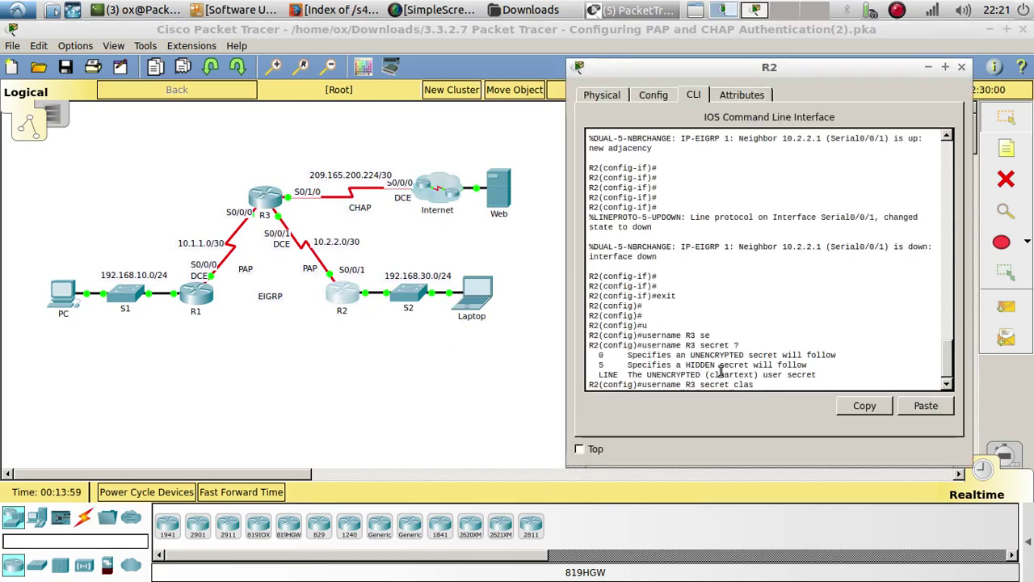
type("s")
key("Return")
key("Return")
key("Return")
- Enable PAP authentication on R2's Serial0/0/1 interface
type("int 0")
key("BackSpace")
type("s0/0/1")
key("Return")
key("Return")
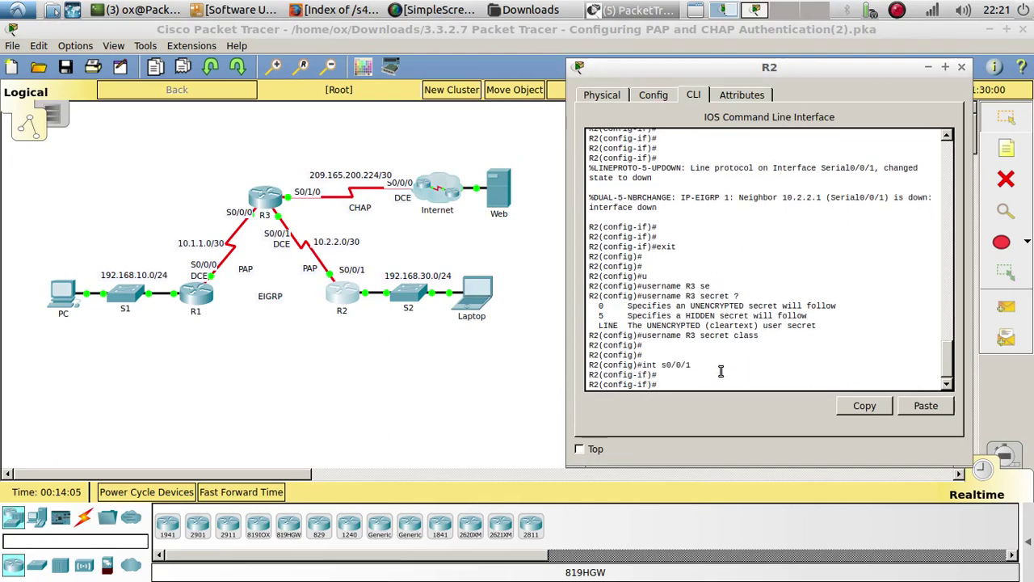
type("ppp au")
key("Tab")
type("pap")
key("Return")
key("Return")
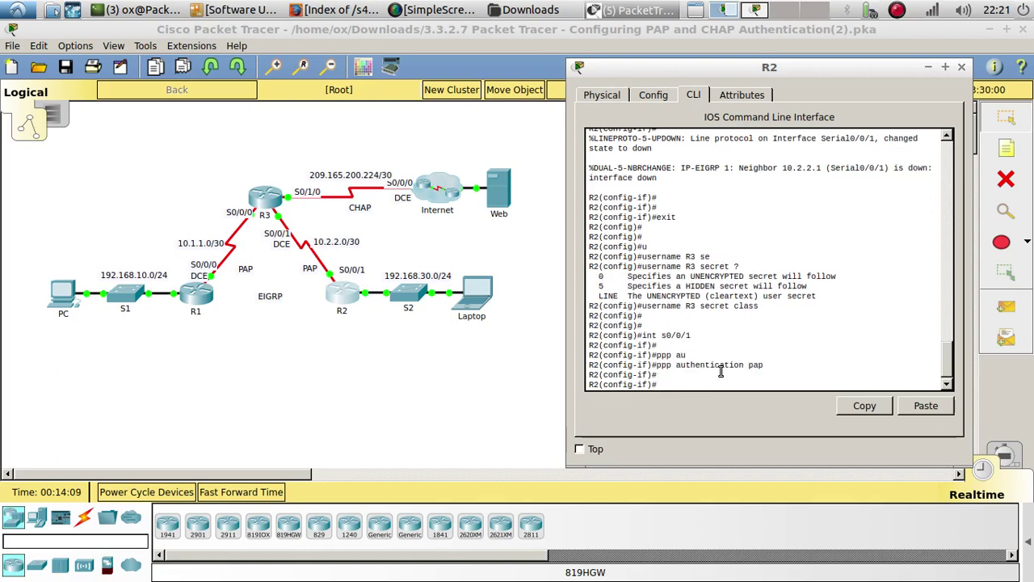
- Build the 'ppp pap sent-username R2 password' command, rechecking R3's configuration
type("ppp pap")
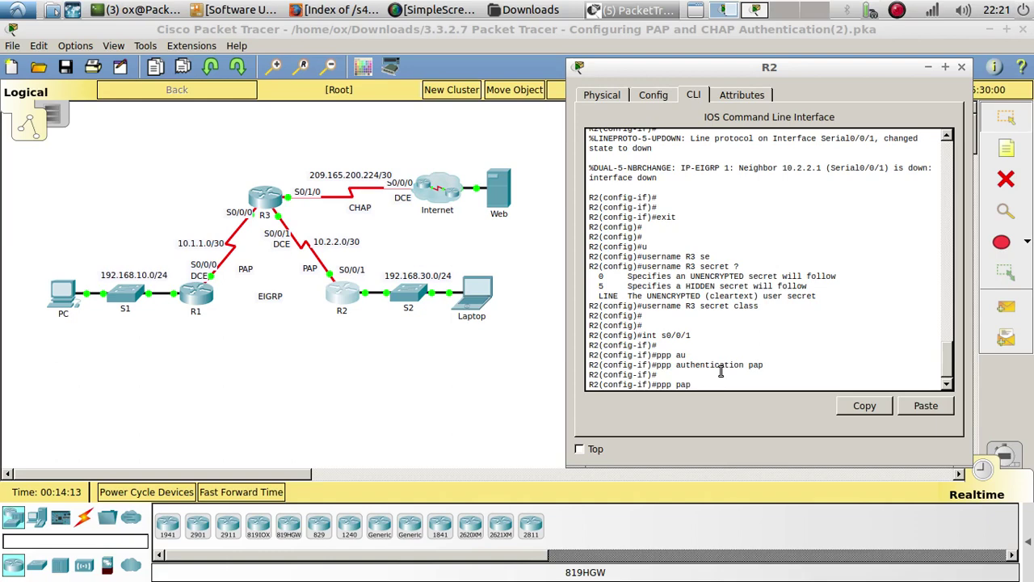
type(" s")
key("Tab")
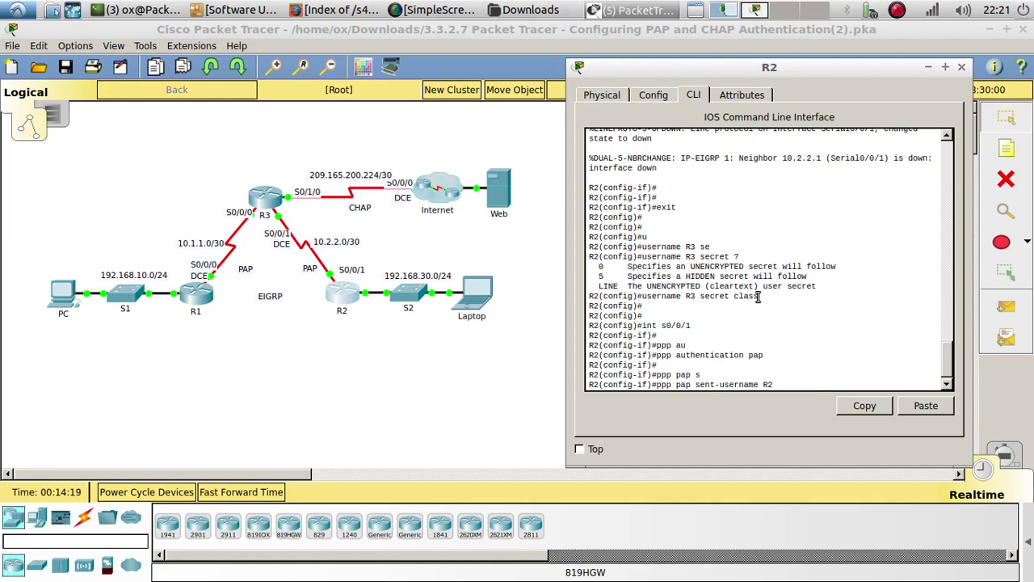
type("po")
key("Tab")
key("BackSpace")
key("Tab")
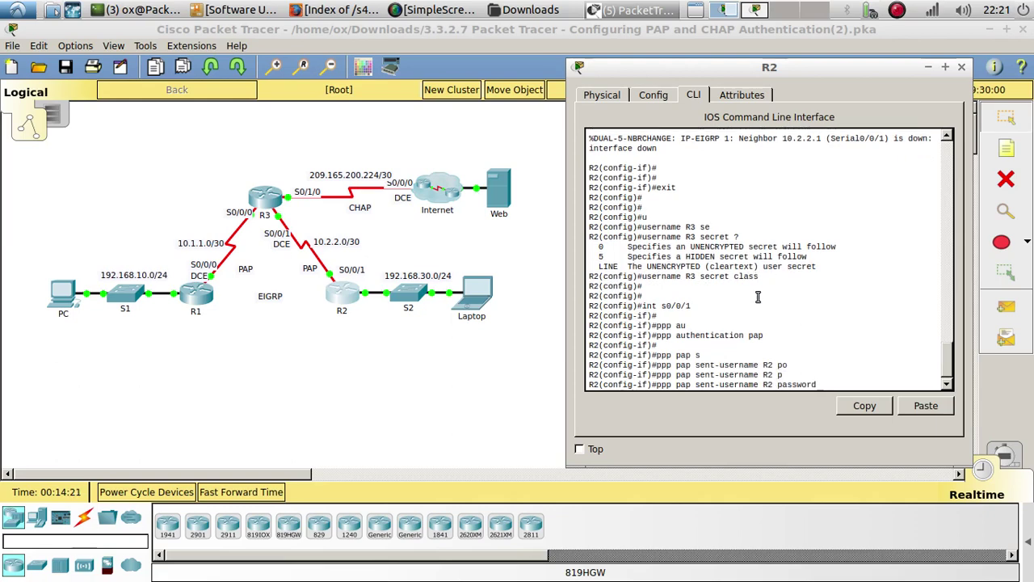
left_click(266, 198)
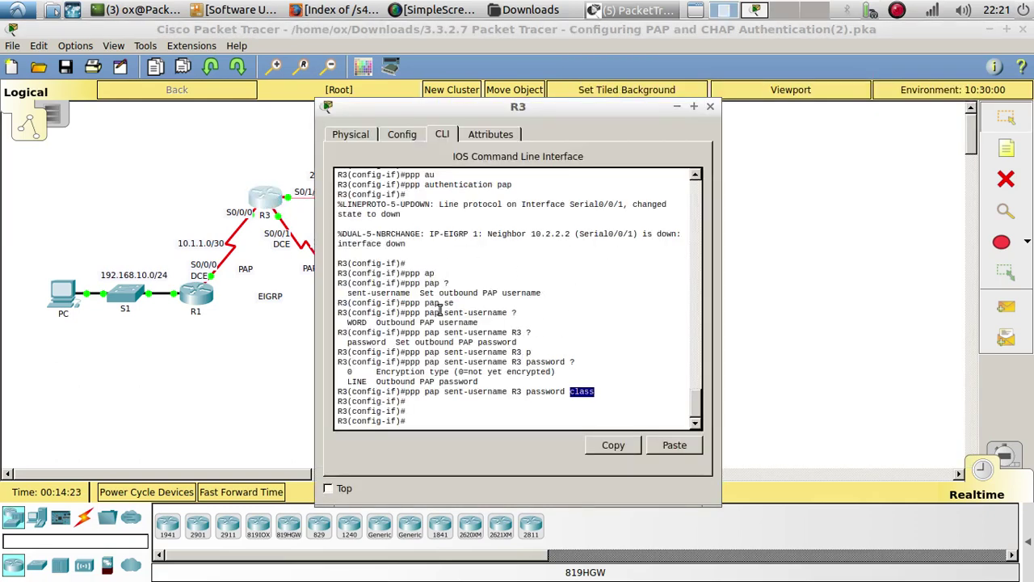
scroll(517, 379, "up", 5)
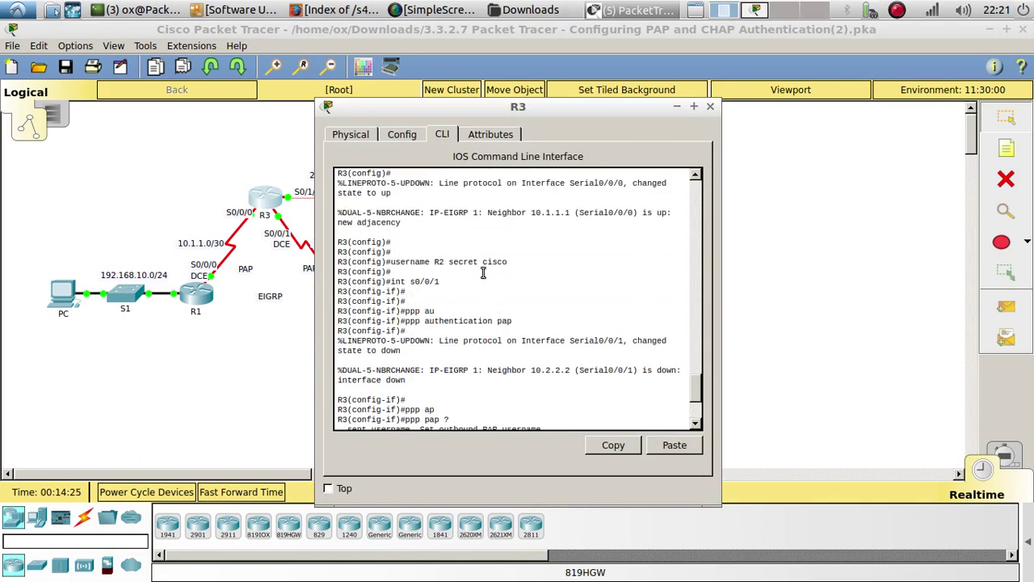
left_click(313, 336)
left_click(343, 297)
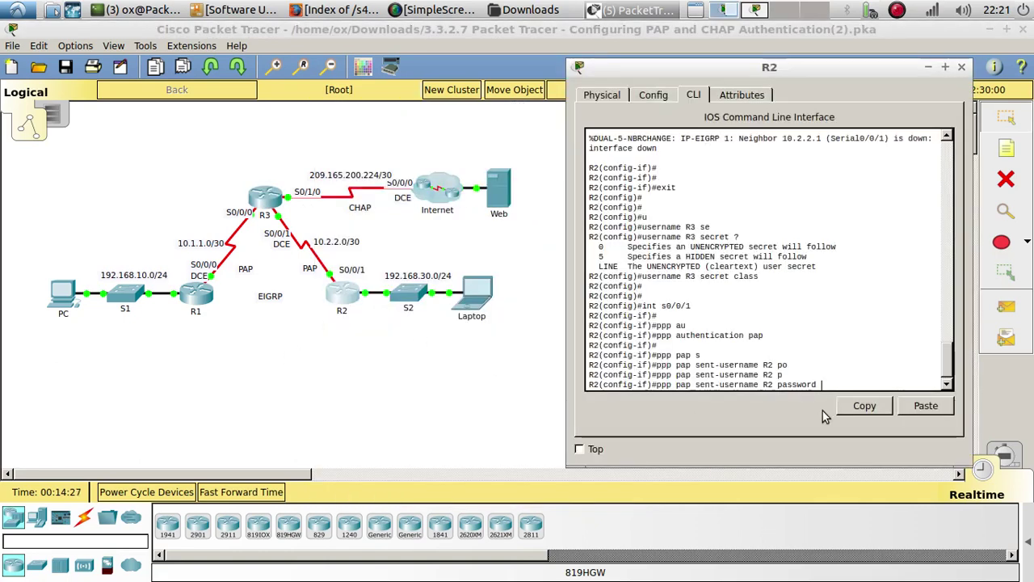
- Complete R2's outbound PAP credentials with its password, bringing the link up
type("cisco")
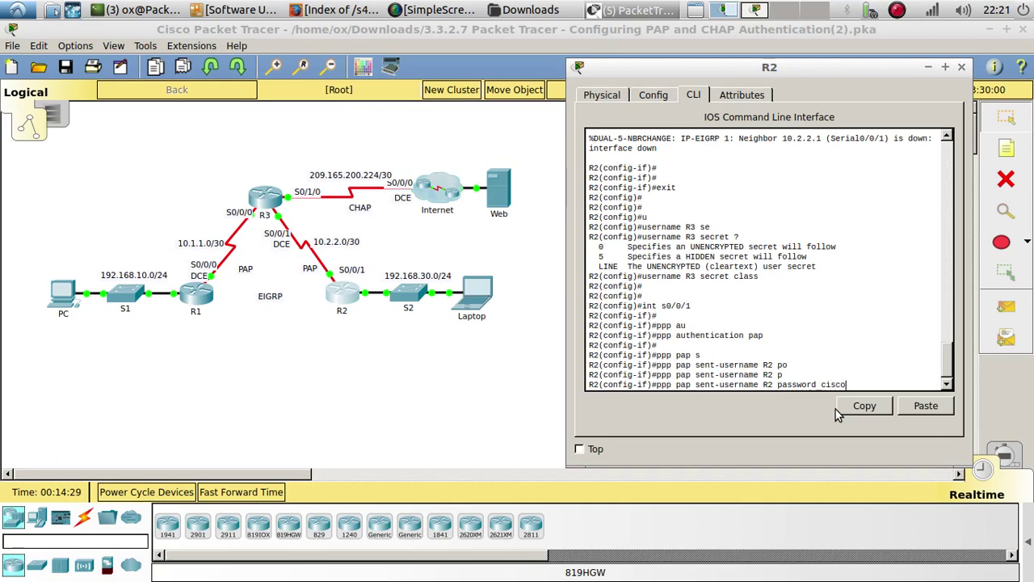
key("Return")
key("Return")
key("Return")
key("Return")
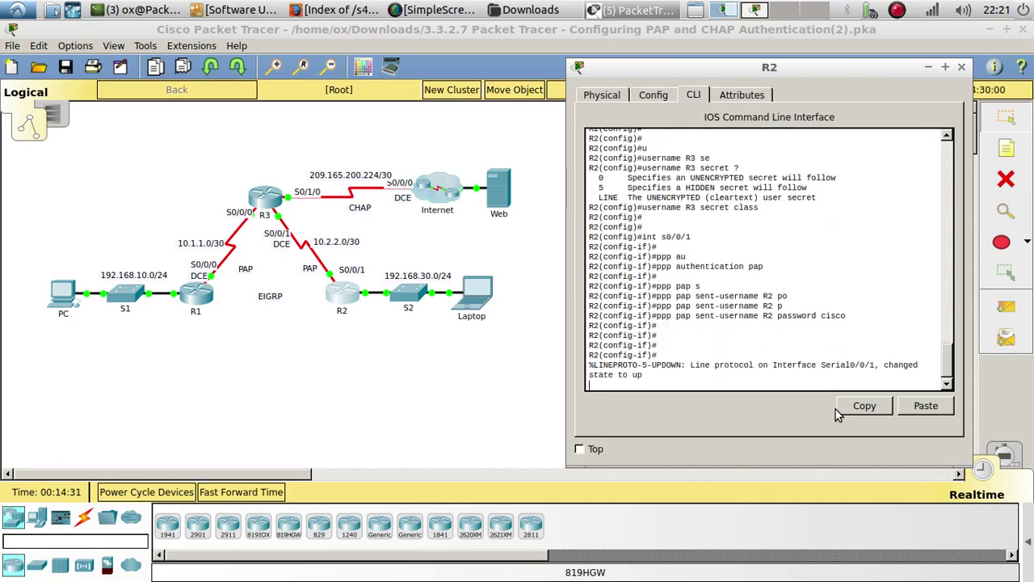
left_click_drag(670, 382, 589, 331)
left_click(656, 364)
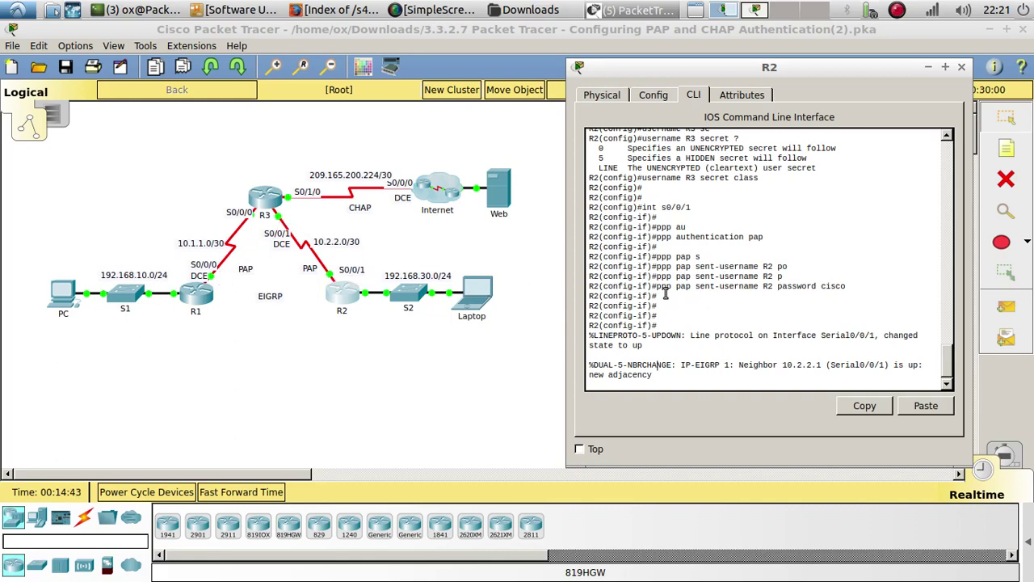
left_click(756, 9)
scroll(304, 360, "down", 3)
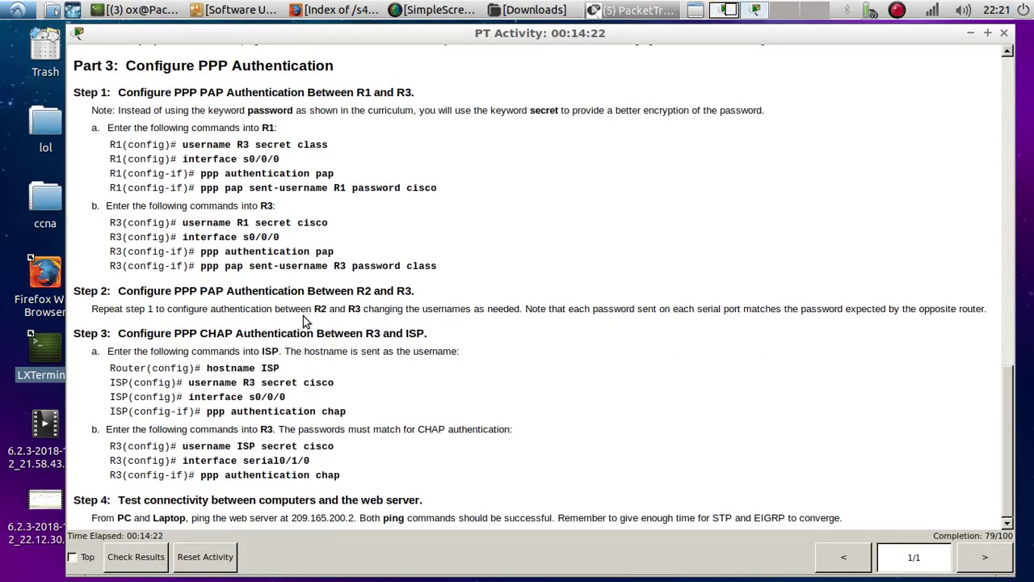
triple_click(495, 309)
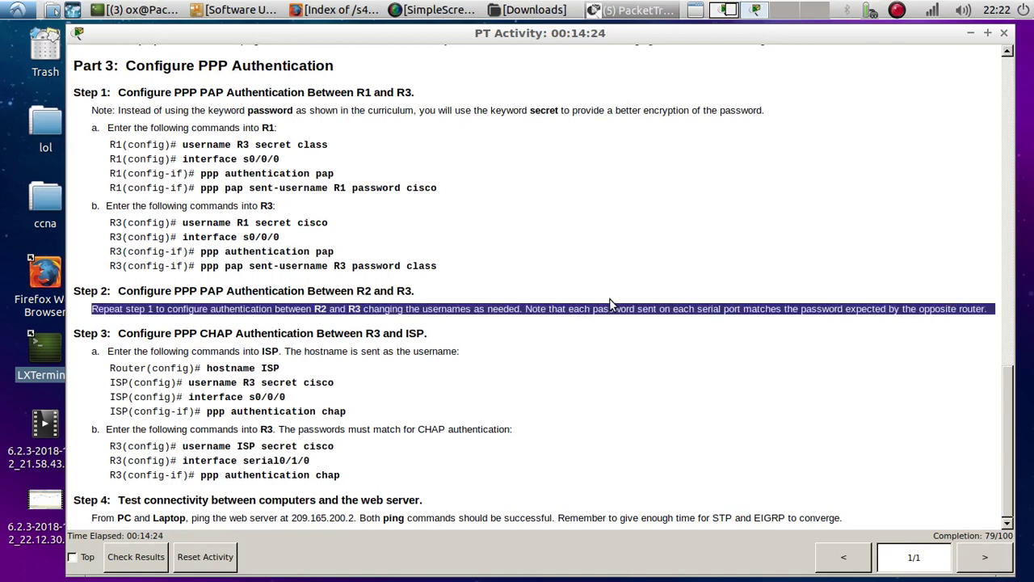
left_click(234, 350)
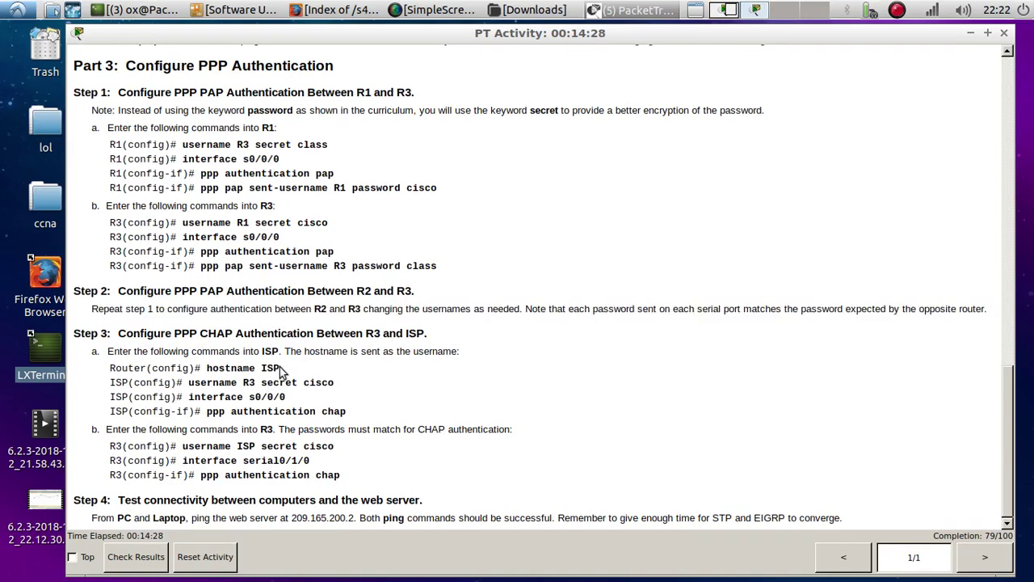
left_click_drag(273, 367, 207, 367)
key("ctrl+c")
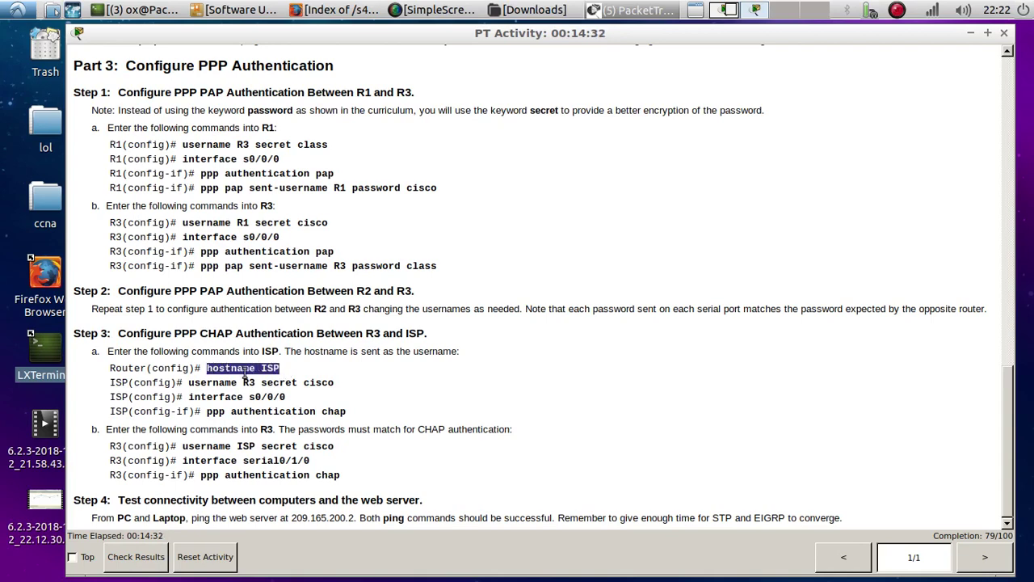
left_click(723, 16)
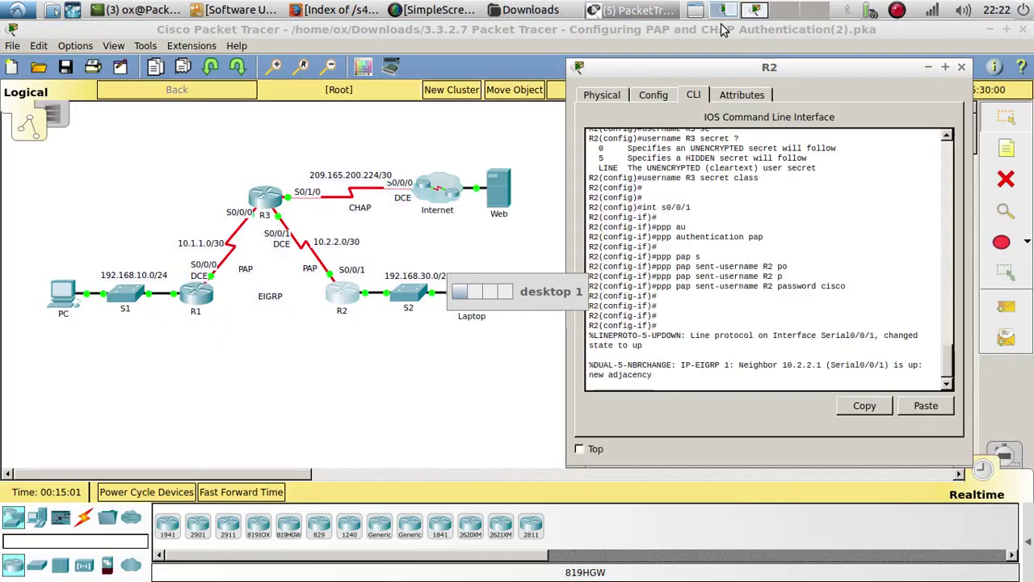
- Open the ISP router's CLI in the Internet cluster and set its hostname to ISP
left_click(430, 194)
left_click(430, 223)
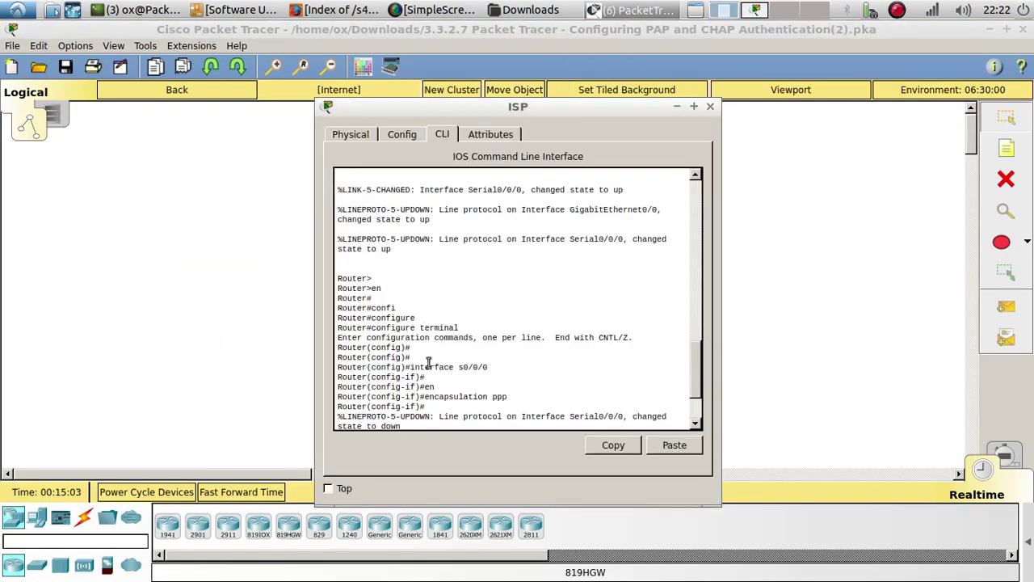
key("Return")
key("Return")
key("Return")
key("Return")
key("Return")
key("Return")
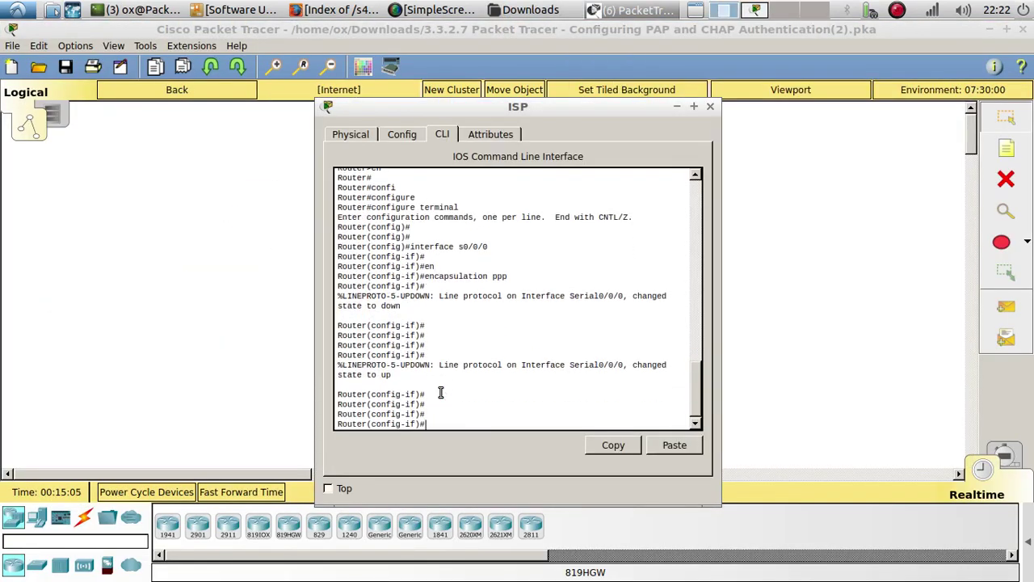
type("exit")
key("Return")
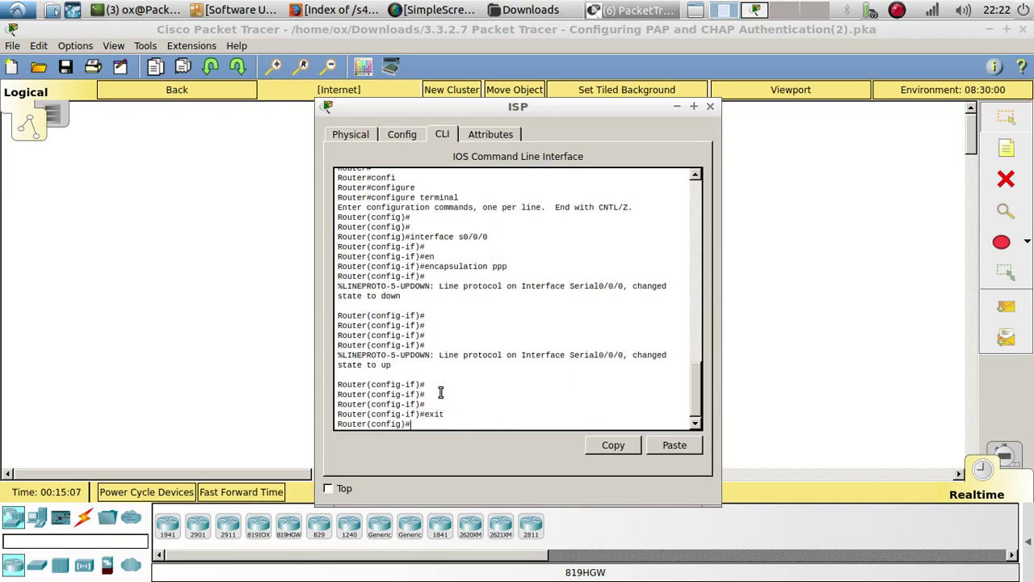
left_click(674, 445)
key("Return")
key("Return")
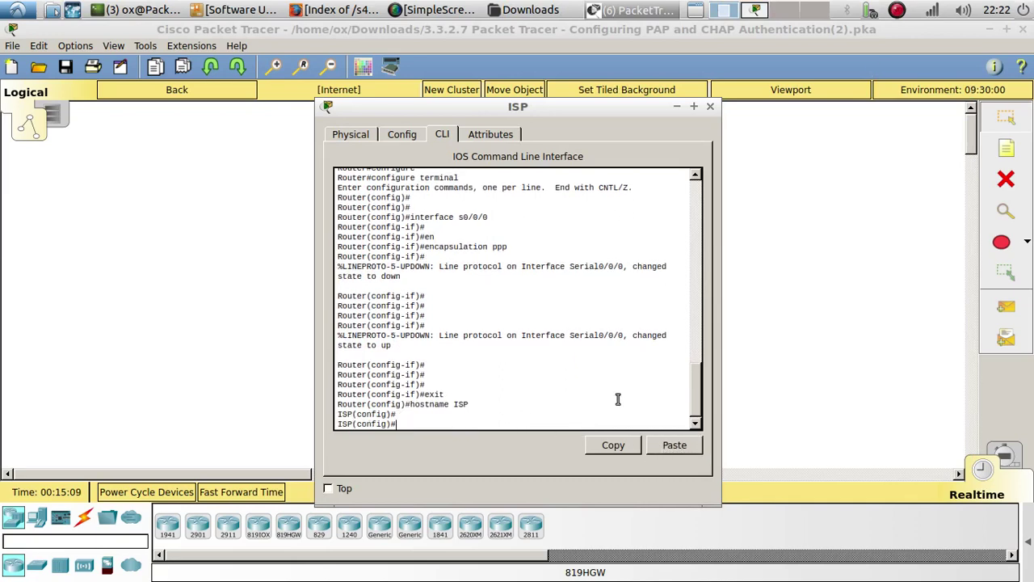
- Copy the username R3 command from the instructions and add user R3 on ISP
left_click(724, 9)
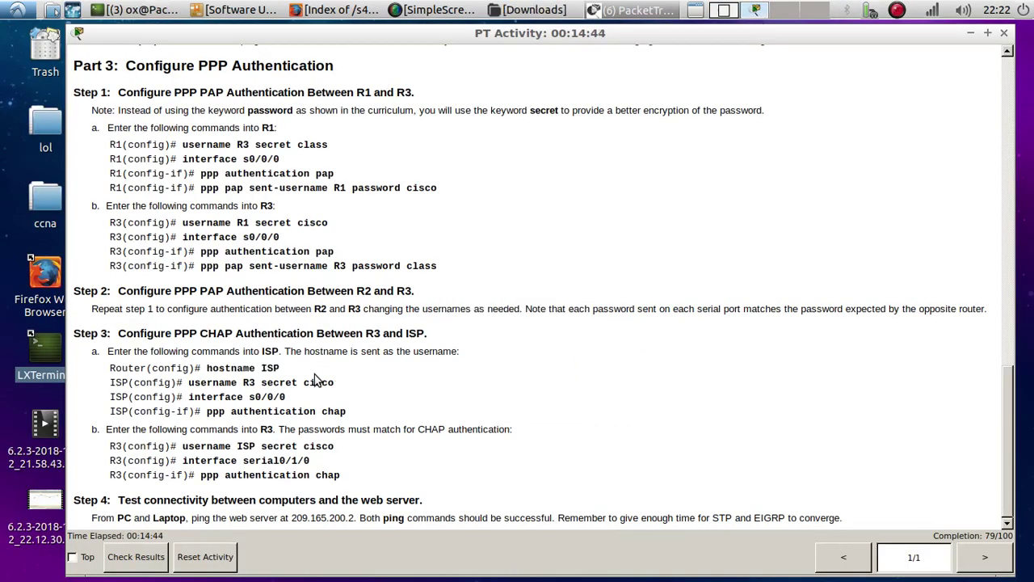
mouse_move(188, 382)
left_mouse_down()
mouse_move(293, 397)
mouse_move(336, 383)
mouse_move(191, 381)
left_mouse_up()
key("ctrl+c")
left_click(337, 386)
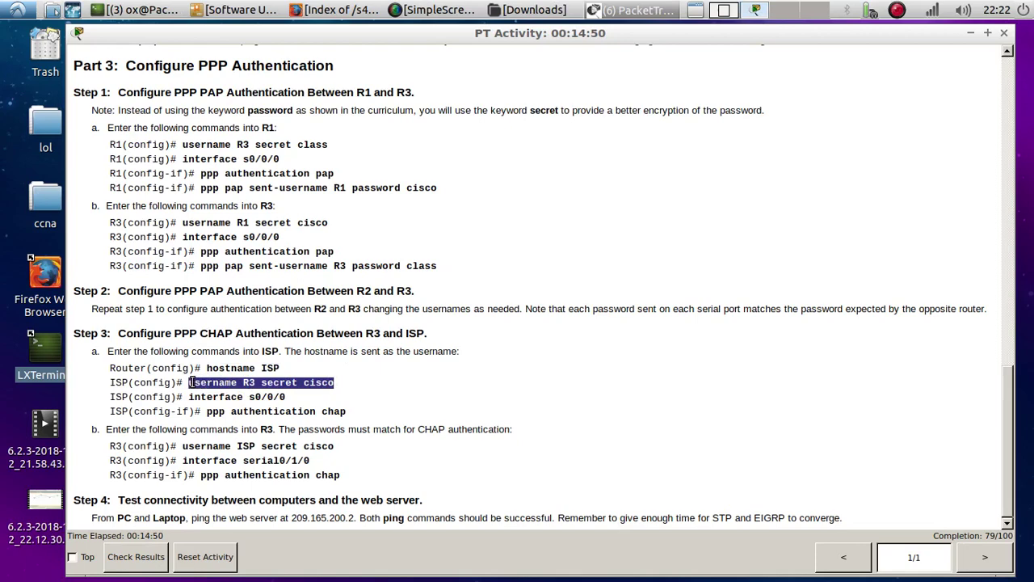
left_click(754, 11)
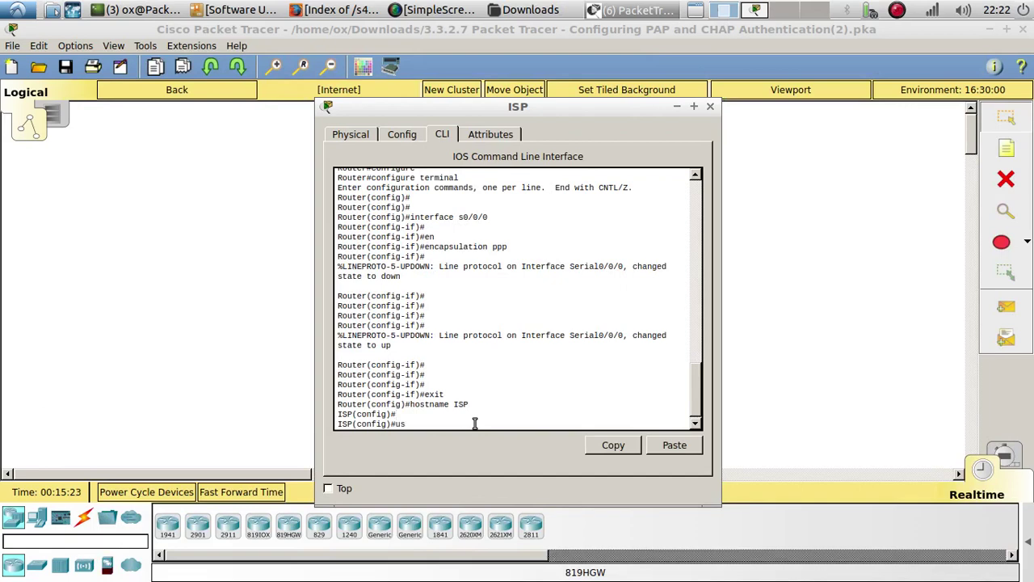
key("Tab")
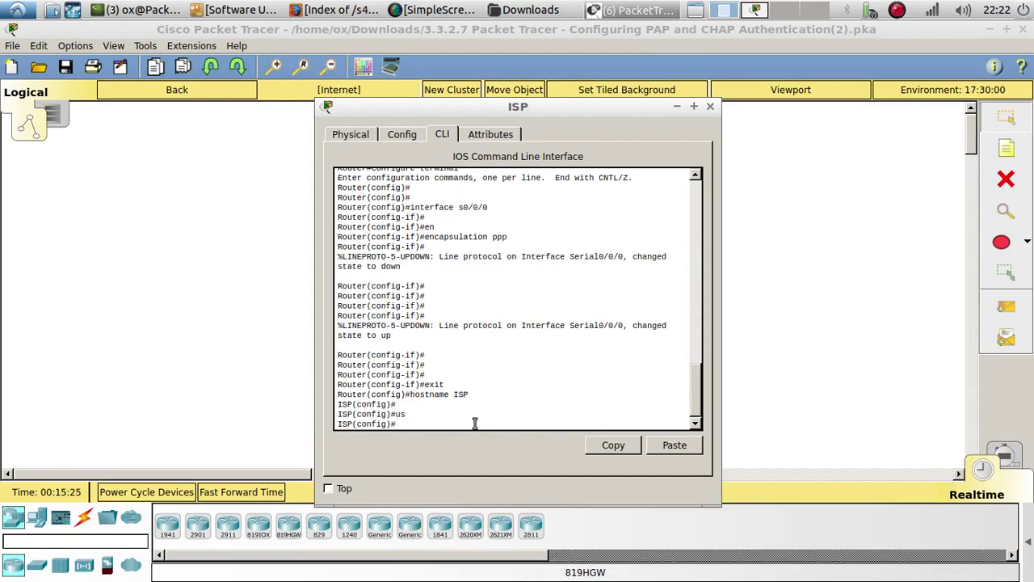
left_click(656, 452)
key("Return")
key("Return")
key("Return")
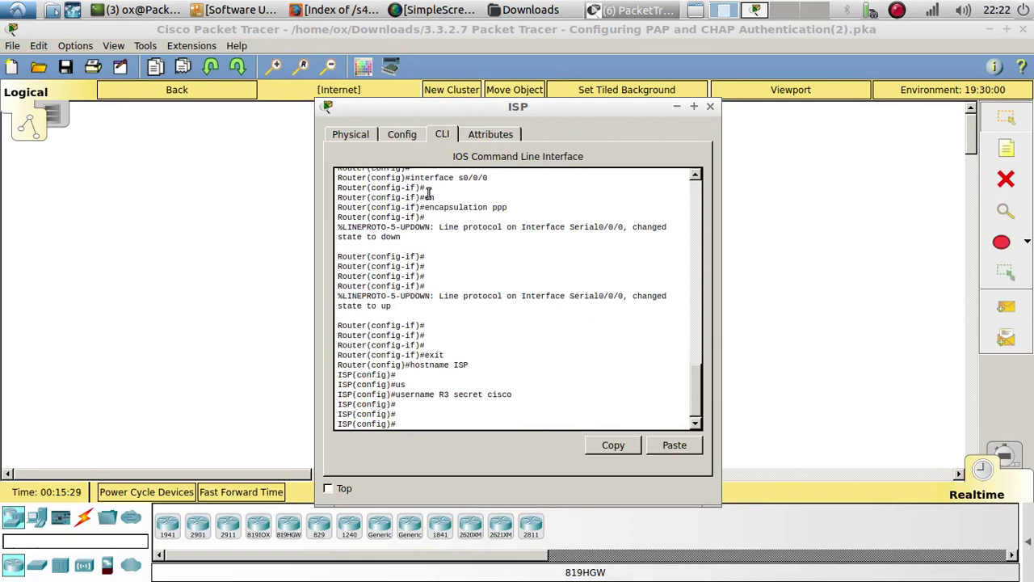
- Require CHAP authentication on ISP's Serial0/0/0 interface
type("encapsulation ppp")
key("Up")
key("Up")
key("Return")
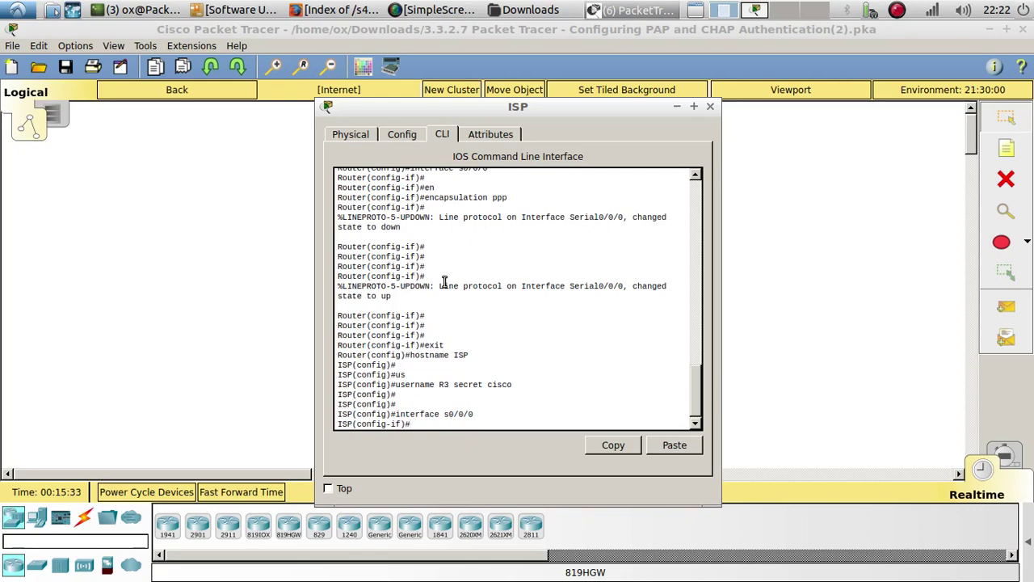
type("ppp au")
key("Tab")
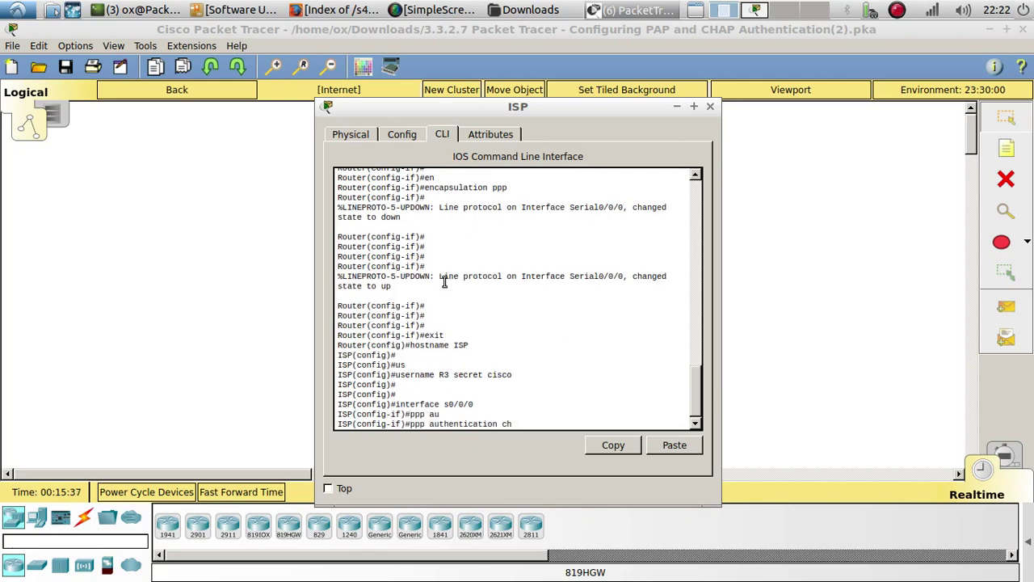
type("ch")
key("Tab")
key("Return")
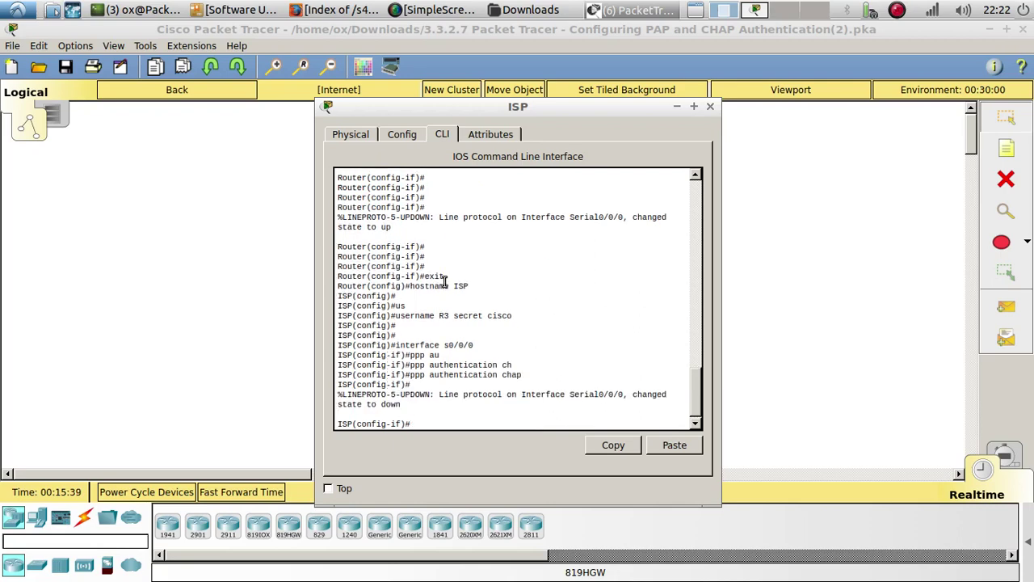
left_click(755, 15)
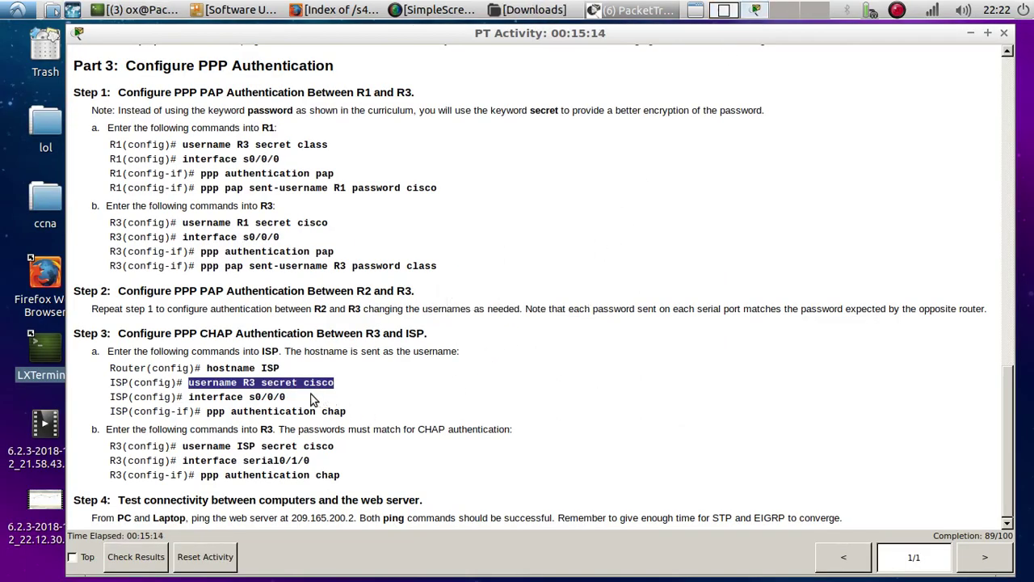
- Highlight R3's CHAP commands in the activity instructions, then bring the main Packet Tracer window forward
left_click(318, 411)
left_click_drag(361, 414, 206, 411)
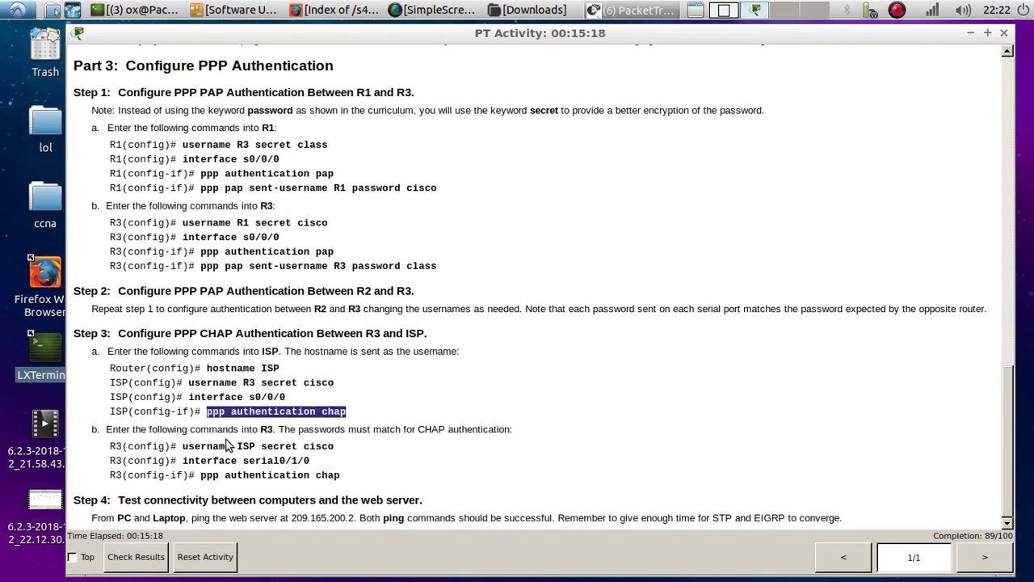
left_click_drag(183, 447, 343, 477)
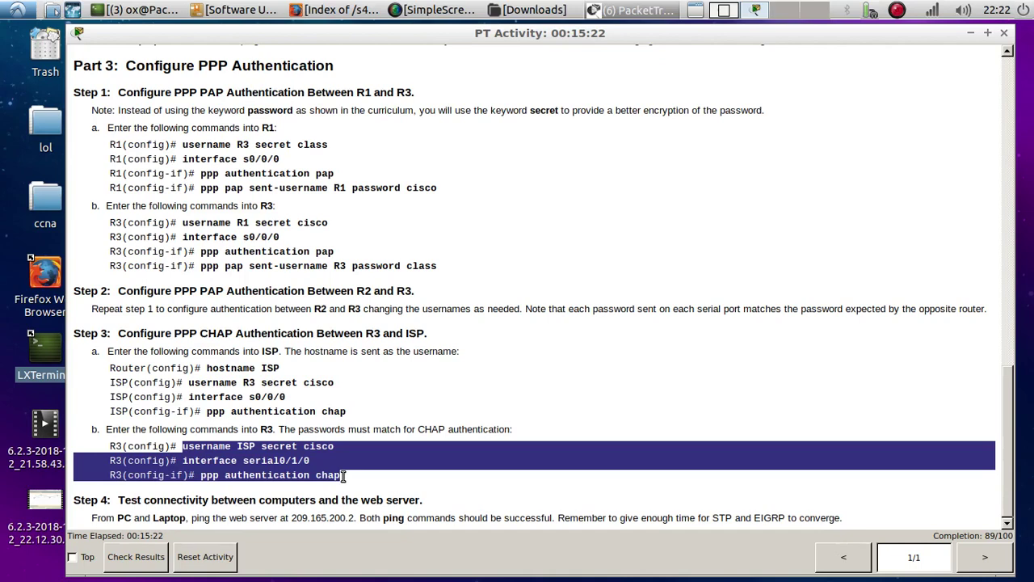
left_click(334, 449)
left_click_drag(337, 451, 182, 446)
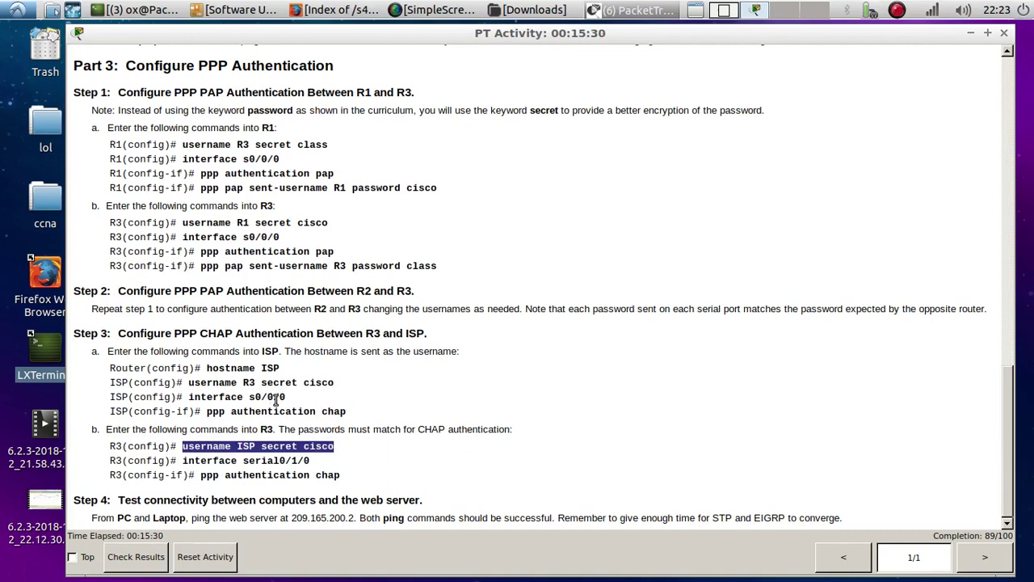
left_click(607, 12)
left_click(514, 32)
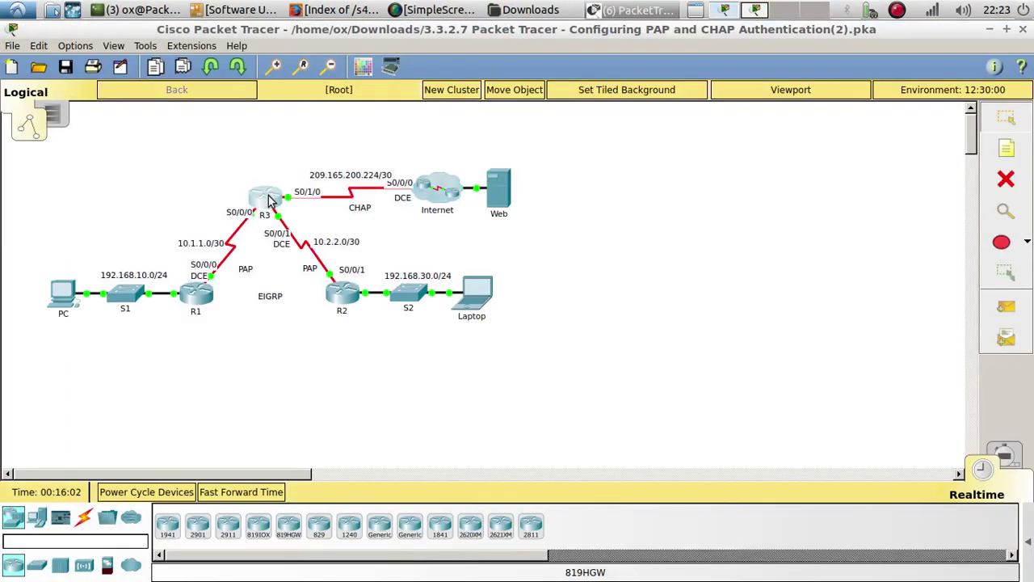
- On R3, enable PPP CHAP authentication on interface Serial0/1/0
left_click(263, 199)
left_click_drag(447, 117, 607, 102)
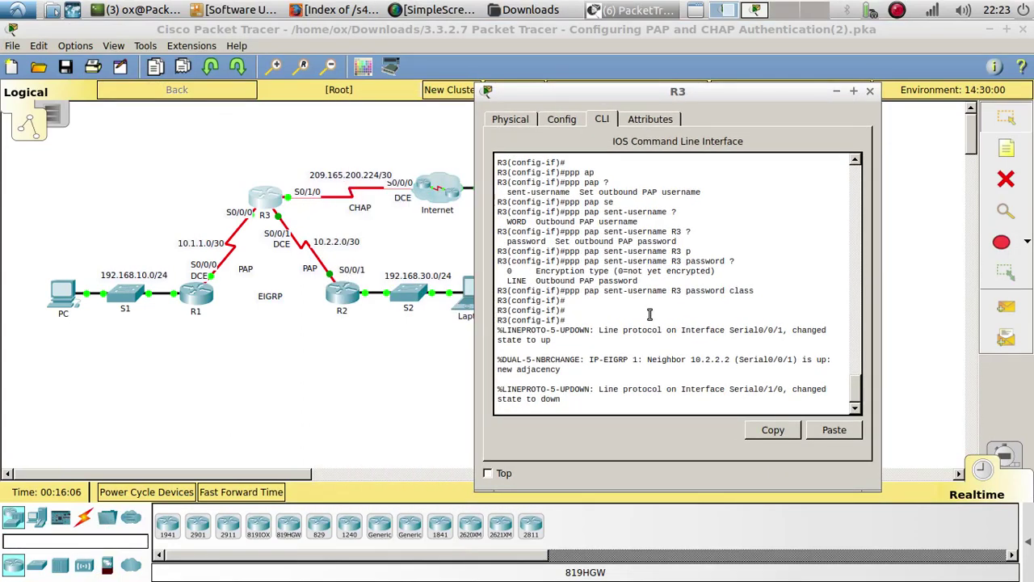
key("Up")
key("Up")
key("Up")
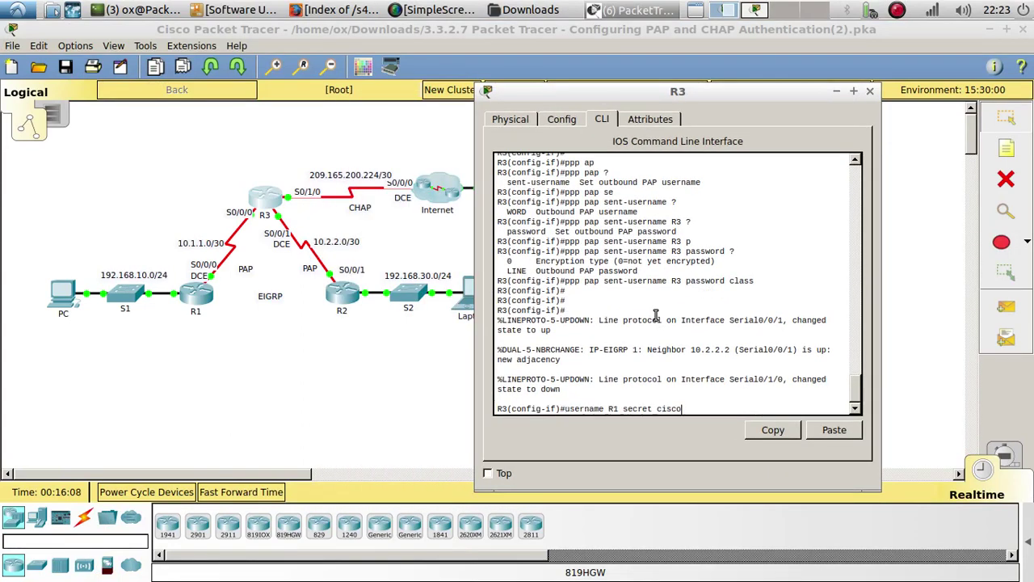
key("Down")
type("int s0/1/0")
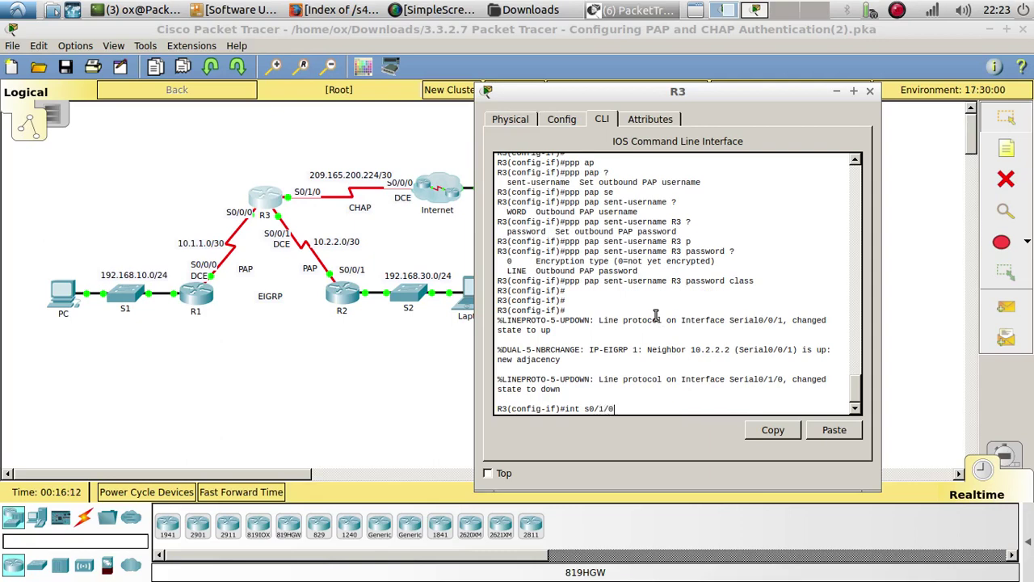
key("Return")
key("Return")
type("PPP AU")
key("Tab")
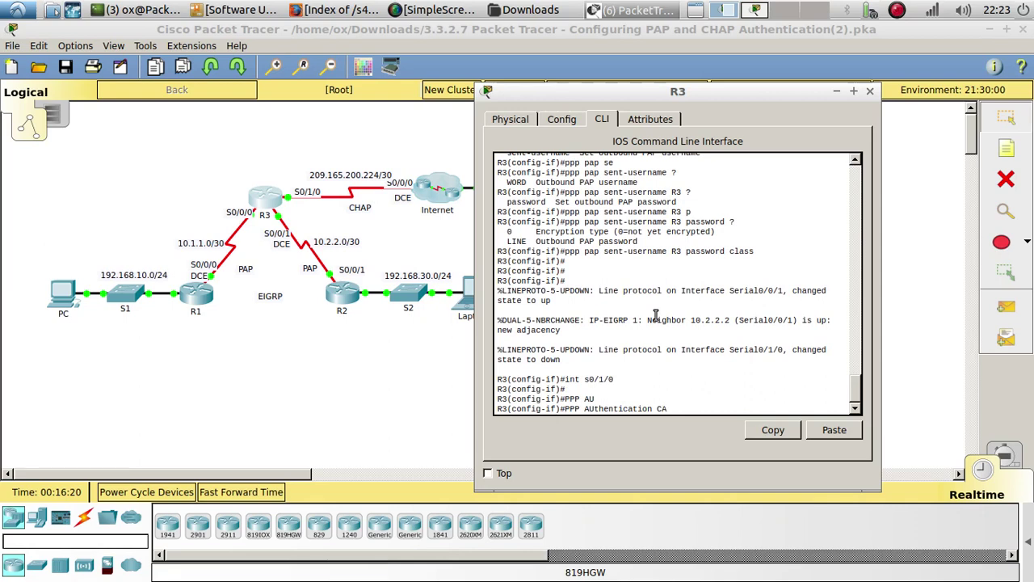
type("CH")
key("Tab")
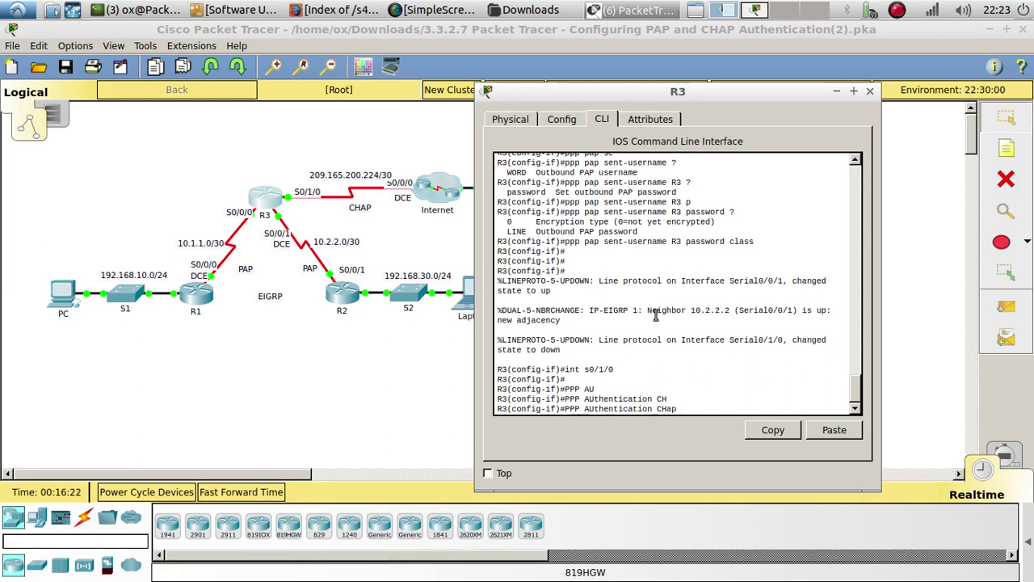
key("Return")
key("Return")
- Exit interface configuration and start typing 'username ISP secret' on R3
type("EXI")
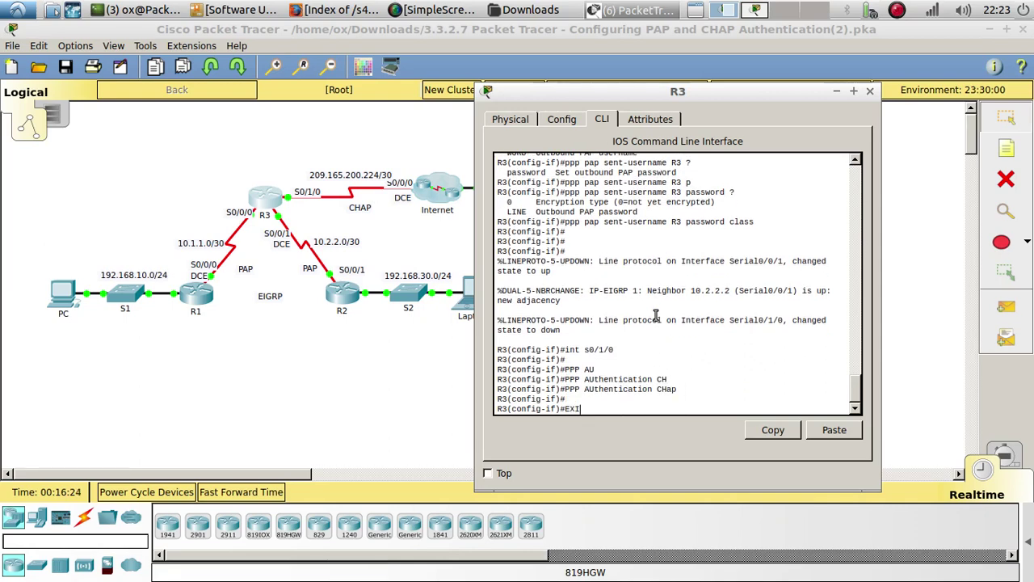
key("Tab")
key("Return")
key("Return")
key("Return")
type("US")
key("Tab")
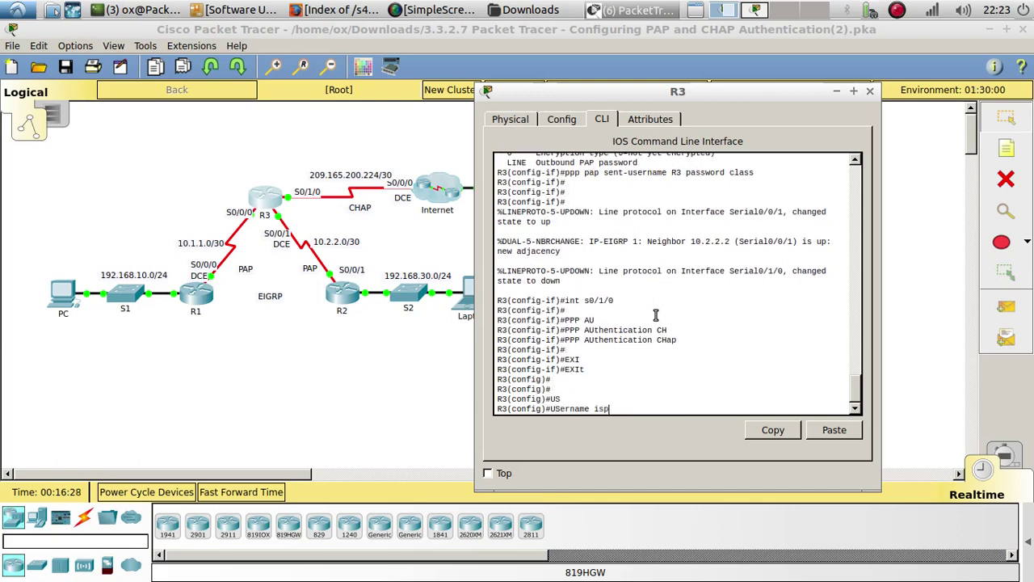
type("ISP")
key("Tab")
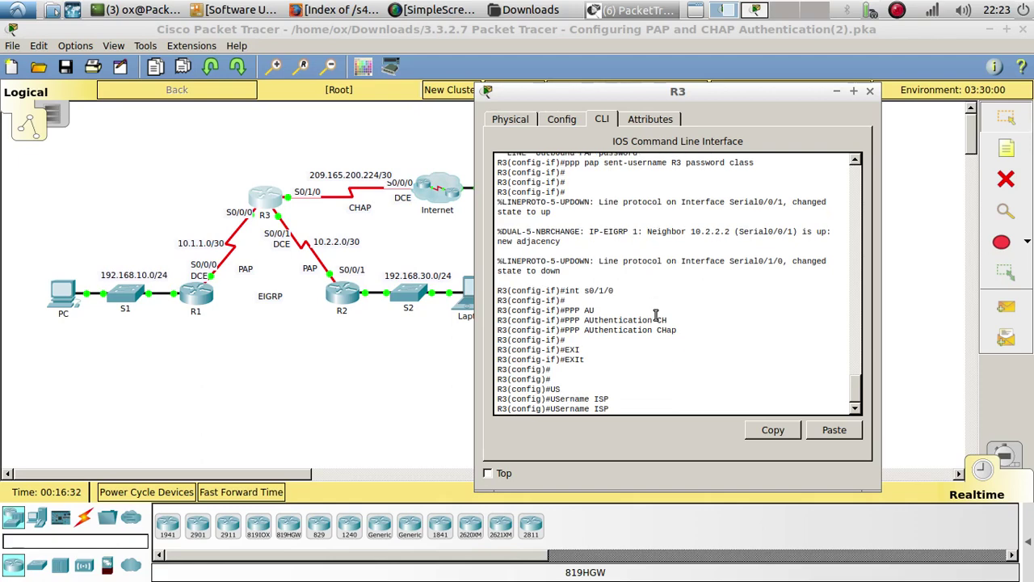
type("SW")
key("Tab")
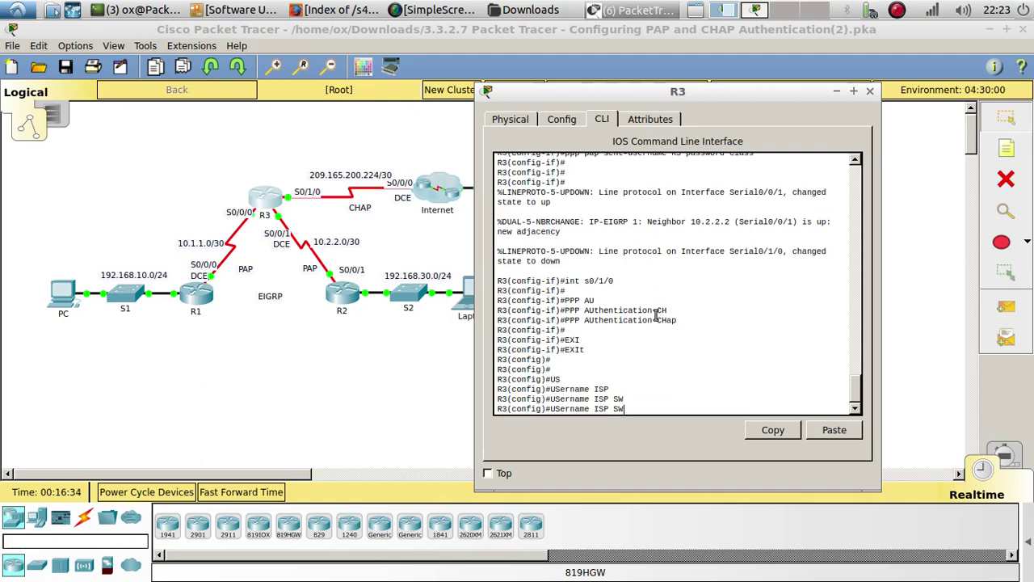
type("`")
key("Tab")
key("BackSpace")
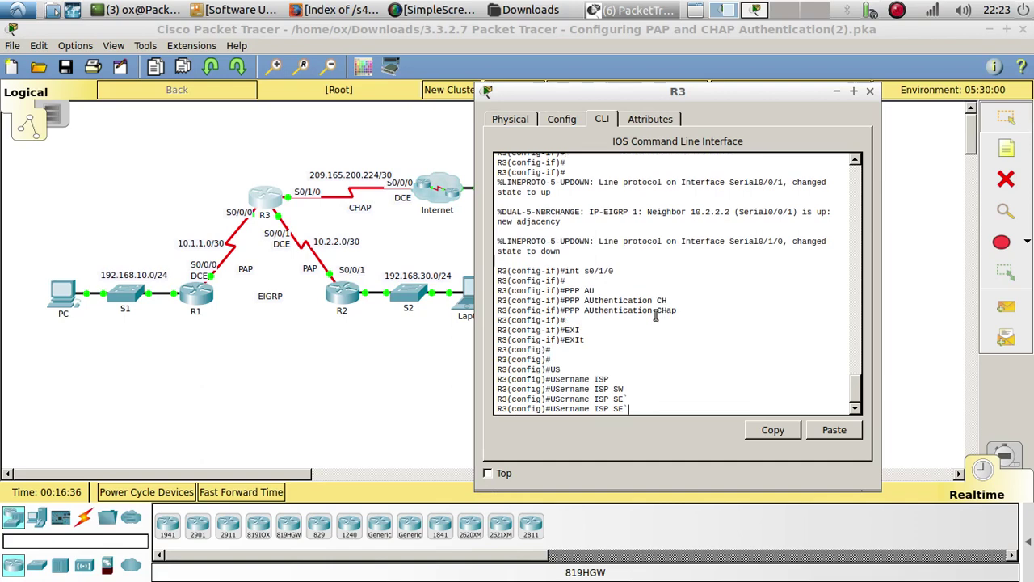
key("Tab")
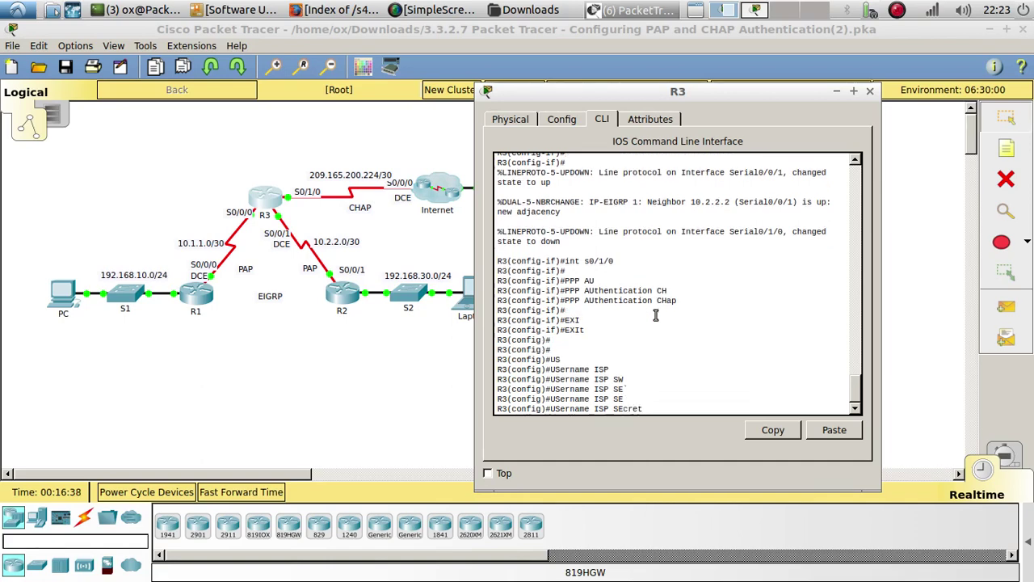
- Complete R3's 'username ISP secret' command with the CHAP password from the activity instructions
left_click(728, 9)
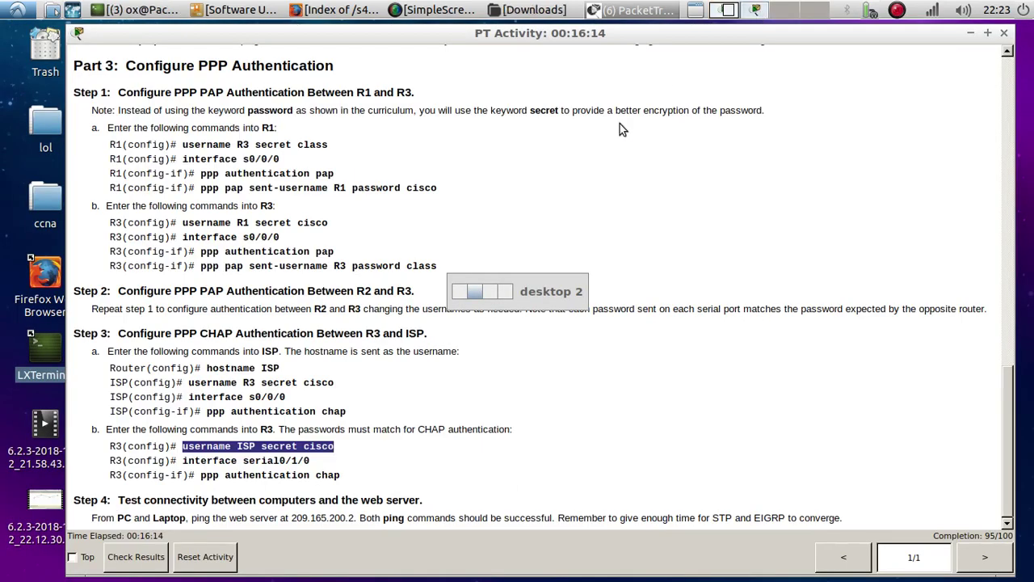
double_click(322, 383)
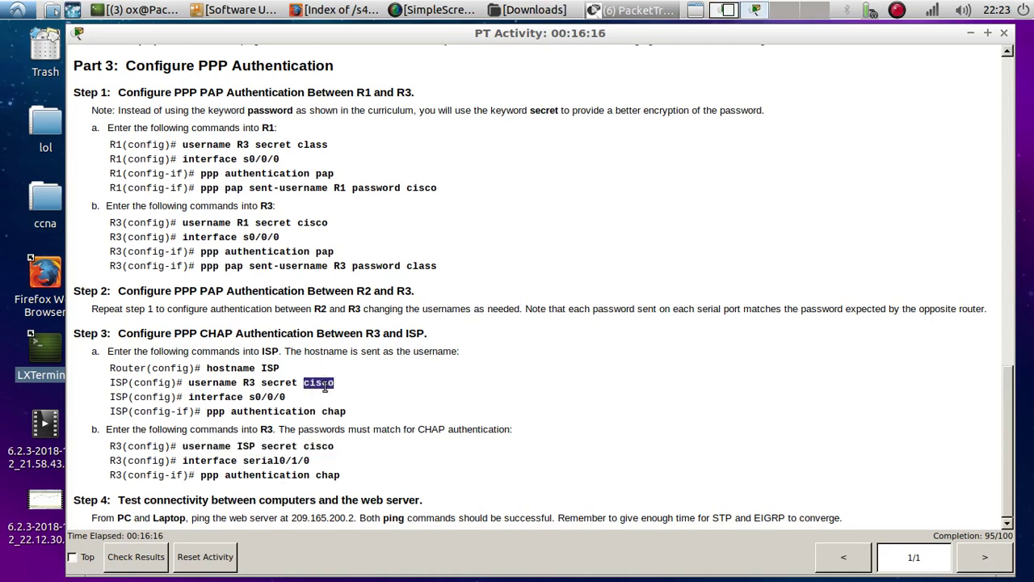
left_click(750, 11)
type("cisco")
key("Return")
key("Return")
key("Return")
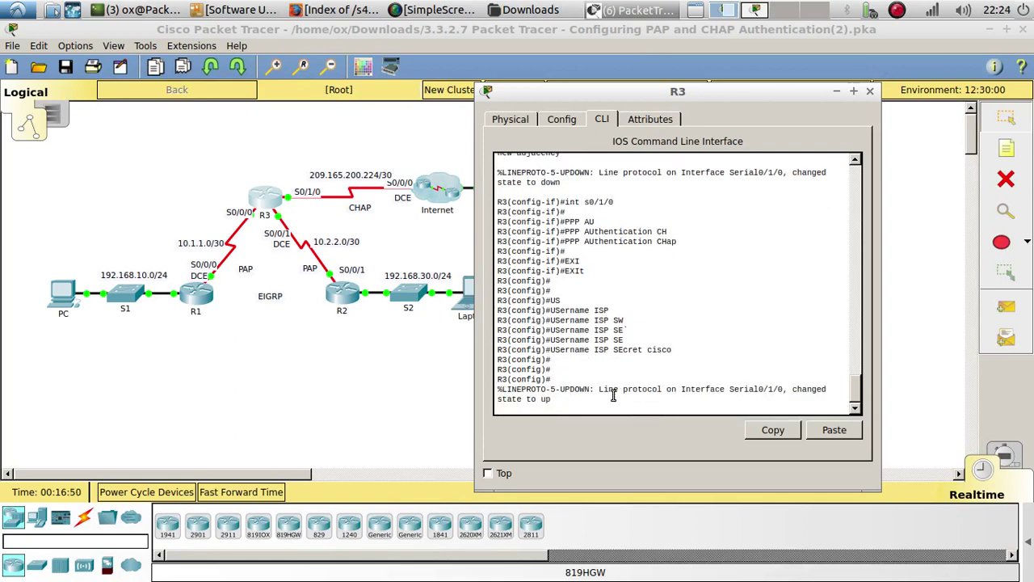
left_click_drag(553, 401, 498, 389)
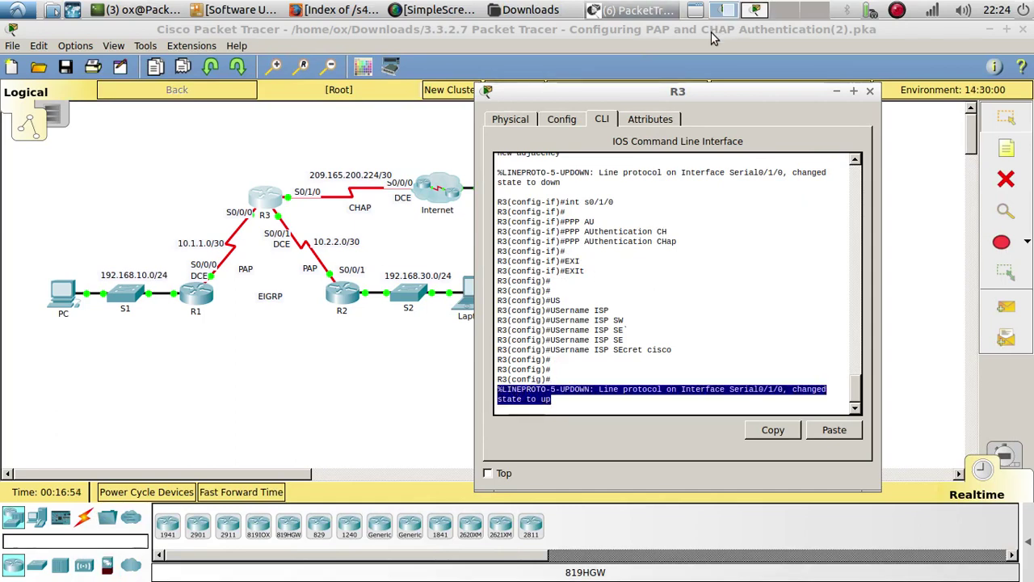
left_click(750, 11)
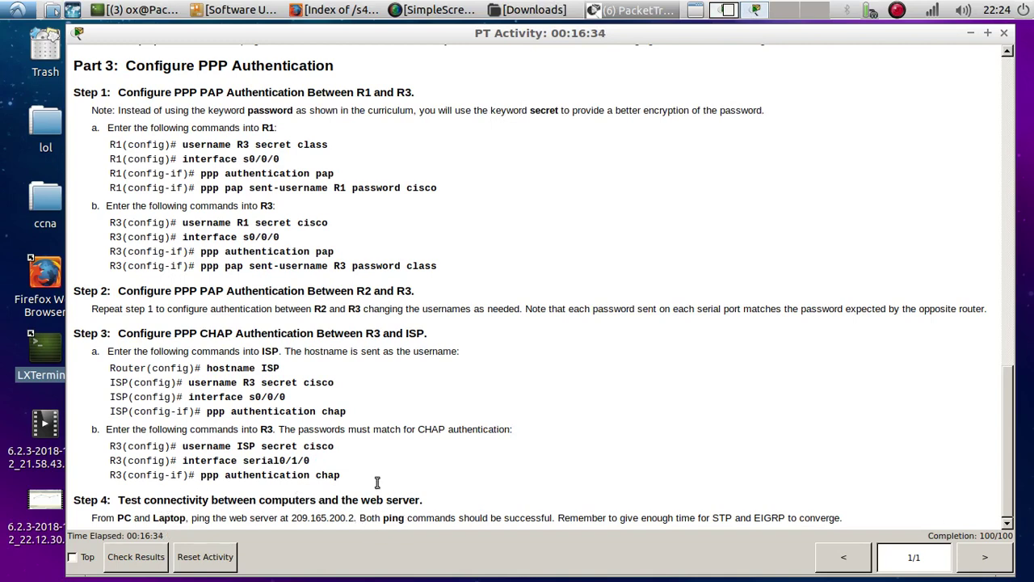
left_click(726, 10)
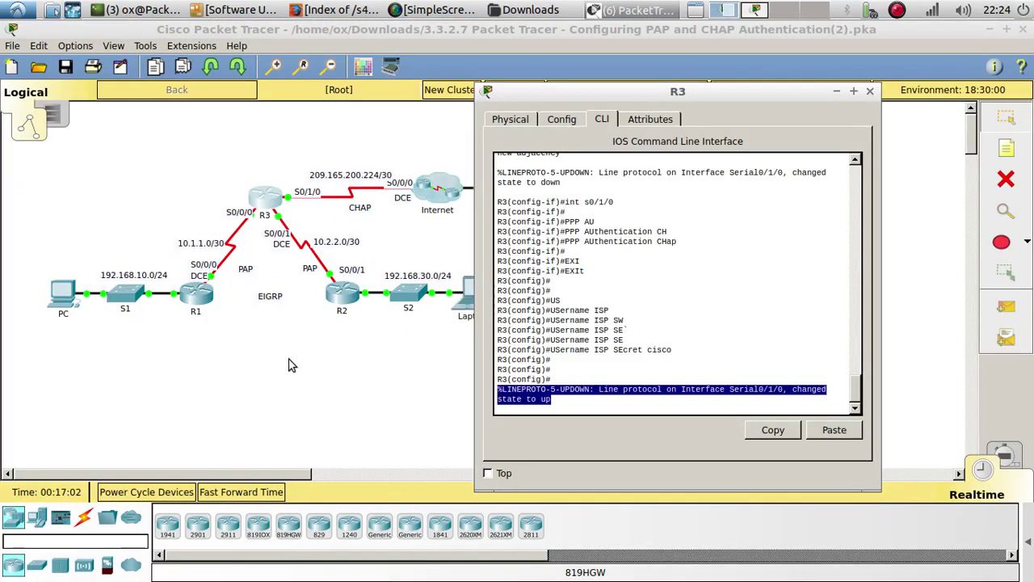
left_click(308, 360)
- Ping the web server 209.165.200.2 from the PC's command prompt
left_click(63, 293)
left_click(638, 194)
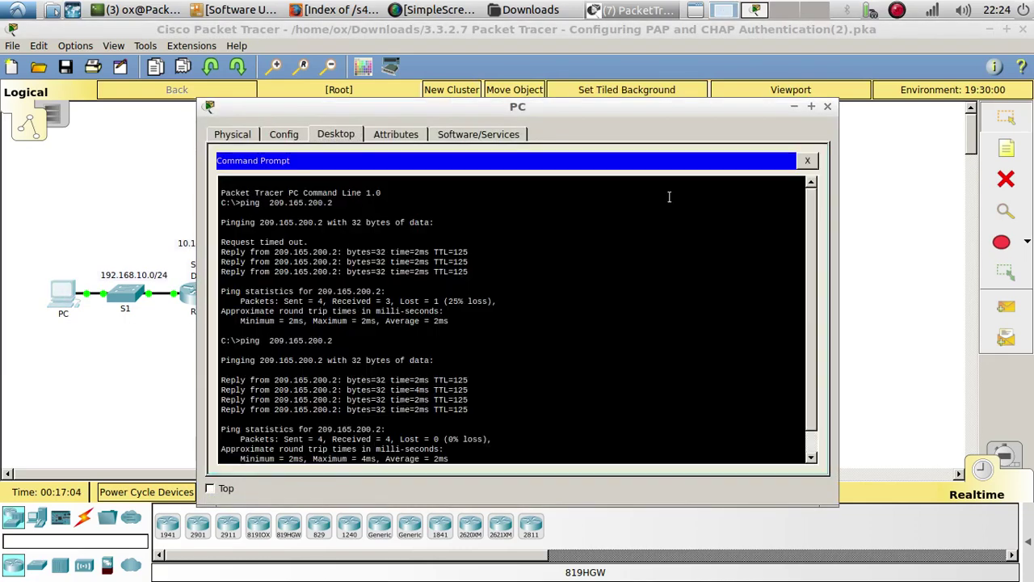
key("Return")
key("Up")
key("Return")
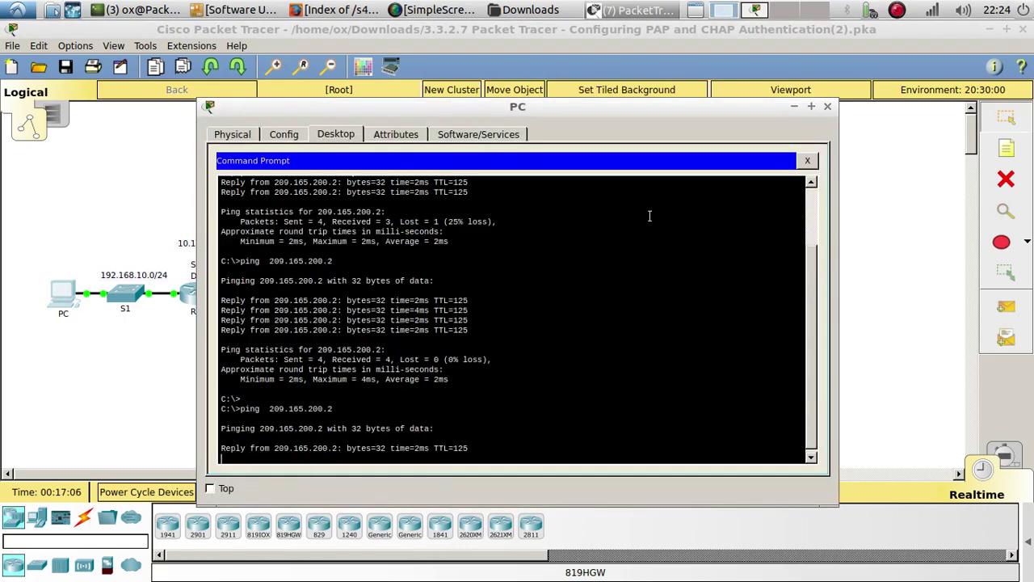
left_click_drag(434, 119, 740, 120)
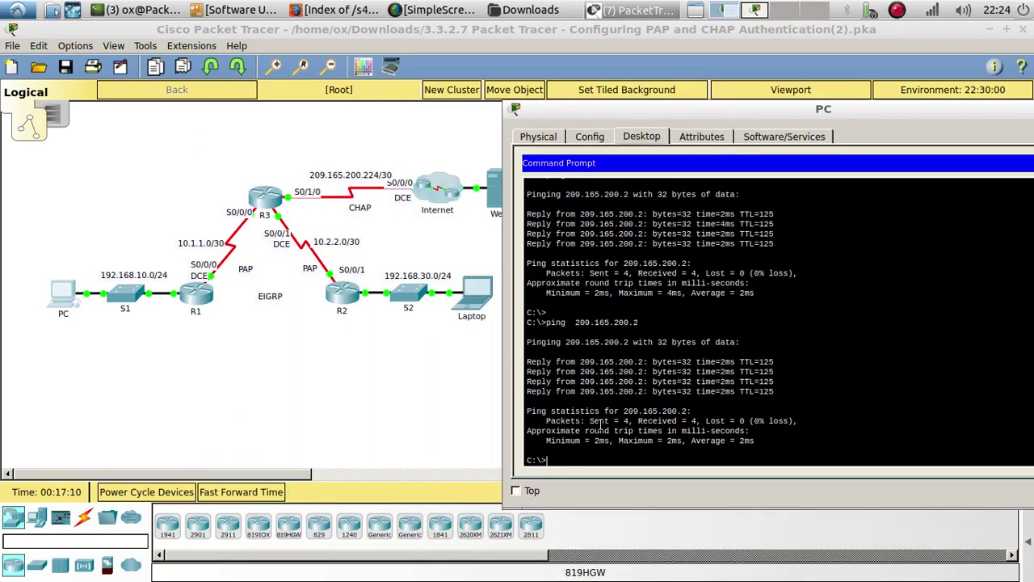
left_click_drag(824, 113, 404, 148)
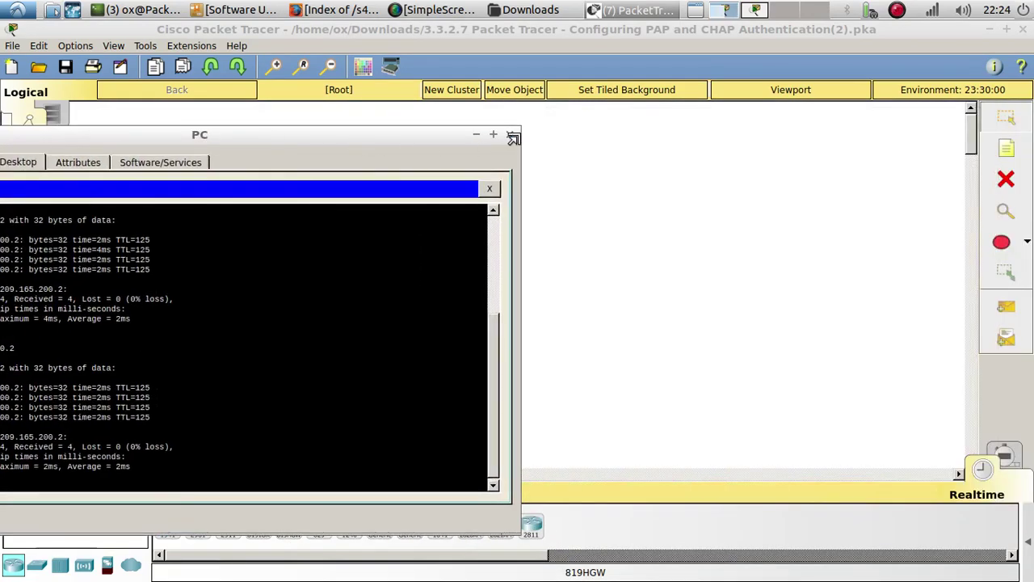
left_click(510, 134)
- Ping 209.165.200.2 from the Laptop's command prompt and confirm 0% loss
left_click(487, 296)
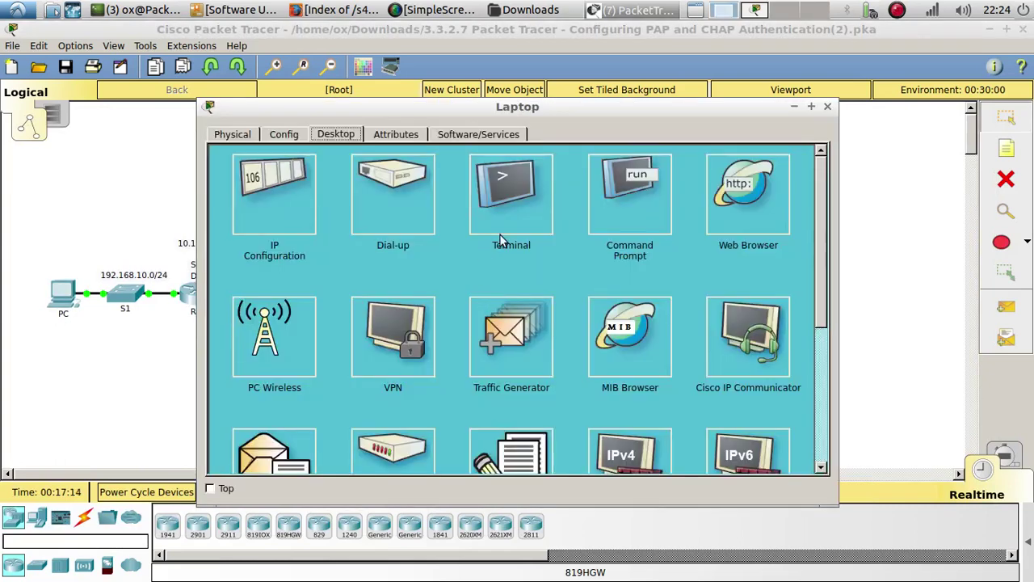
left_click(623, 213)
key("Return")
key("Up")
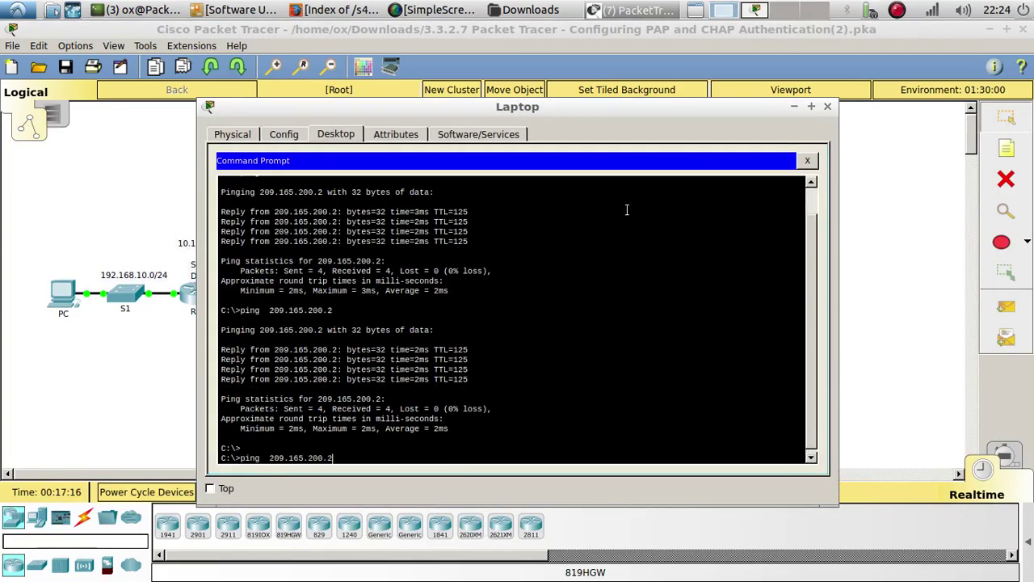
key("Return")
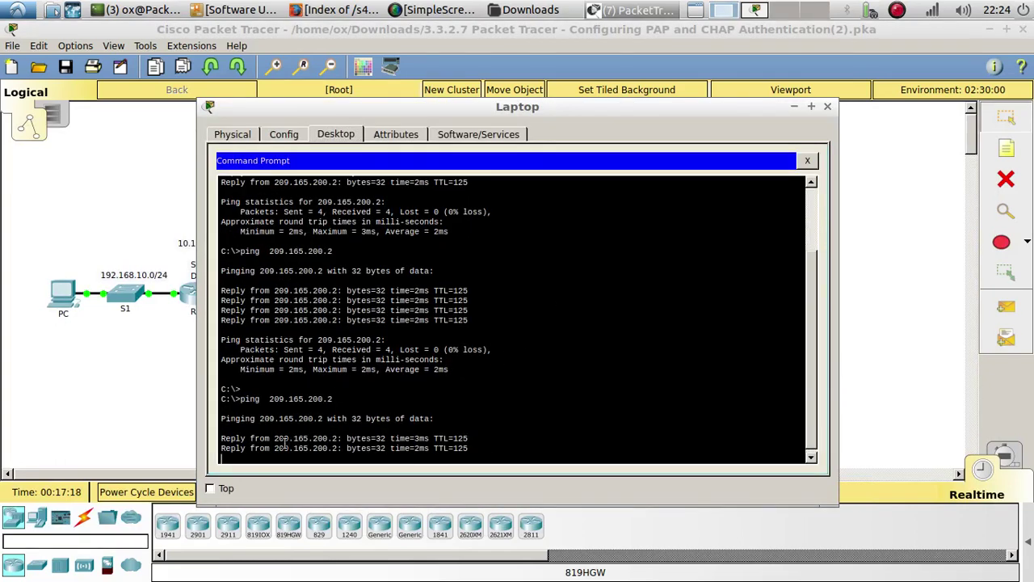
left_click_drag(485, 393, 233, 356)
left_click(757, 10)
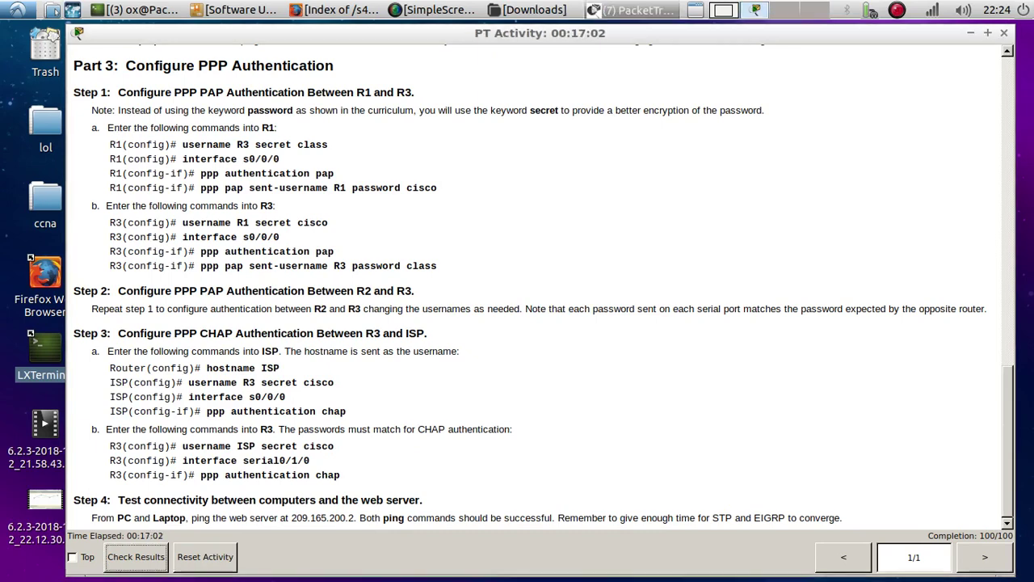
- Run Check Results and view the Activity Results congratulations for the Configuring PPP activity
left_click(165, 561)
left_click(634, 10)
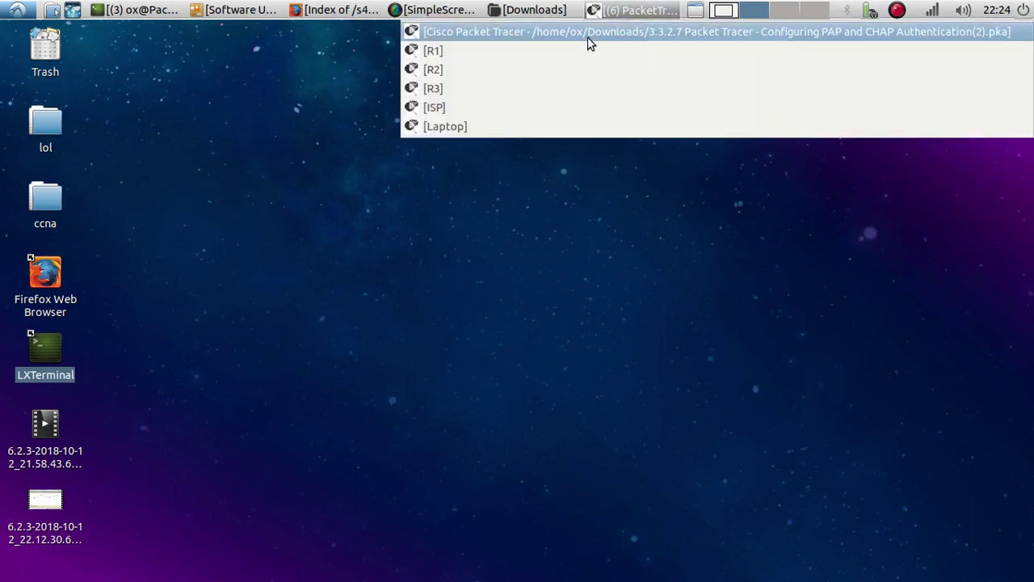
left_click(585, 38)
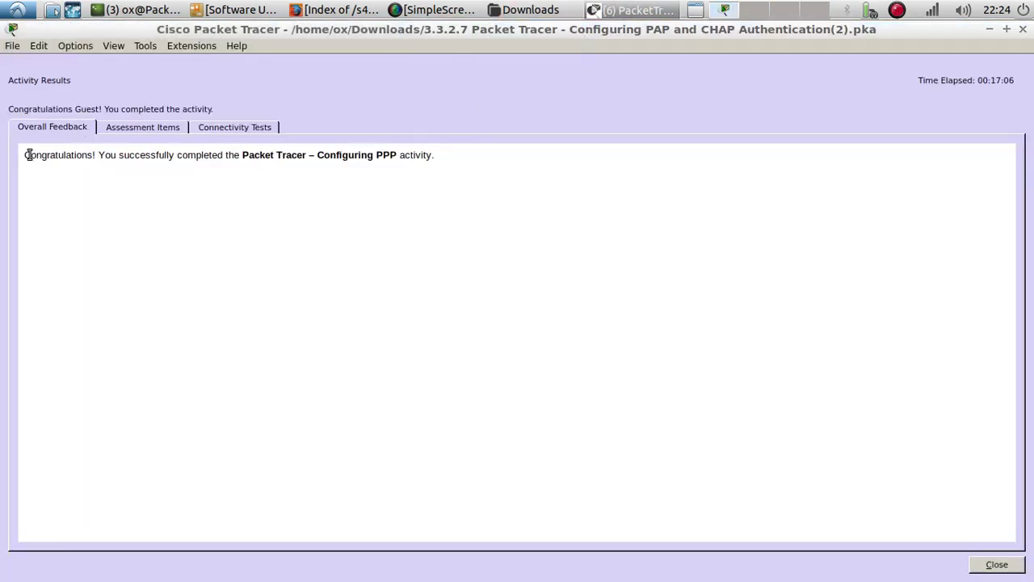
left_click_drag(25, 154, 311, 162)
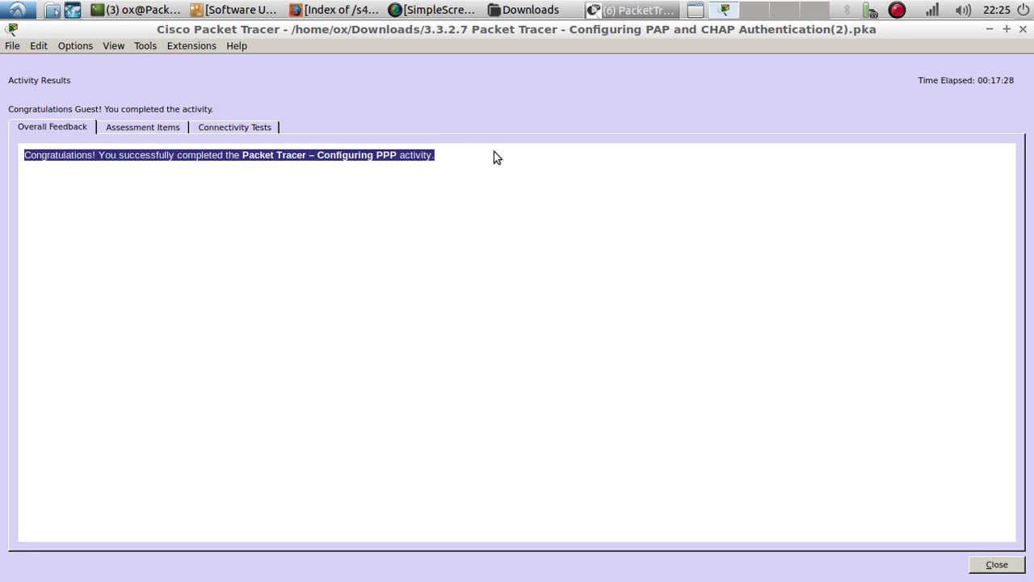
right_click(897, 11)
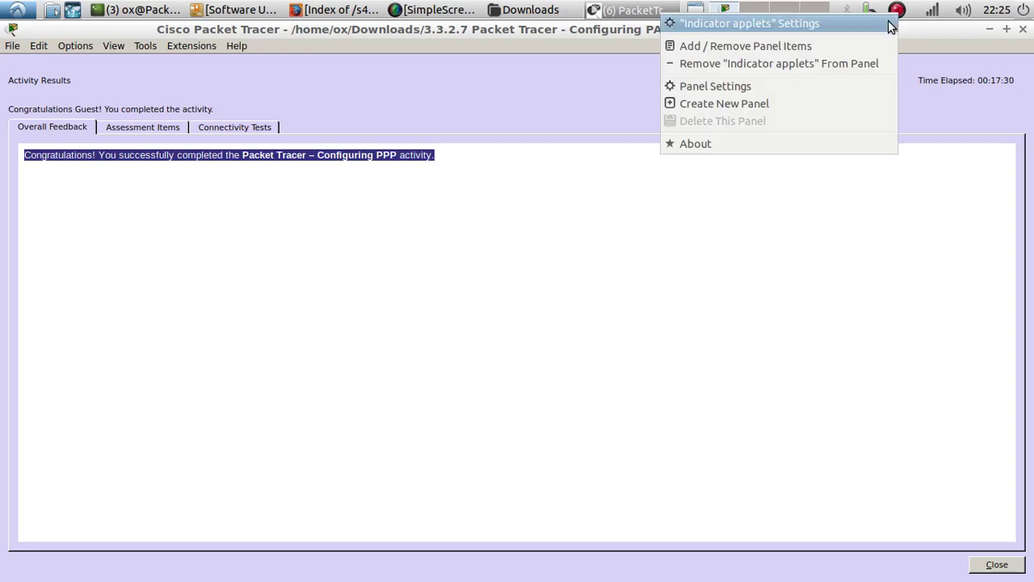